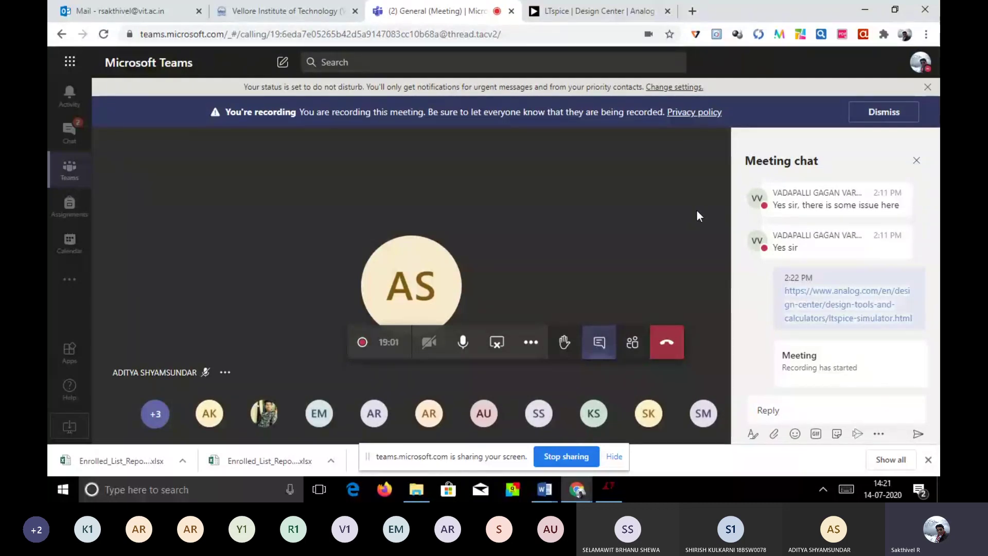
- Examine the download options on the Analog Devices LTspice page, then return to the Teams meeting
click(591, 12)
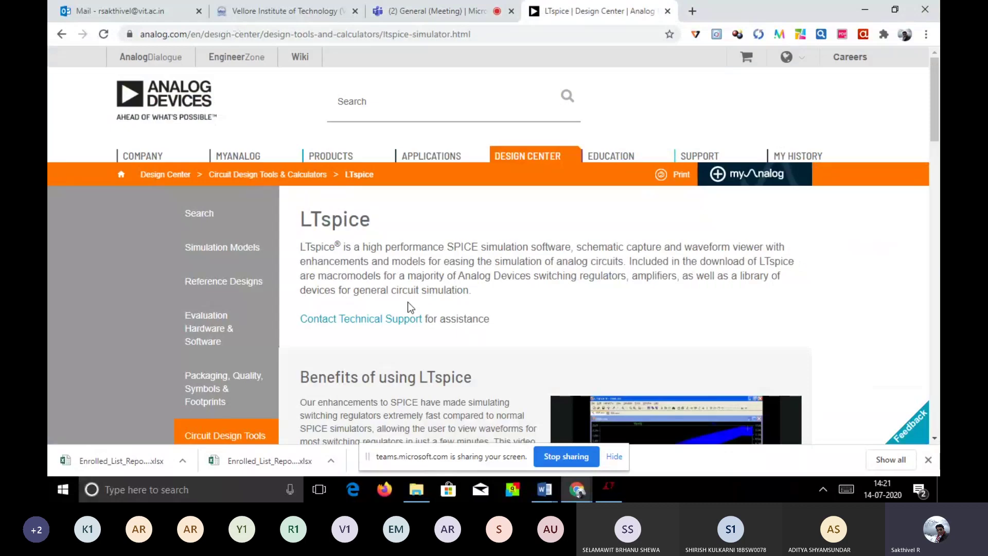
scroll(428, 313, down, 1)
scroll(428, 319, down, 5)
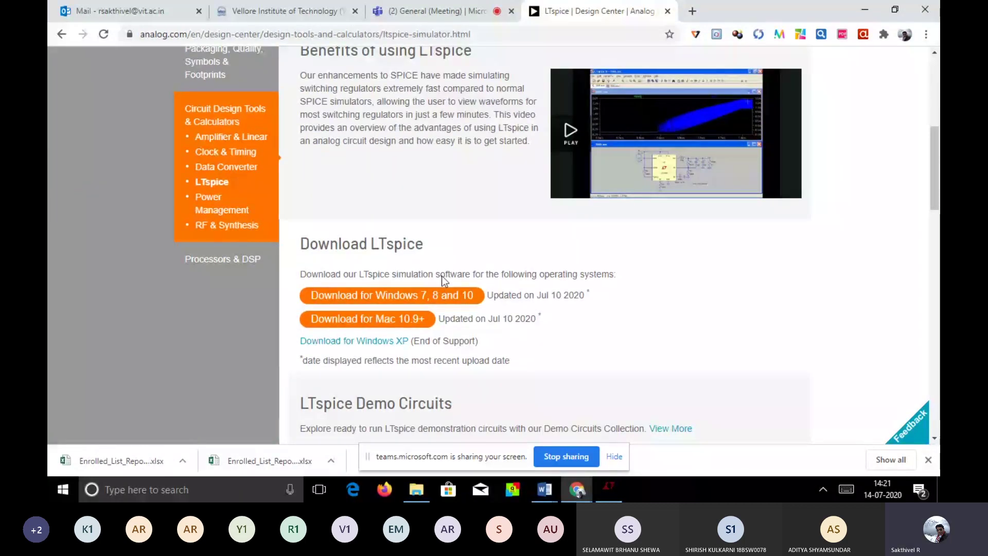
click(431, 16)
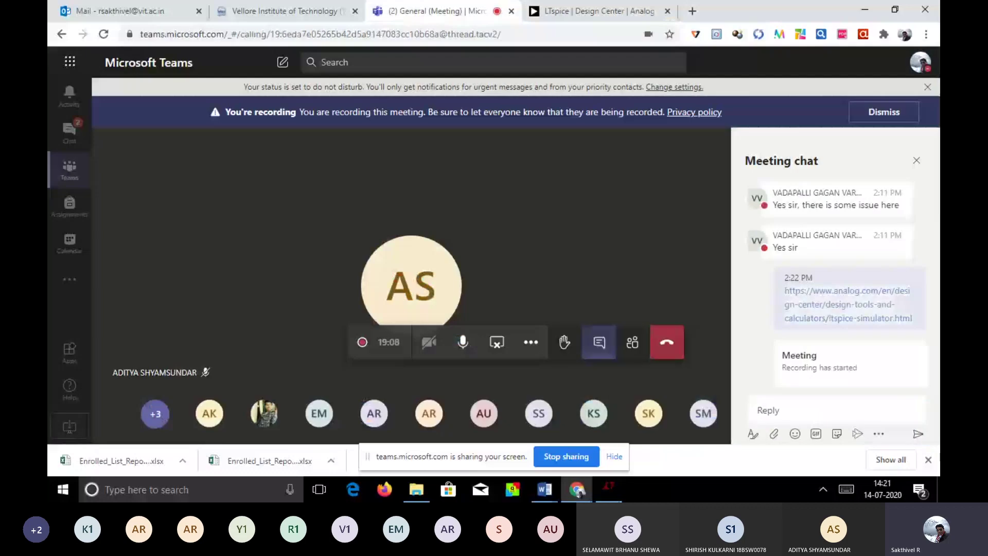
- Switch to LTspice and place one nmos4 transistor in the middle of a new schematic
click(608, 491)
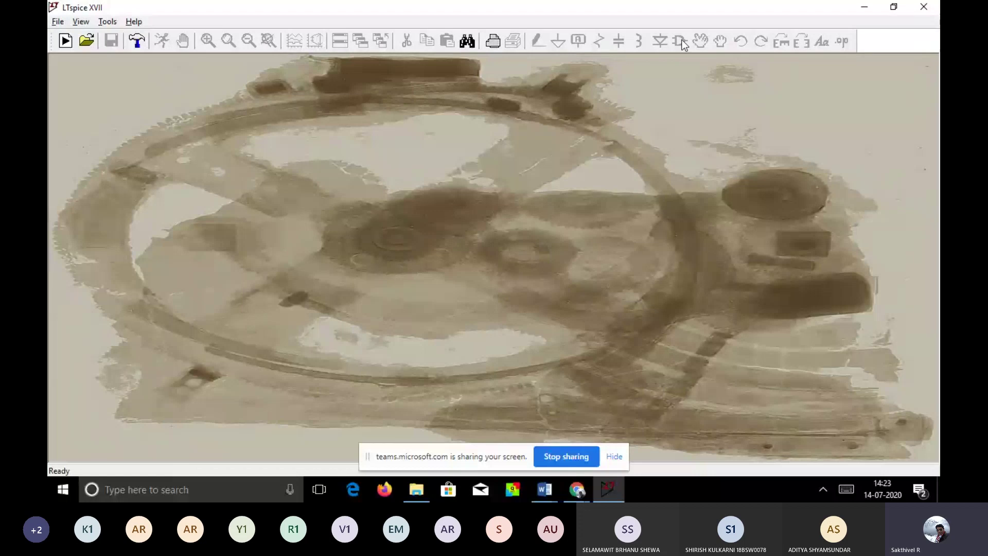
click(65, 43)
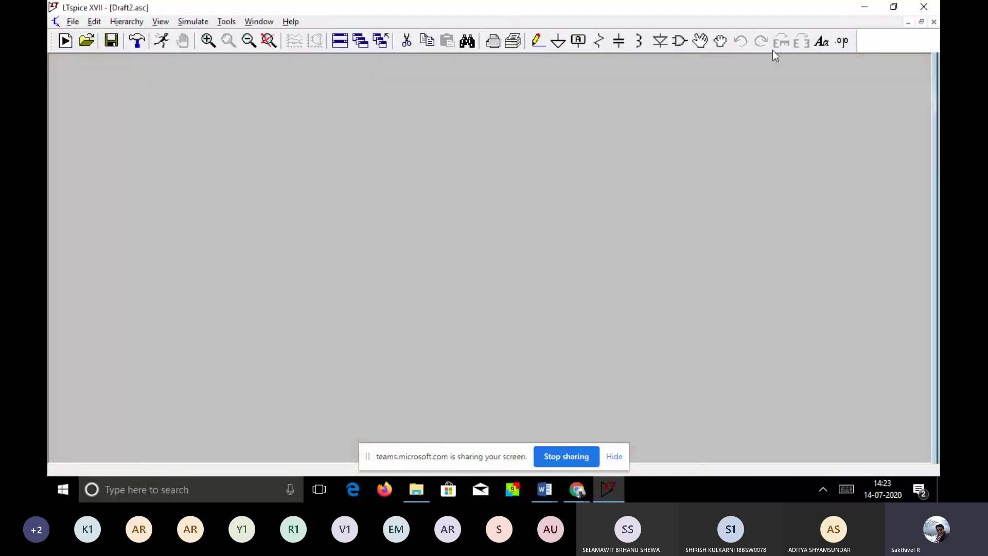
click(678, 43)
click(568, 303)
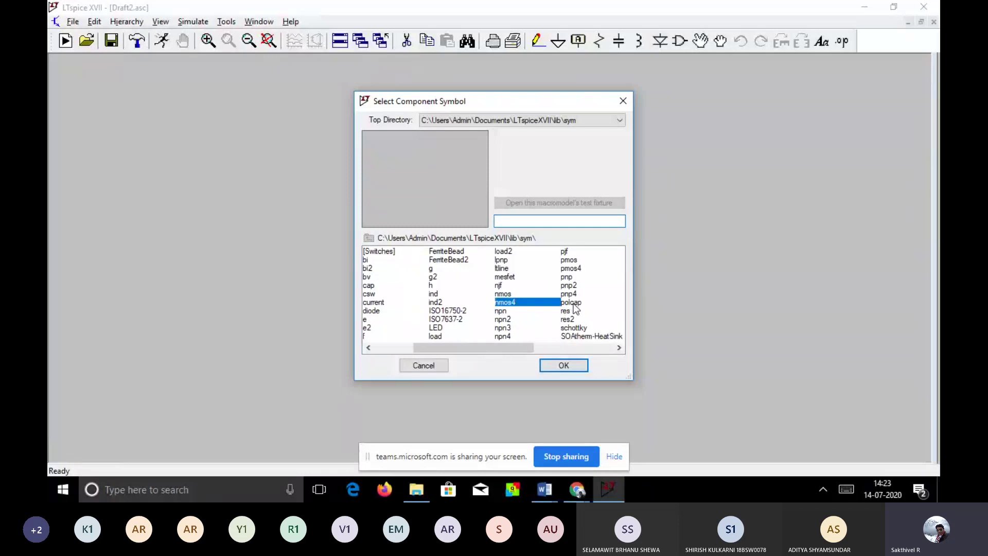
click(563, 365)
click(458, 171)
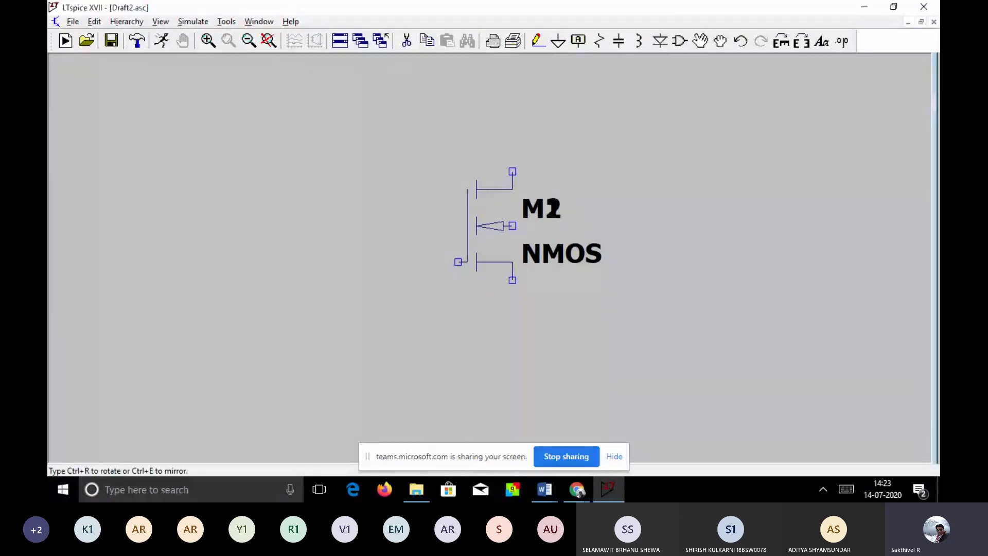
key(Escape)
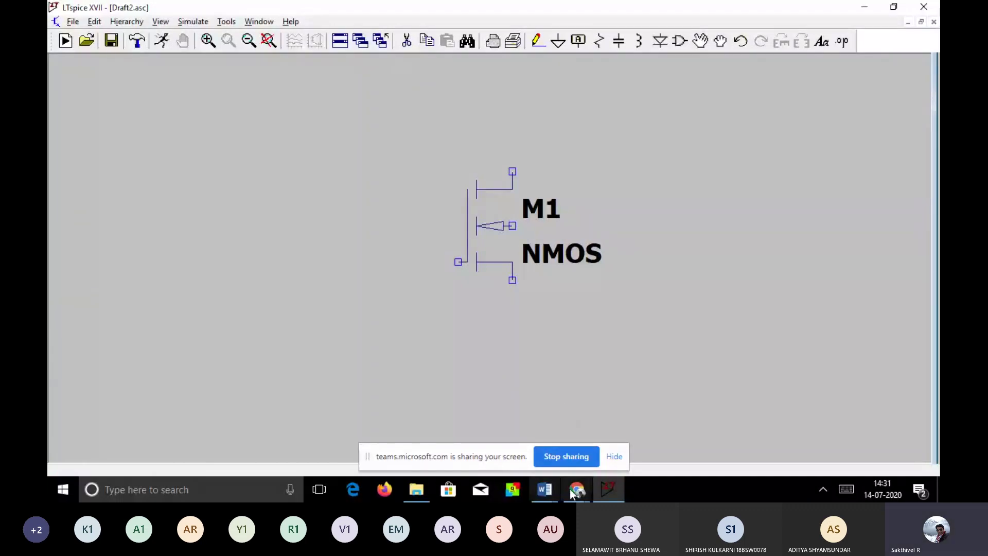
- Switch to the Teams meeting in Chrome, mute the microphone and unmute it again
mouse_move(575, 491)
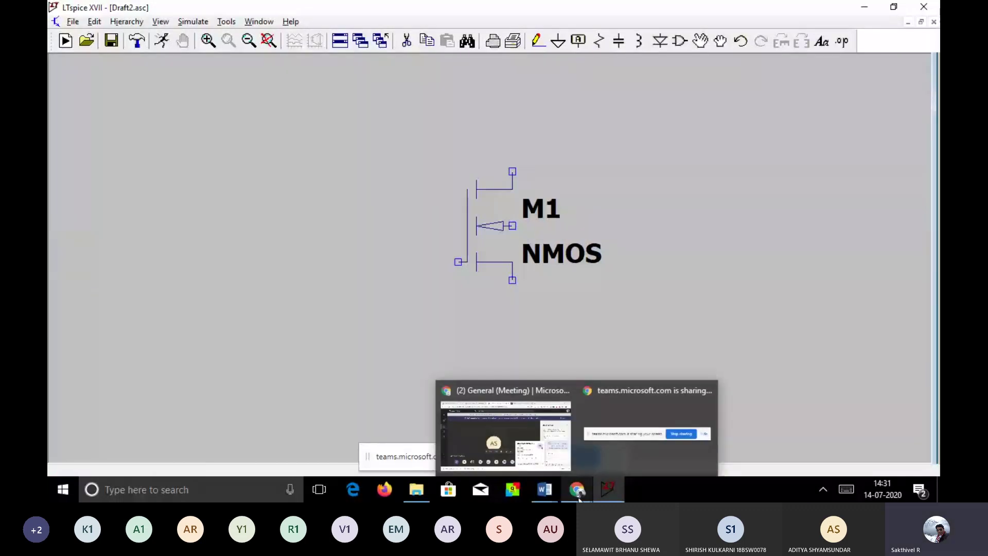
click(489, 430)
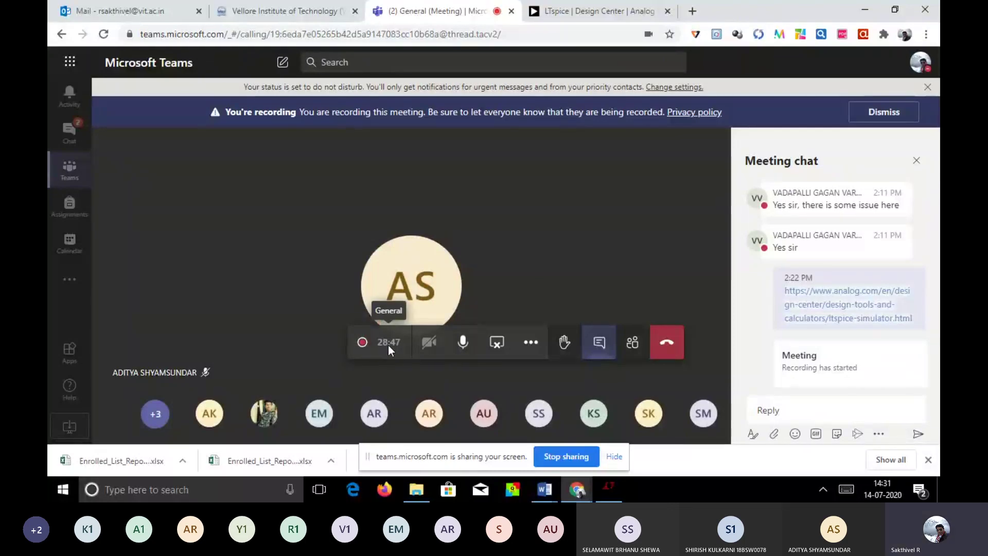
click(464, 343)
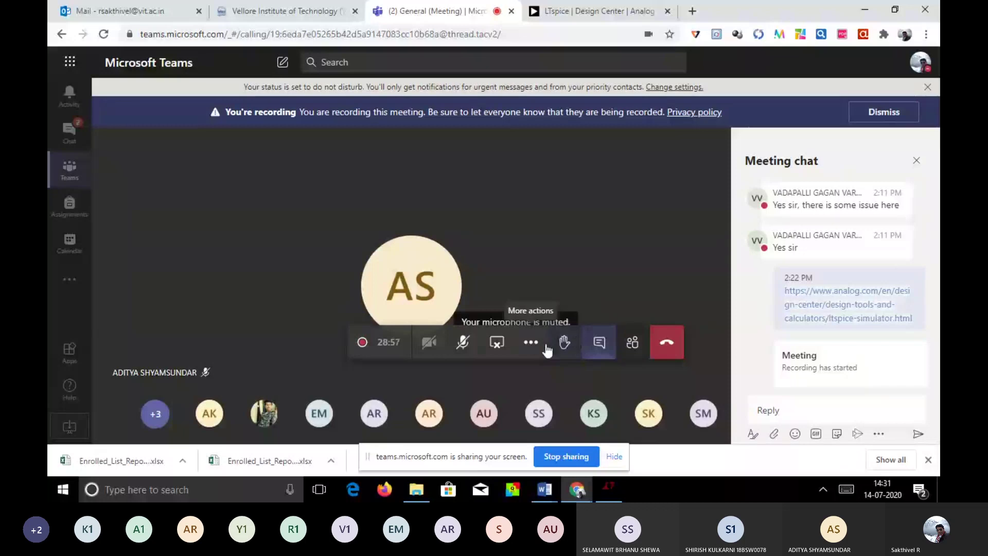
click(462, 344)
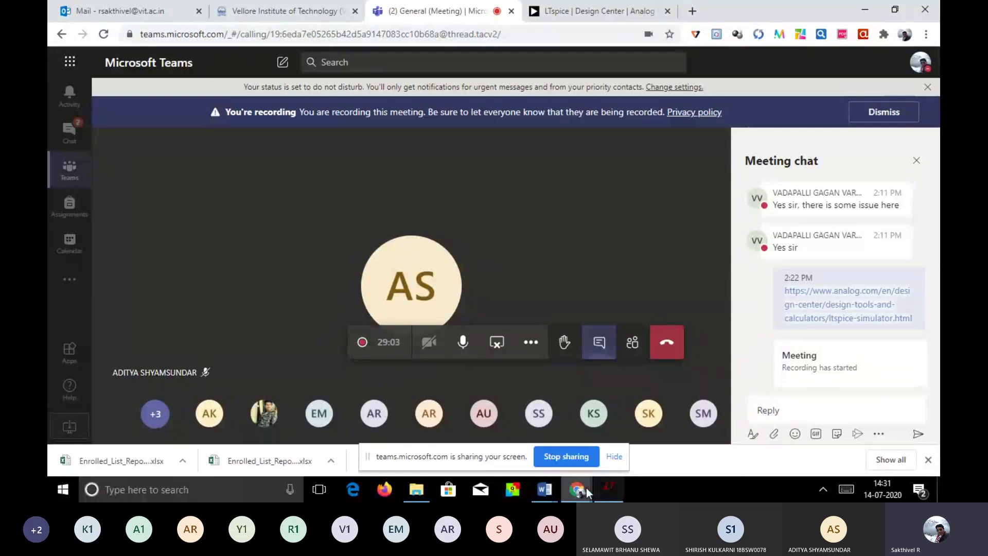
- Switch to LTspice and delete the NMOS transistor from the schematic
click(607, 489)
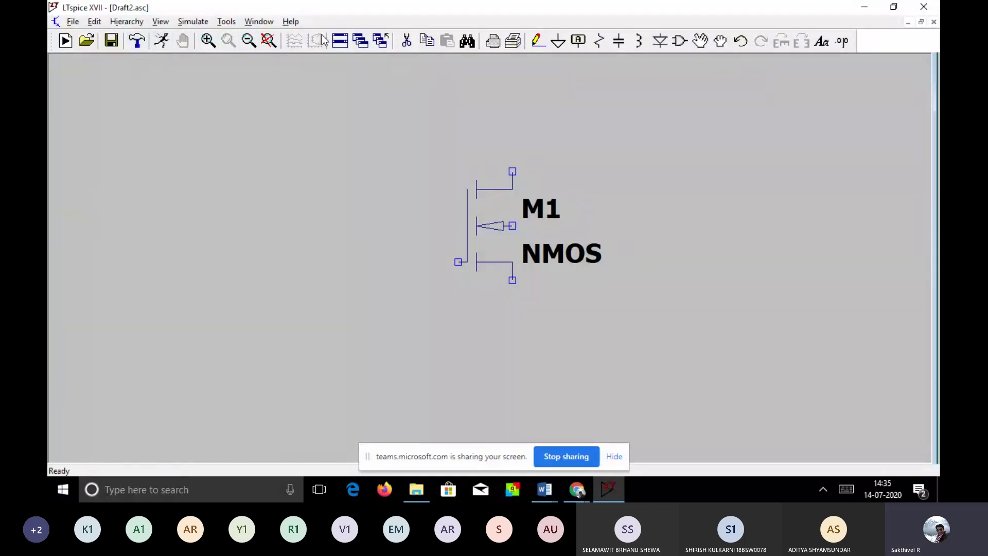
click(407, 41)
click(488, 237)
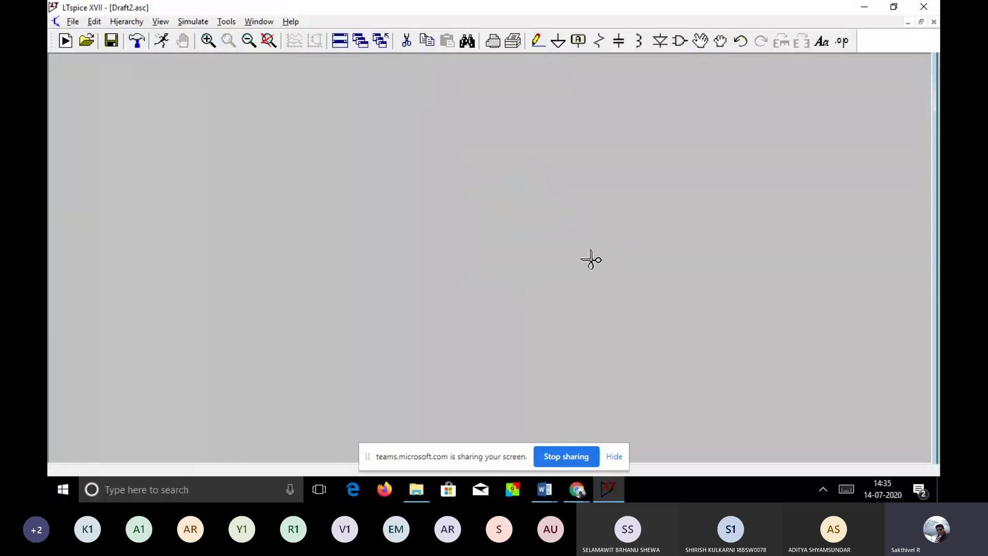
key(Escape)
- Create another new schematic and turn on its grid display
click(64, 41)
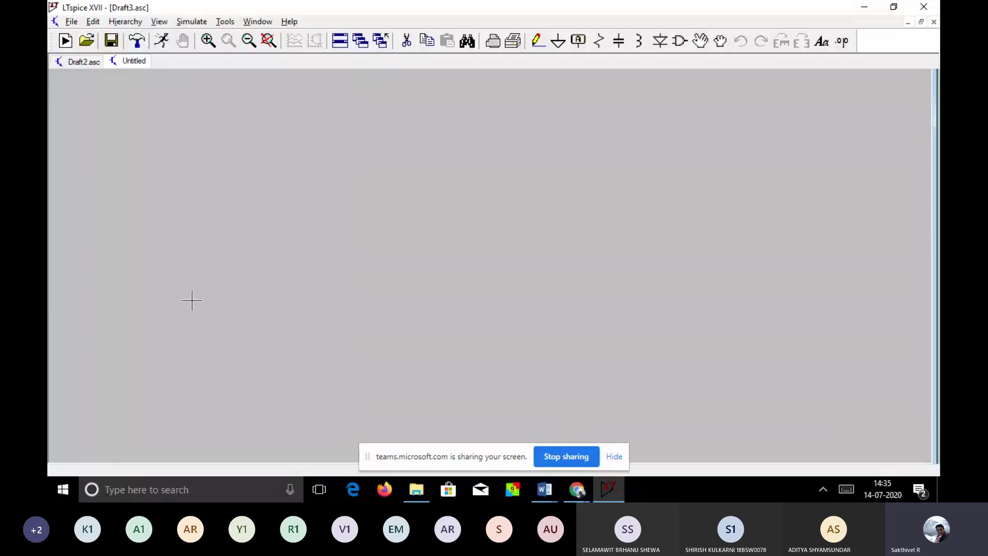
click(160, 22)
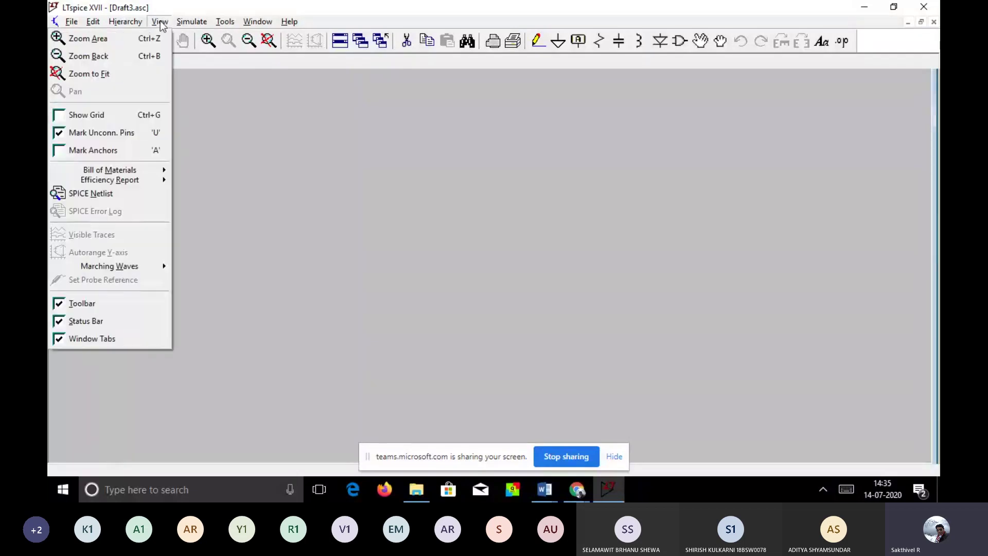
click(61, 113)
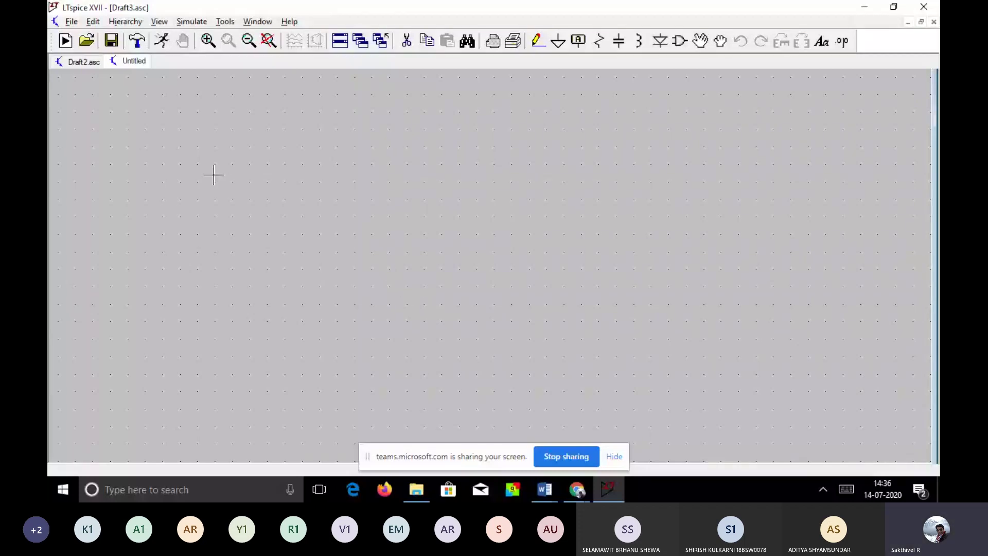
- Start saving the schematic under a new name, and look up the class slot on the VIT attendance page in Chrome
click(71, 21)
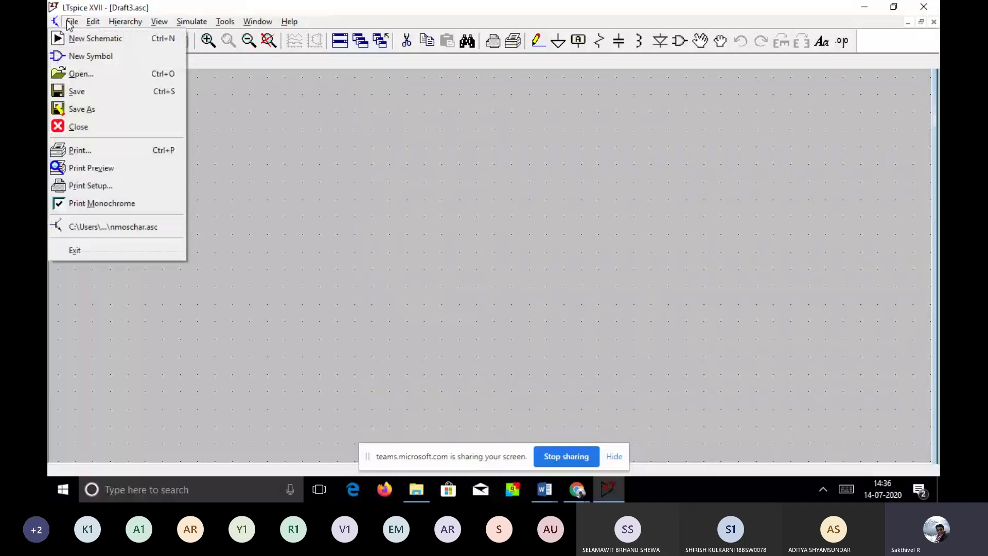
click(98, 112)
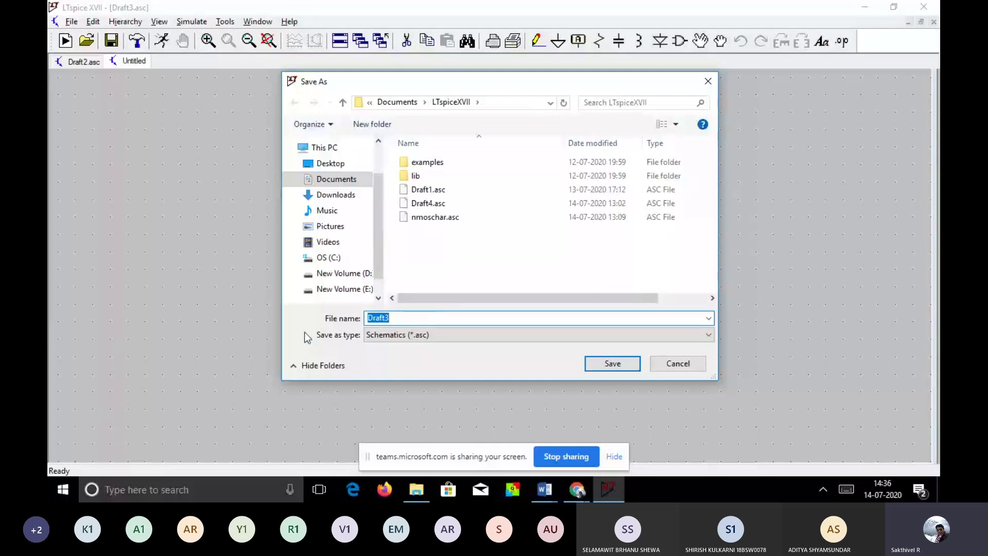
click(587, 493)
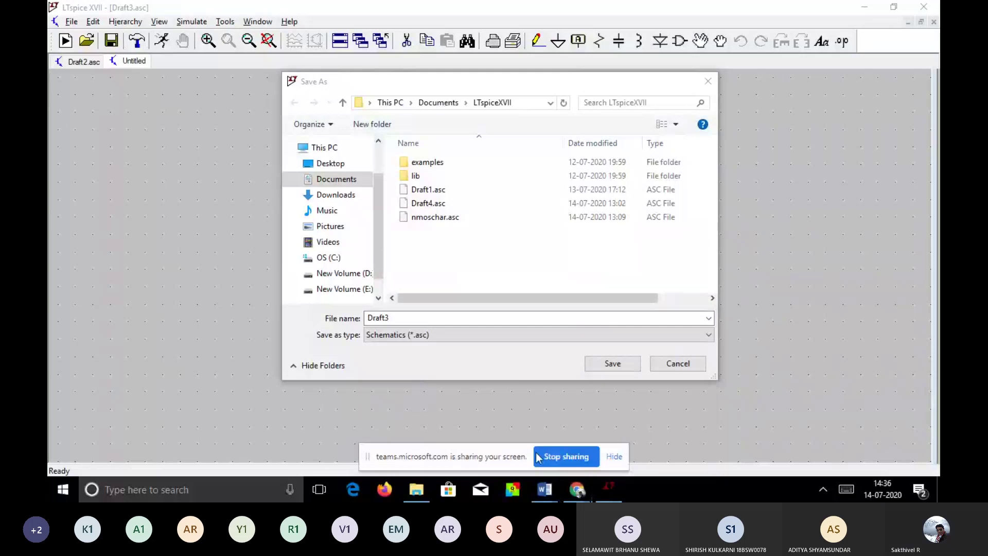
mouse_move(578, 487)
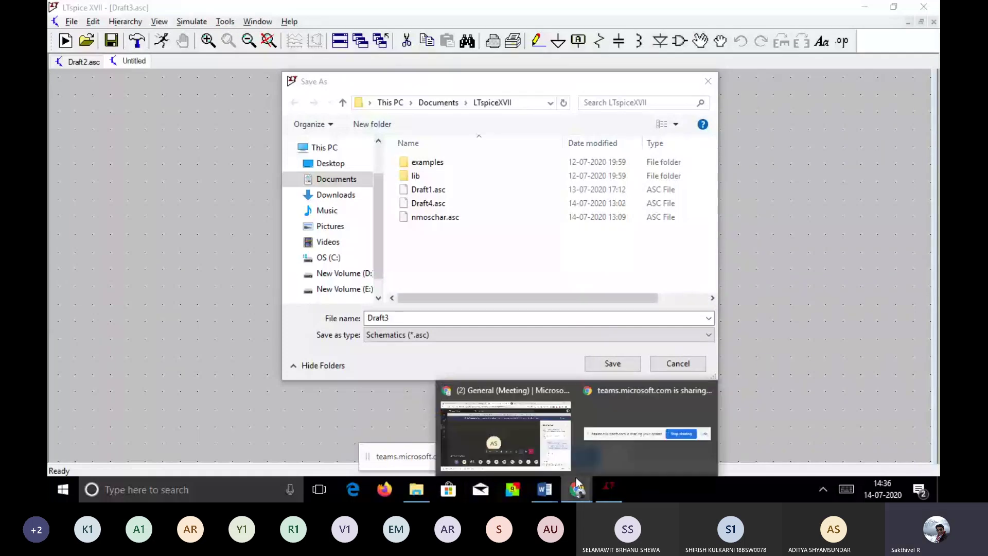
click(506, 435)
click(297, 9)
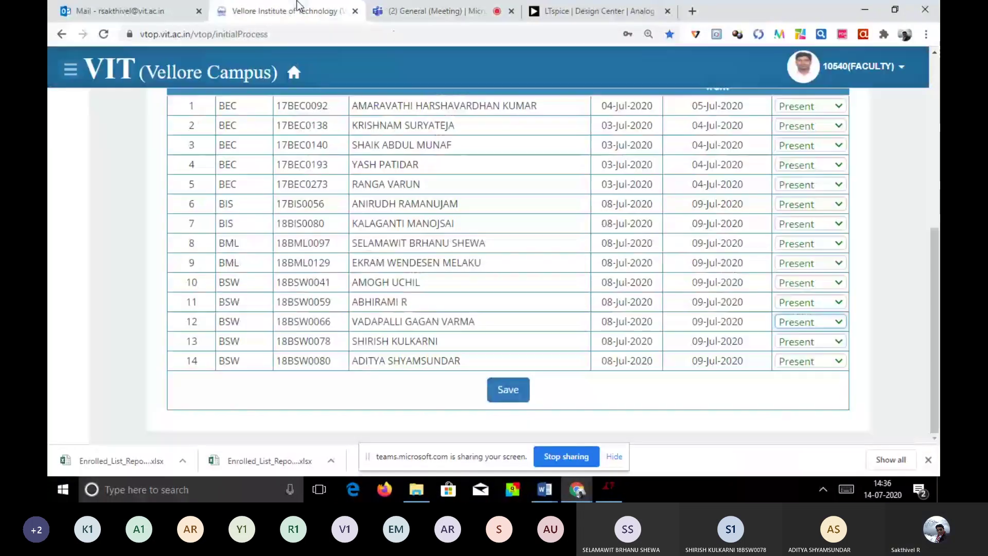
scroll(461, 230, up, 6)
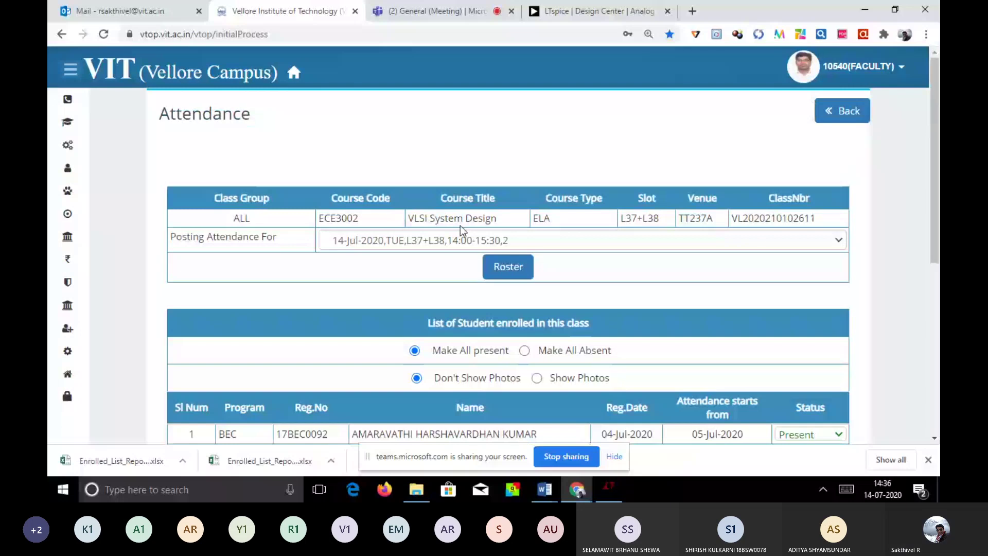
drag(662, 218, 627, 214)
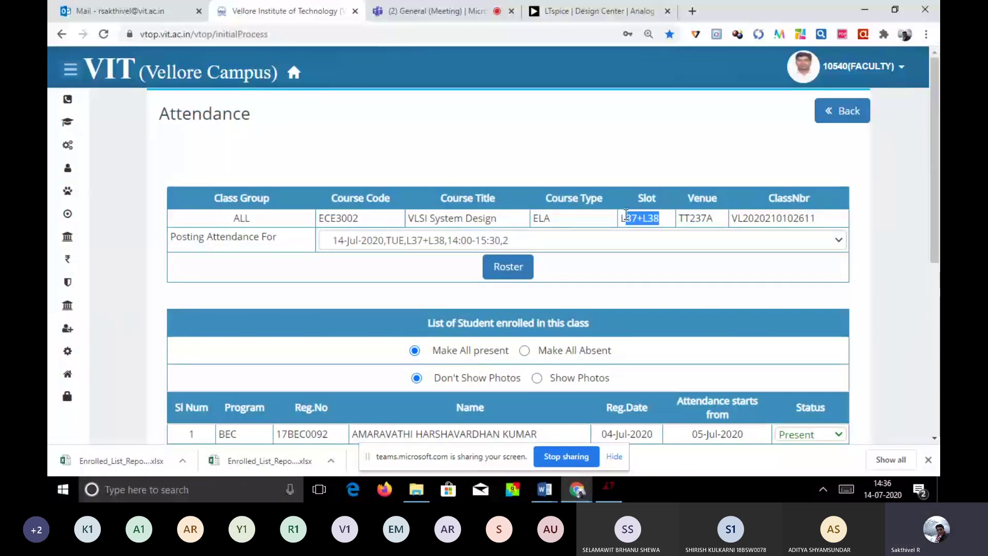
click(590, 6)
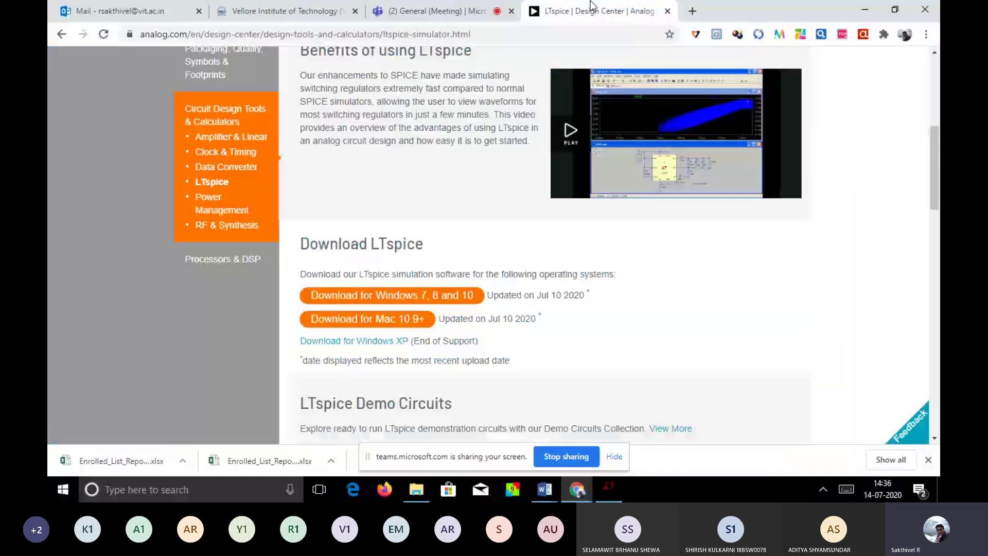
- Switch back to LTspice and save the schematic as demo37+L38 in the LTspiceXVII folder
click(609, 491)
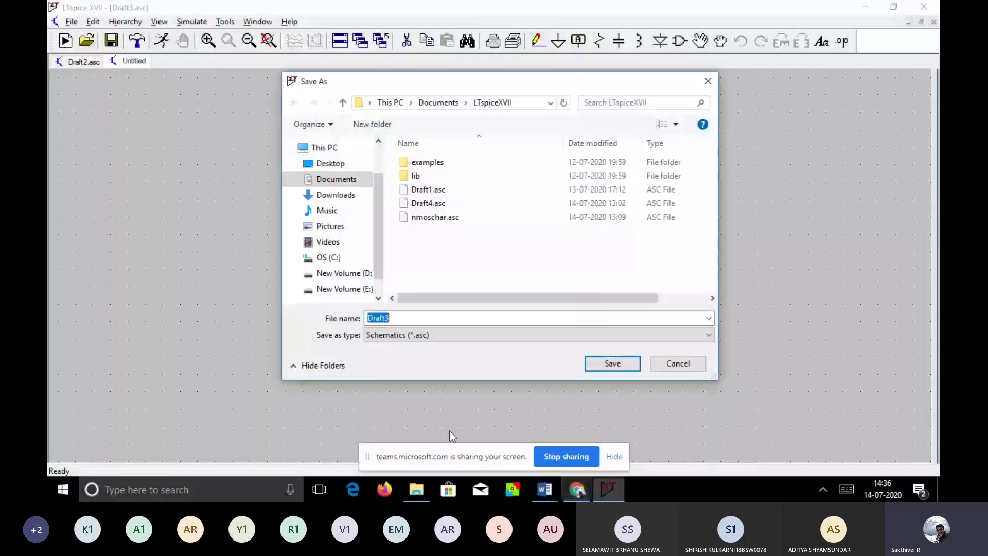
text(de)
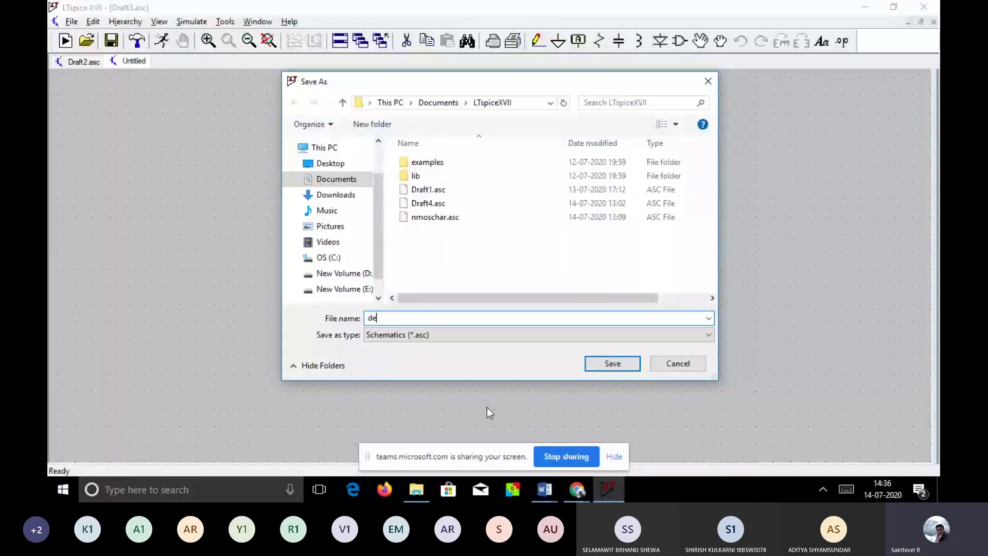
text(mo37+L38)
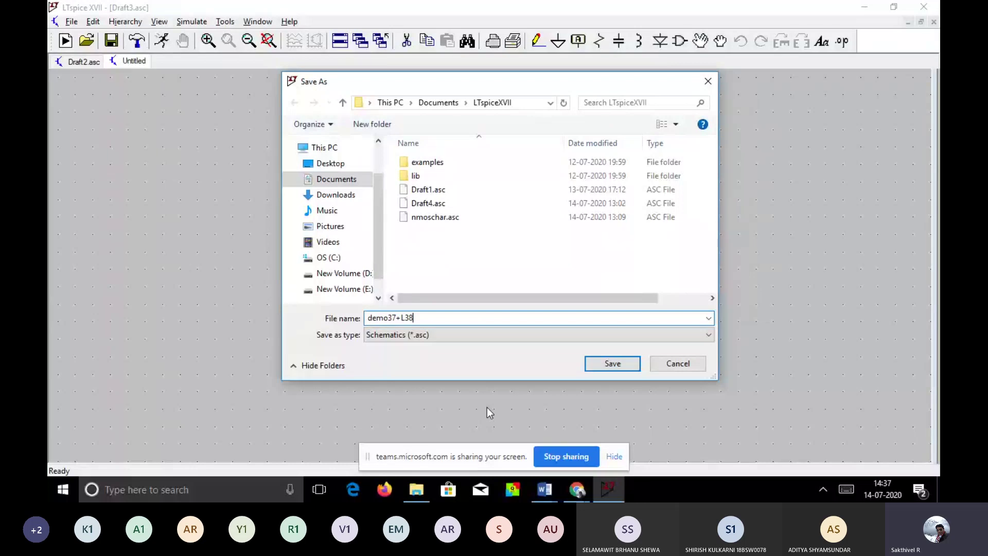
click(612, 369)
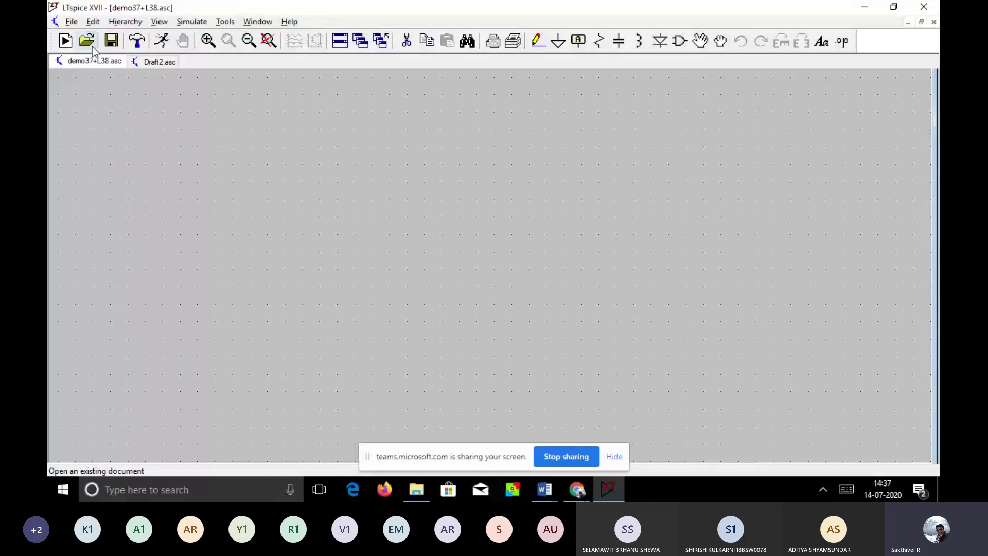
- Browse the component symbols and place one nmos4 transistor near the middle of the schematic
click(680, 41)
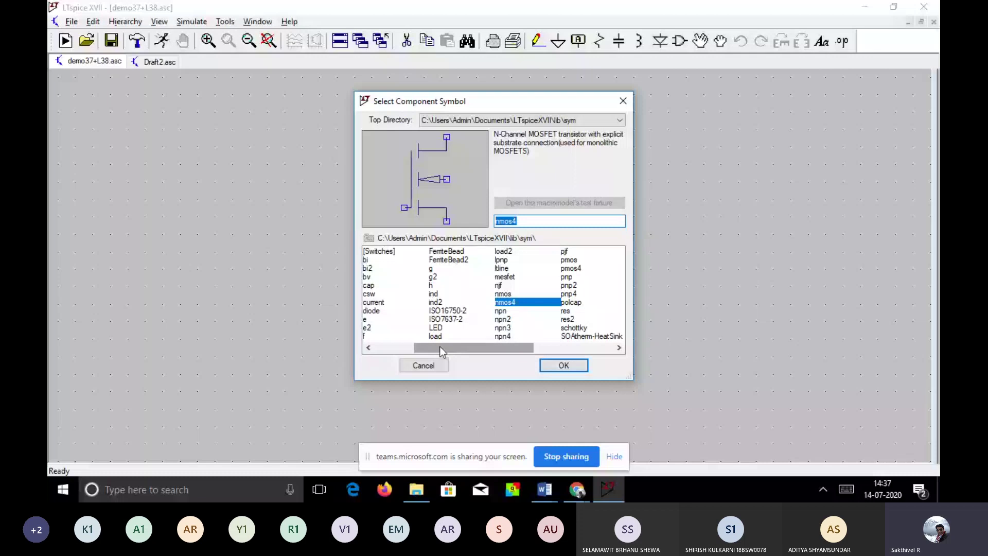
drag(440, 347, 385, 347)
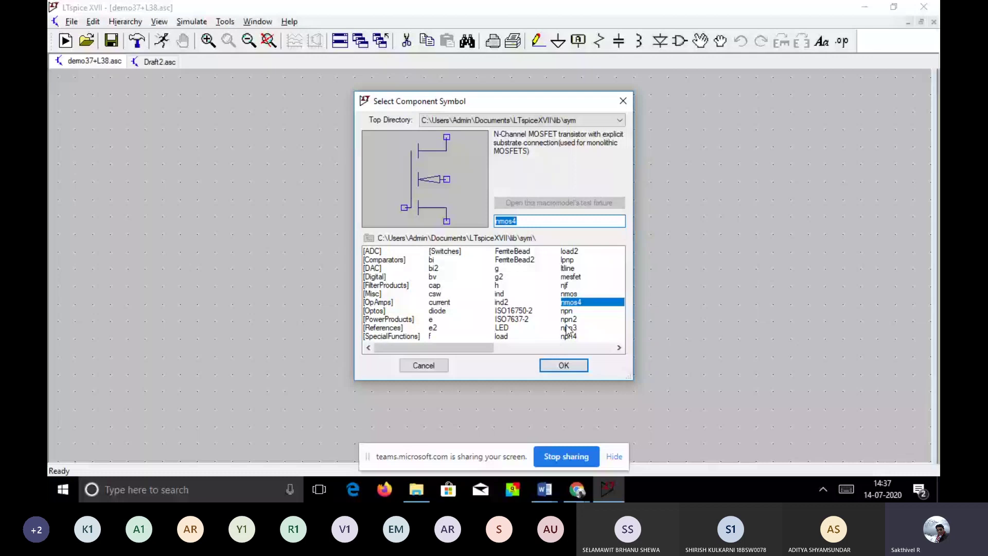
click(566, 319)
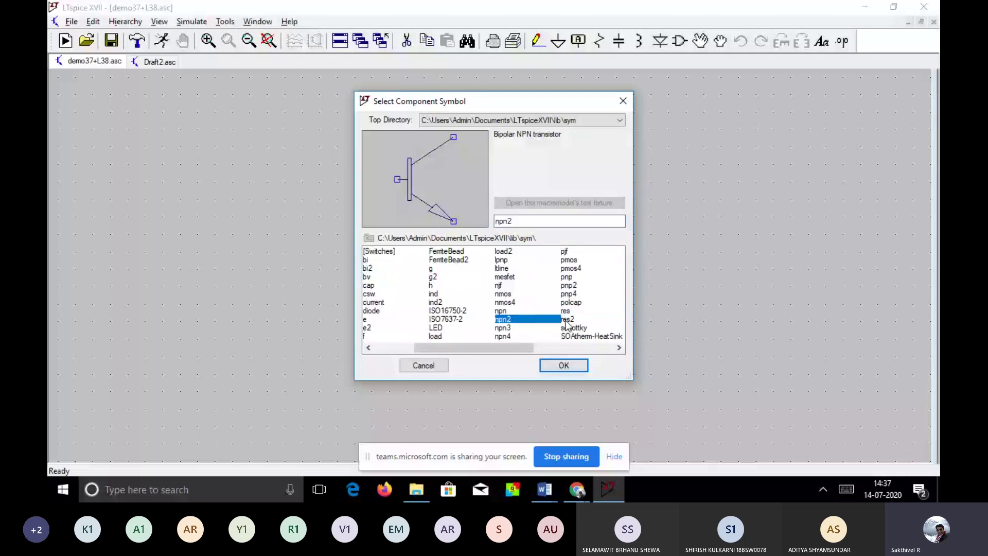
click(570, 302)
click(534, 347)
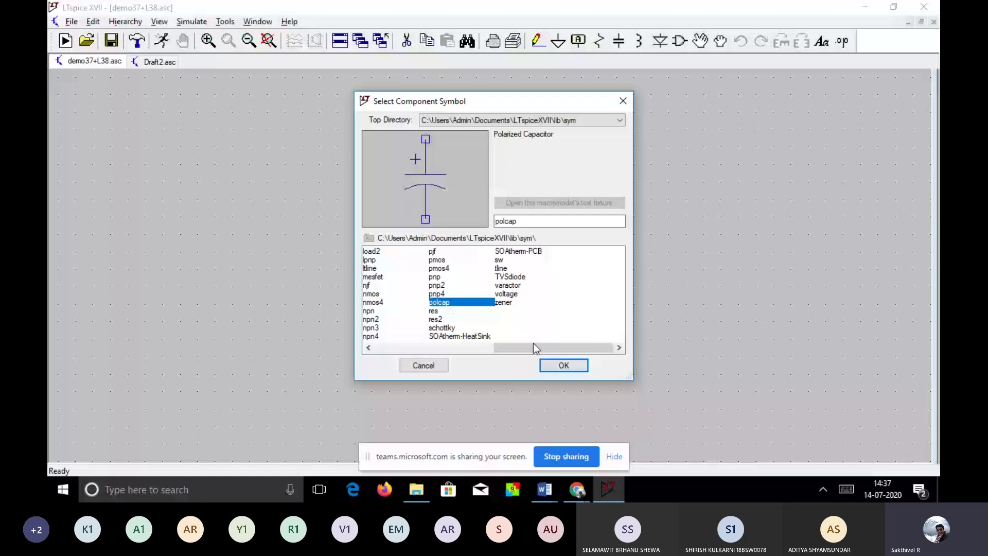
drag(533, 343, 474, 338)
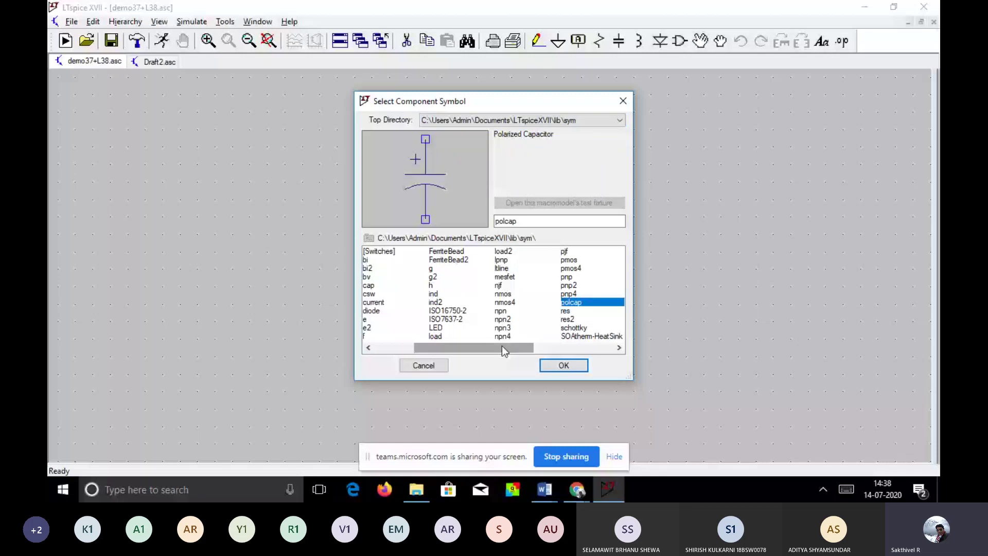
click(509, 301)
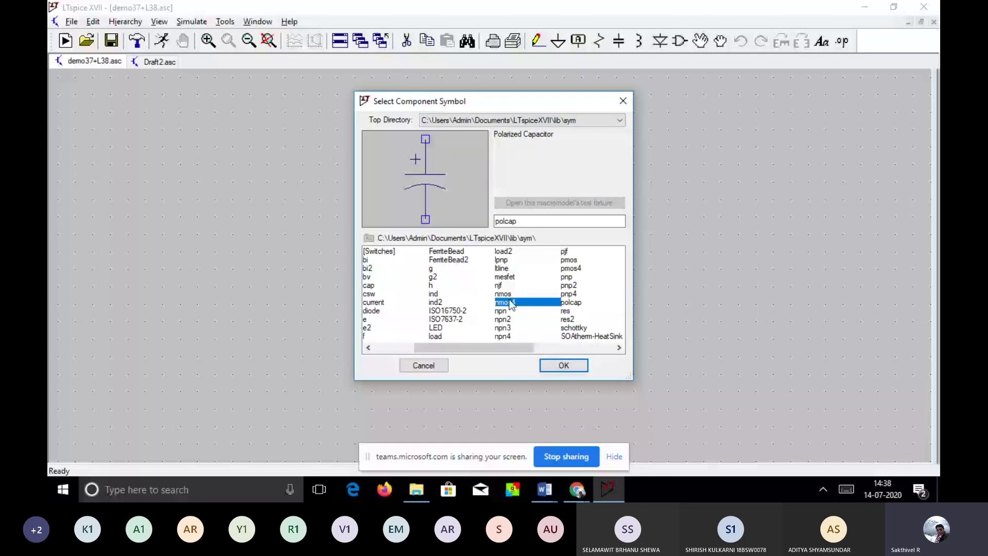
click(568, 367)
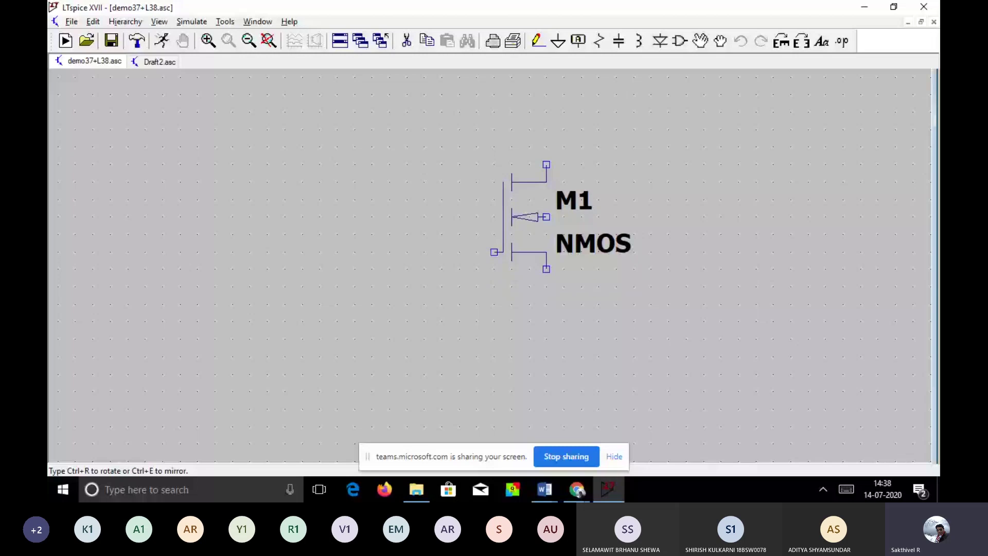
click(510, 235)
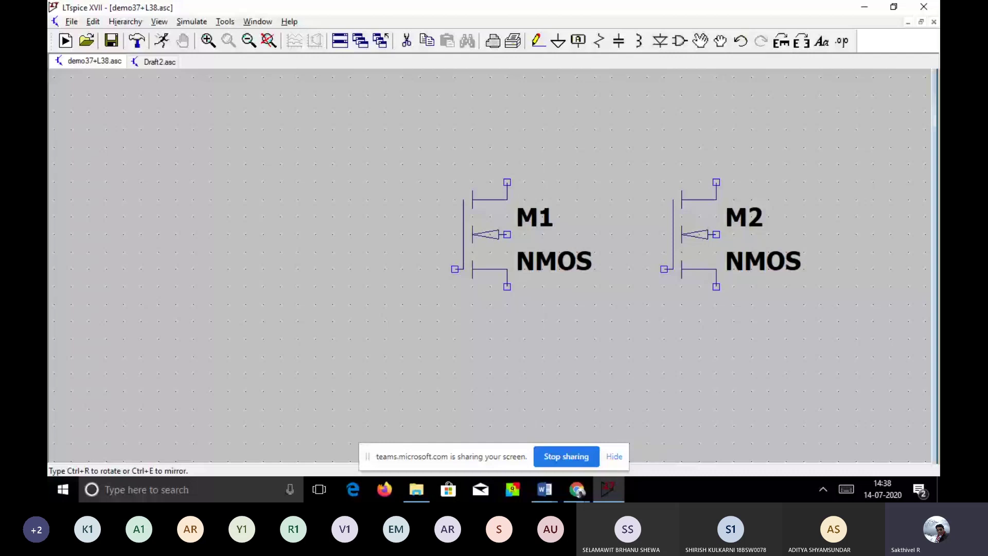
key(Escape)
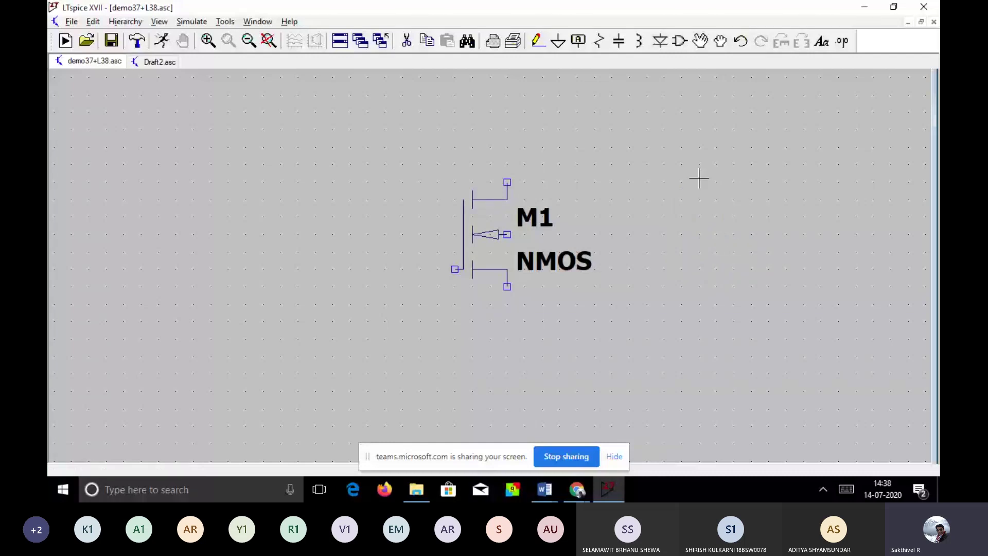
- Place two voltage sources, one to the lower left of the transistor and one to its right
click(681, 44)
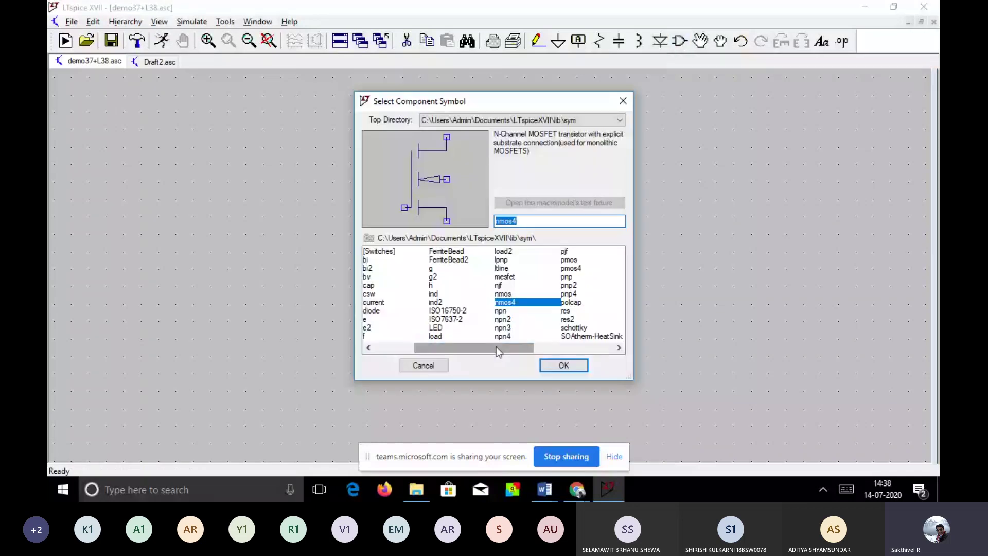
drag(496, 347, 574, 334)
click(512, 293)
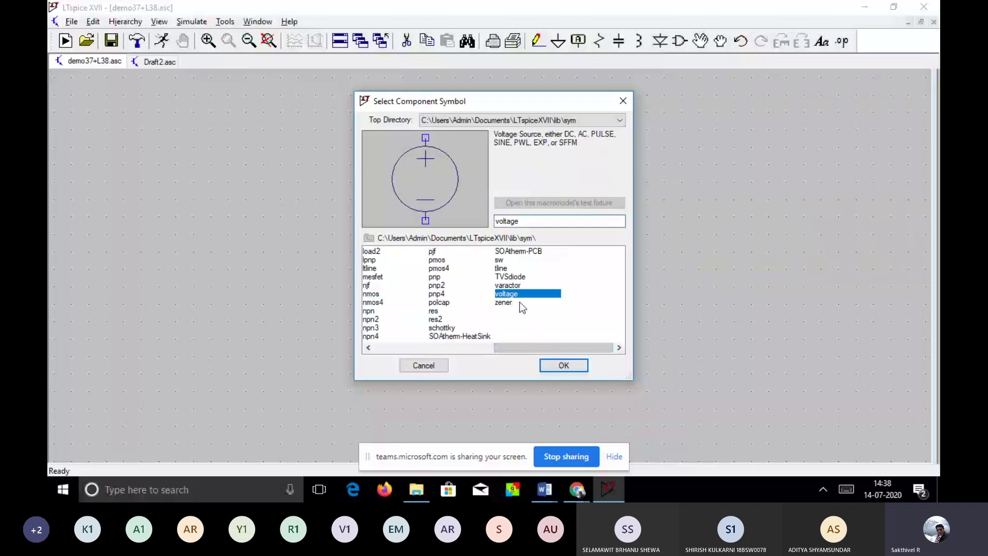
click(563, 365)
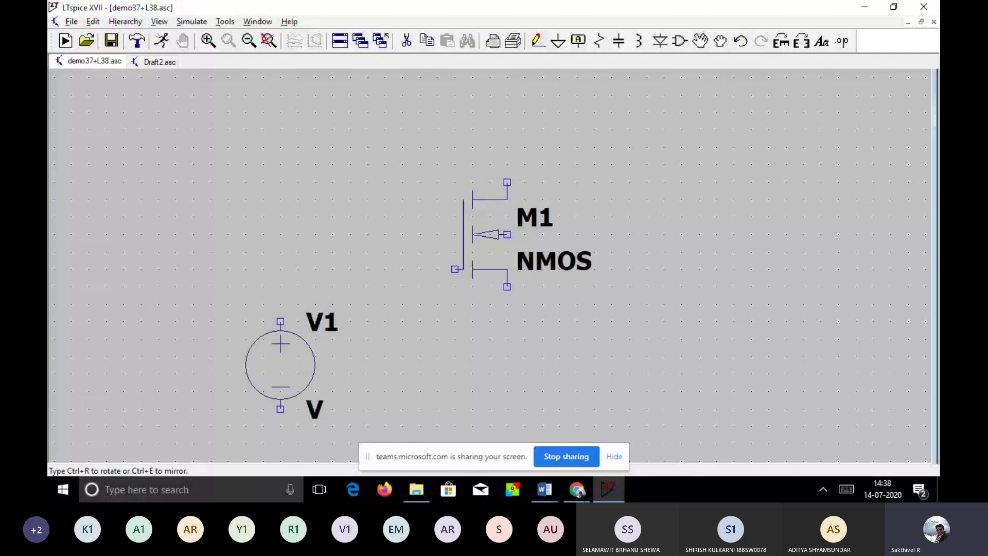
click(280, 321)
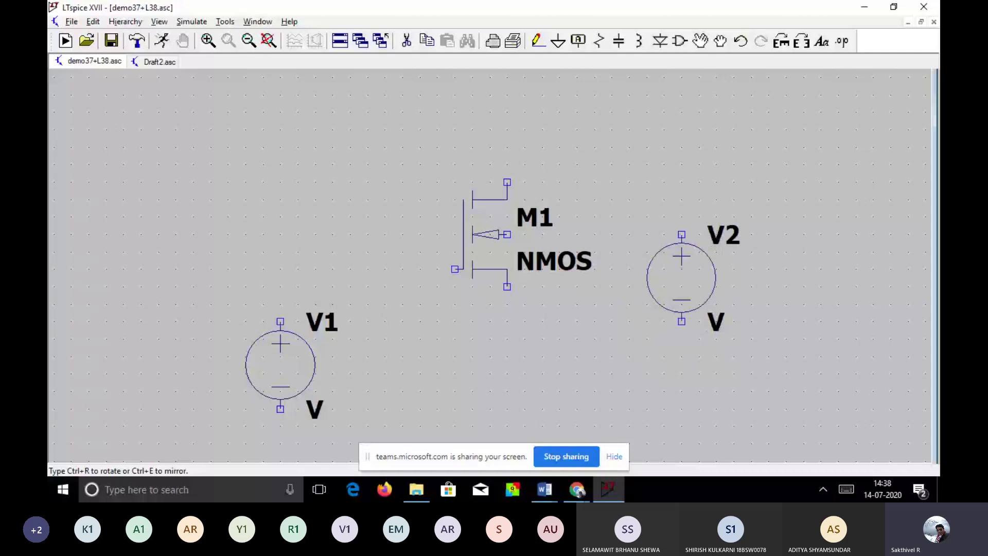
click(681, 200)
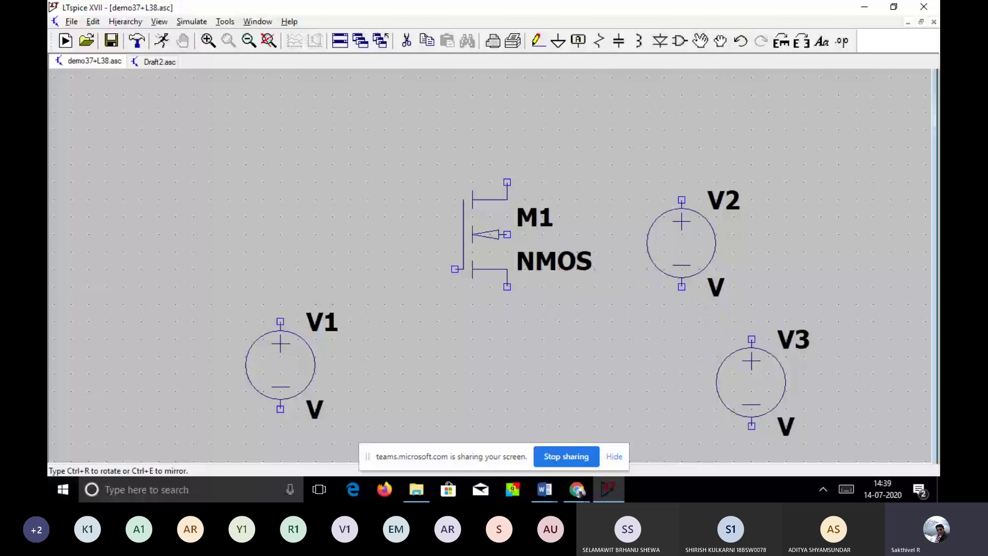
key(Escape)
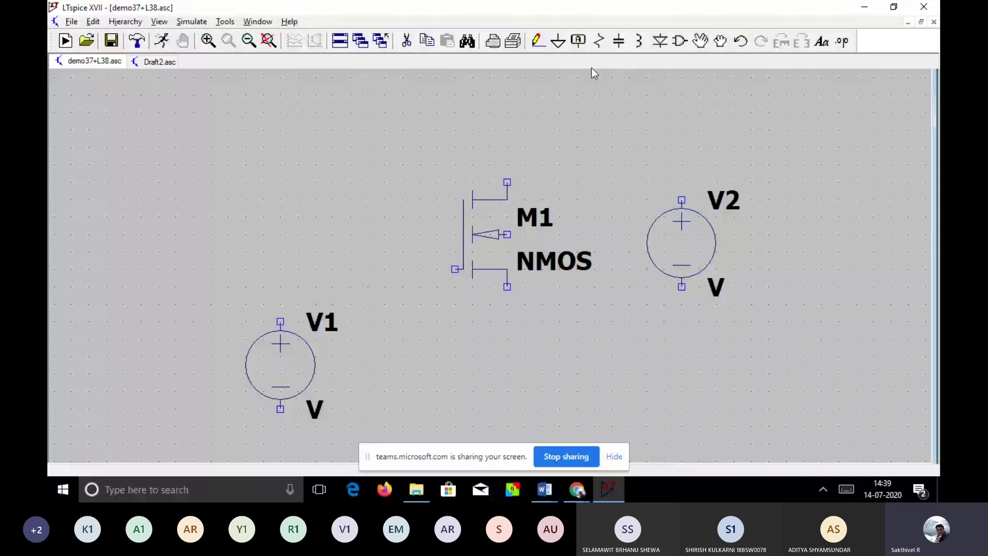
- Place ground symbols on the negative terminals of V2 and V1 and a third one just below the transistor's source
click(555, 46)
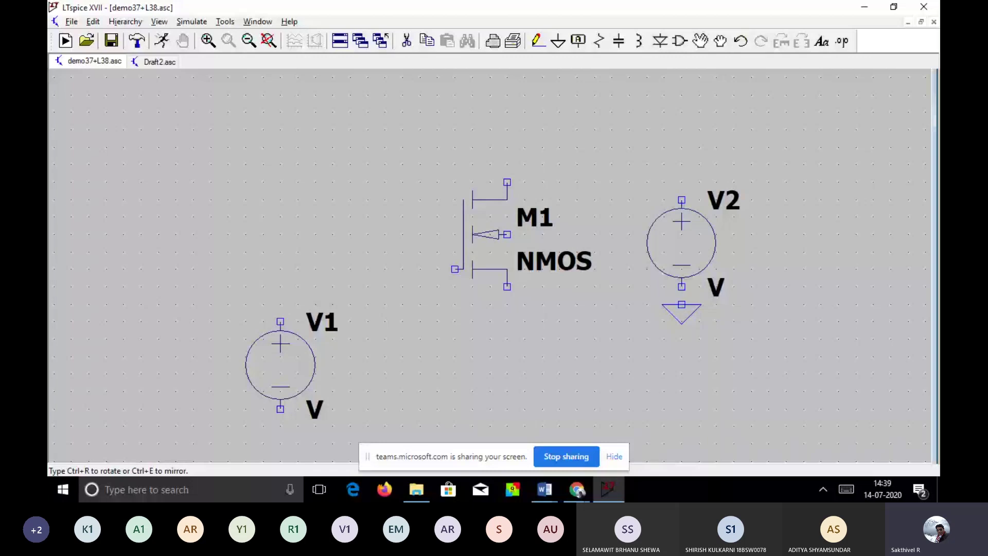
click(681, 306)
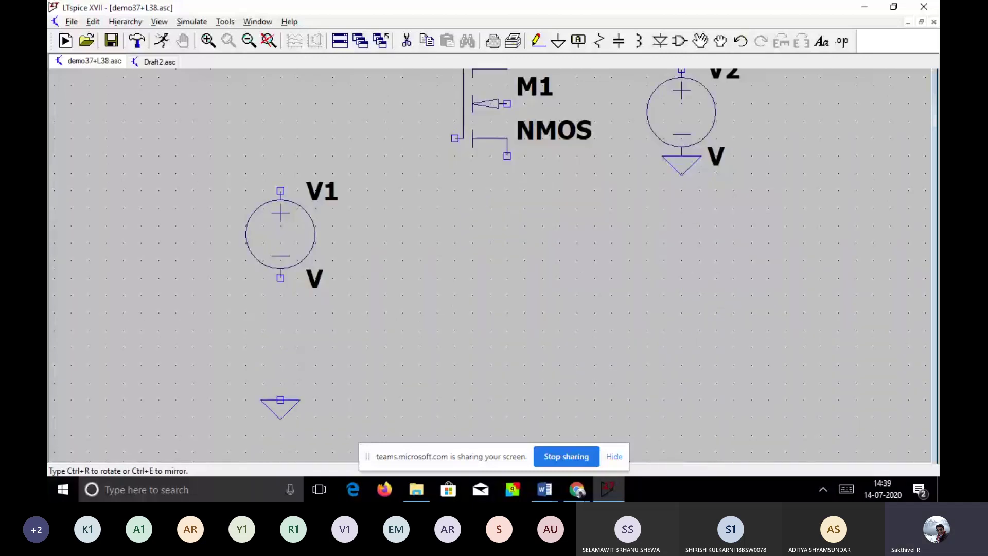
click(280, 277)
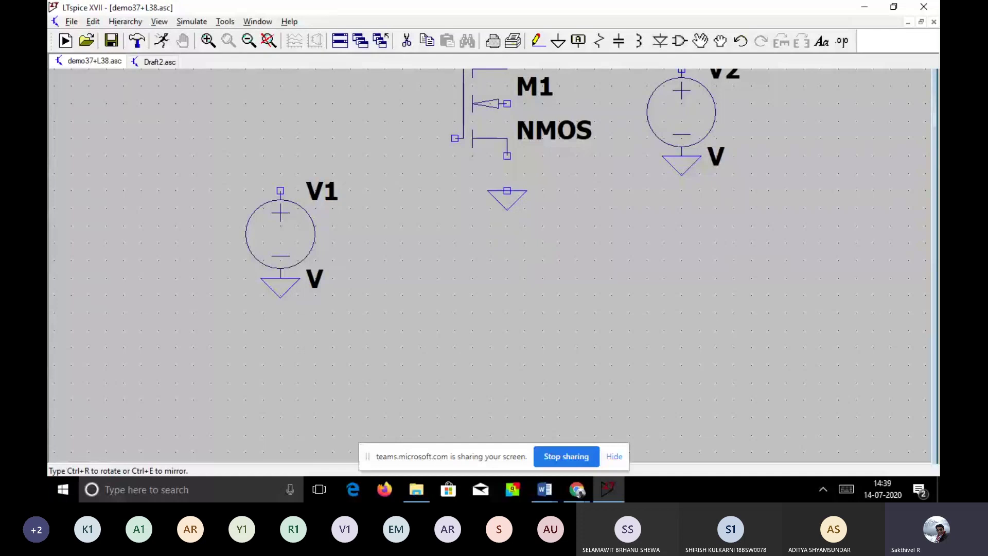
click(506, 191)
key(Escape)
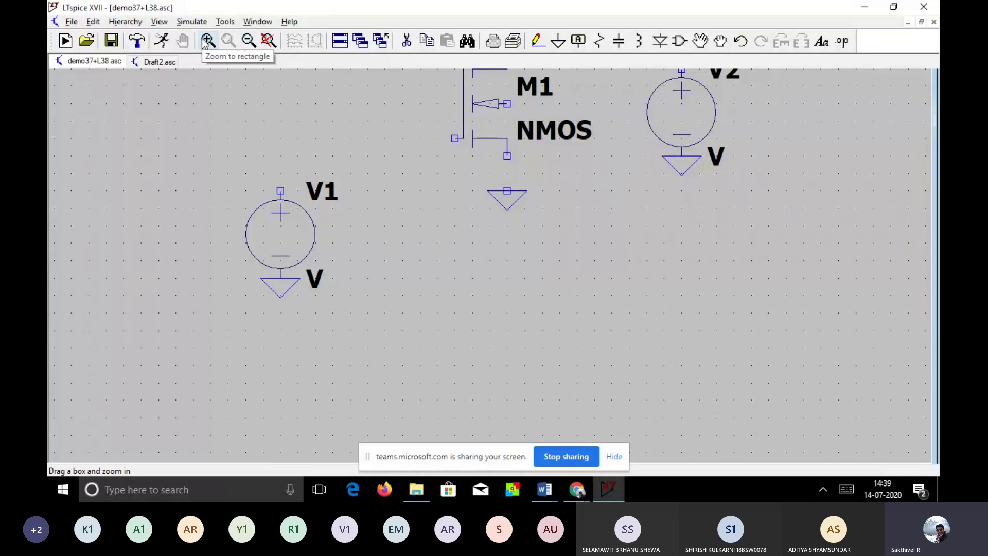
- Place two horizontal resistors, one between V1 and the transistor's gate and one above, between the drain and V2
click(269, 44)
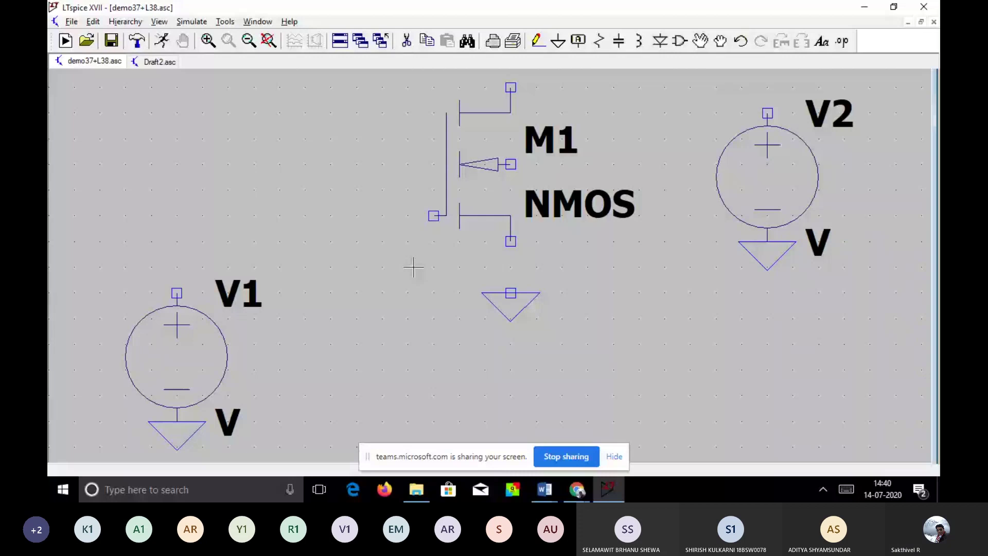
click(600, 45)
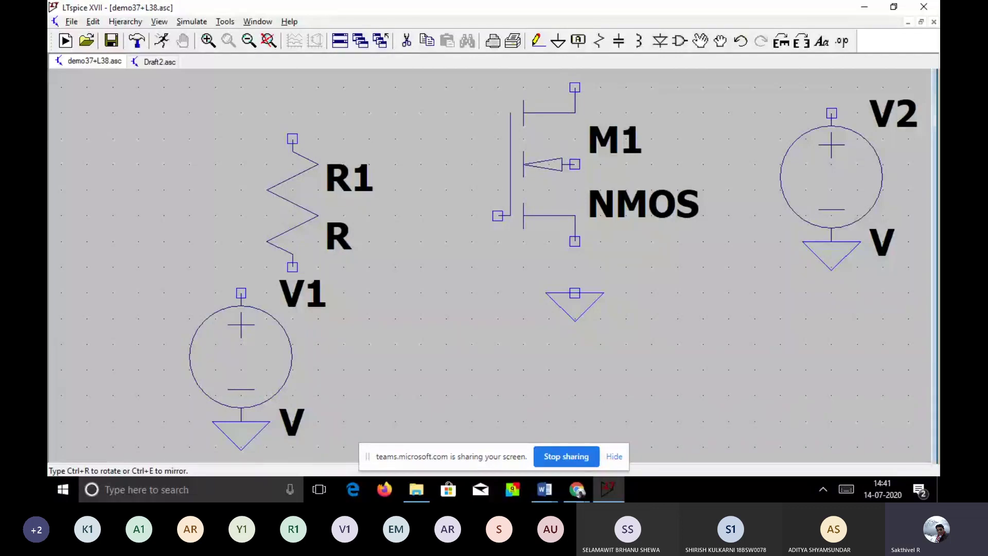
key(ctrl+r)
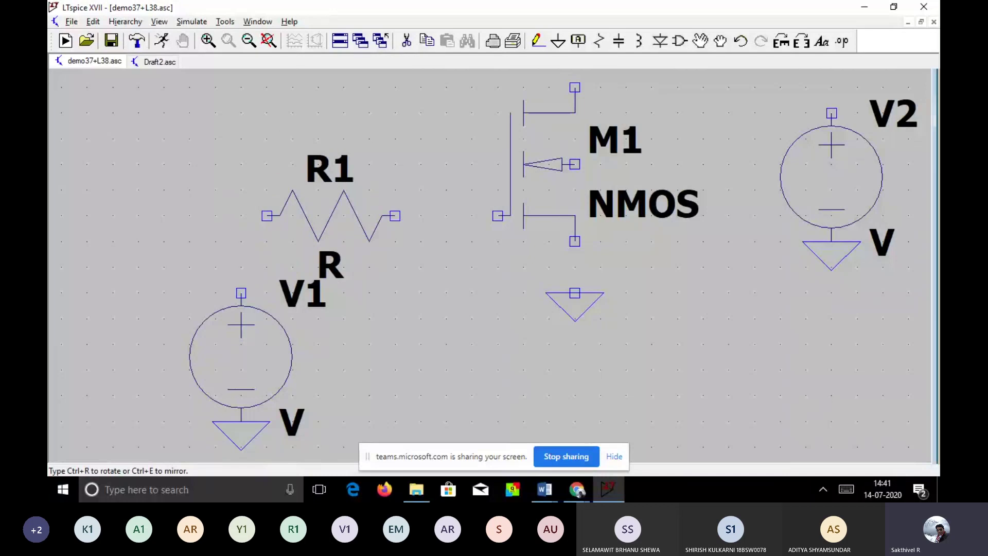
click(305, 216)
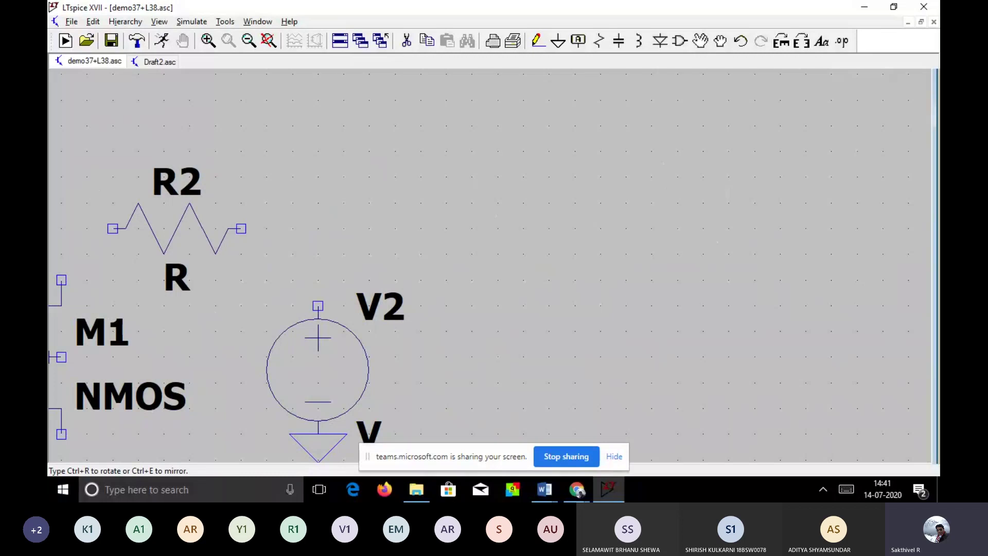
click(177, 229)
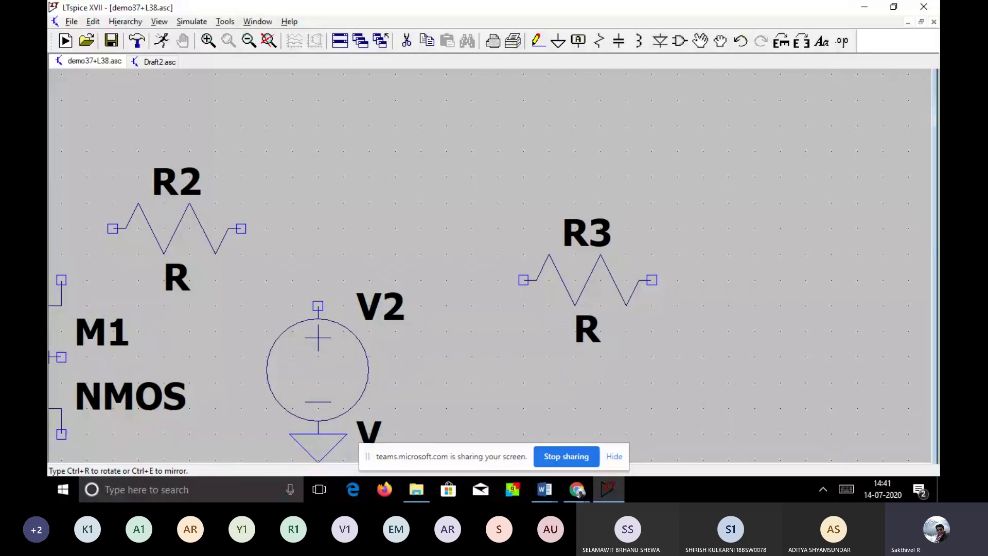
key(Escape)
- Wire V1's positive terminal to R1 and the other end of R1 to the transistor's gate
click(272, 41)
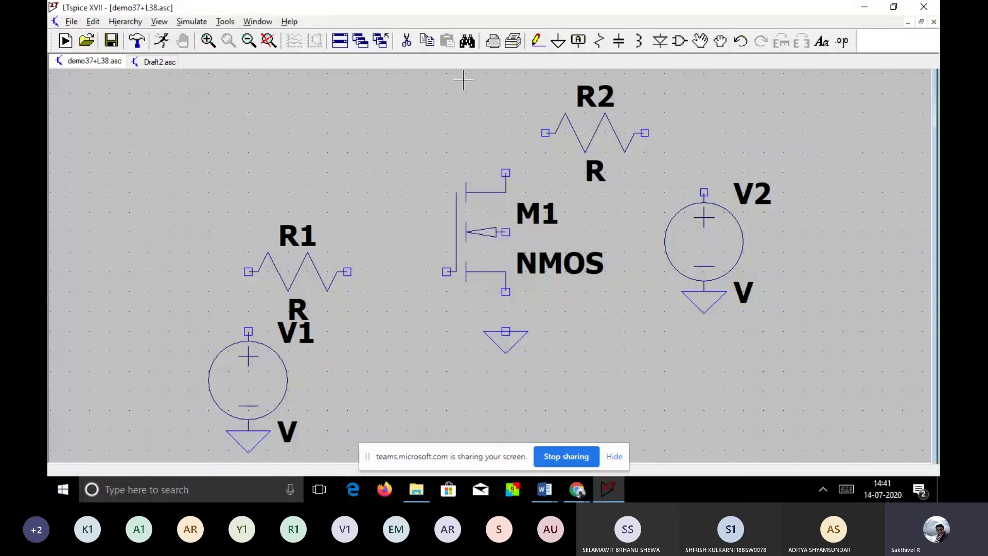
click(536, 42)
click(248, 331)
click(248, 271)
key(Escape)
key(F3)
click(348, 271)
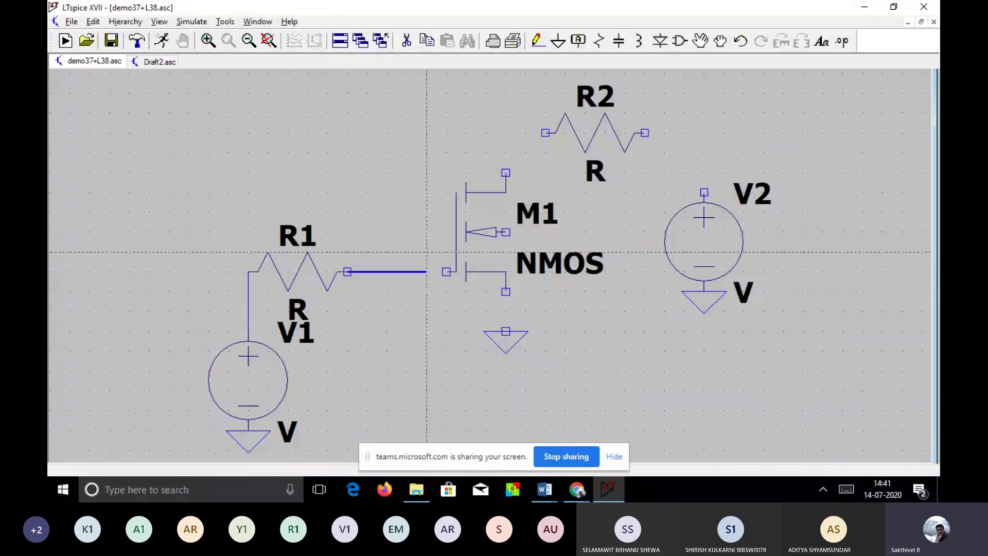
click(446, 271)
key(Escape)
- Wire the transistor's drain to R2 and the other end of R2 to V2's positive terminal
key(F3)
click(506, 172)
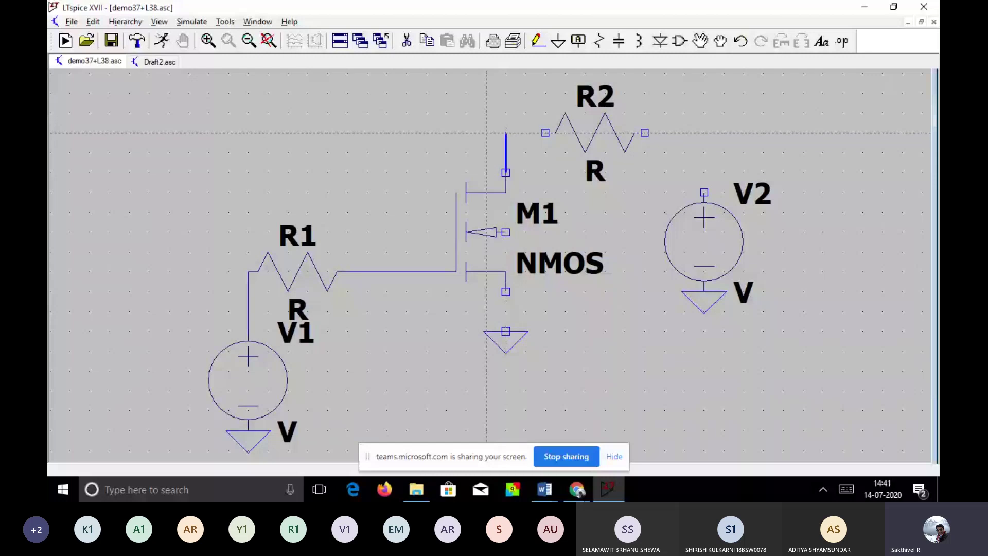
click(546, 132)
key(Escape)
click(644, 132)
click(703, 192)
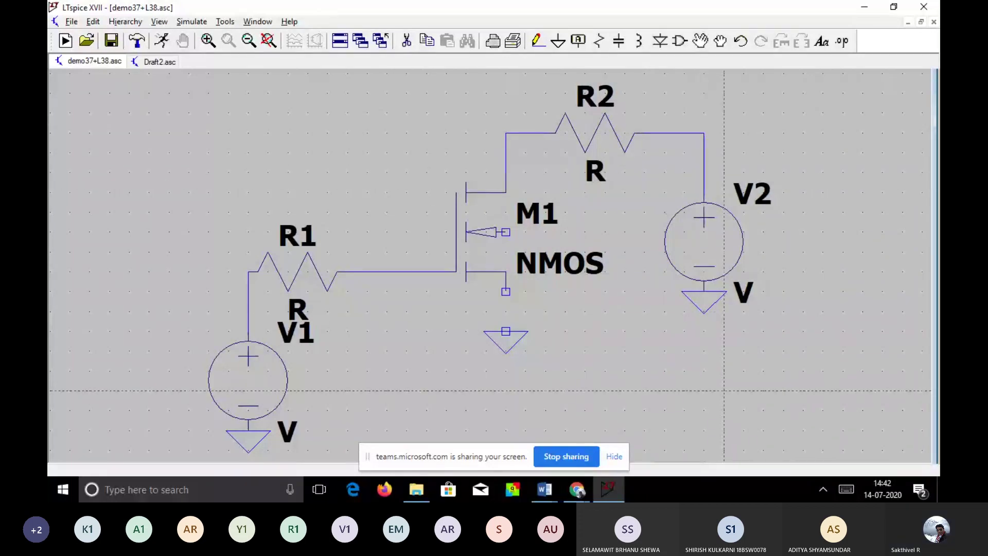
- Wire the transistor's source to the ground symbol below it and tie the substrate terminal to the source
click(506, 291)
click(506, 331)
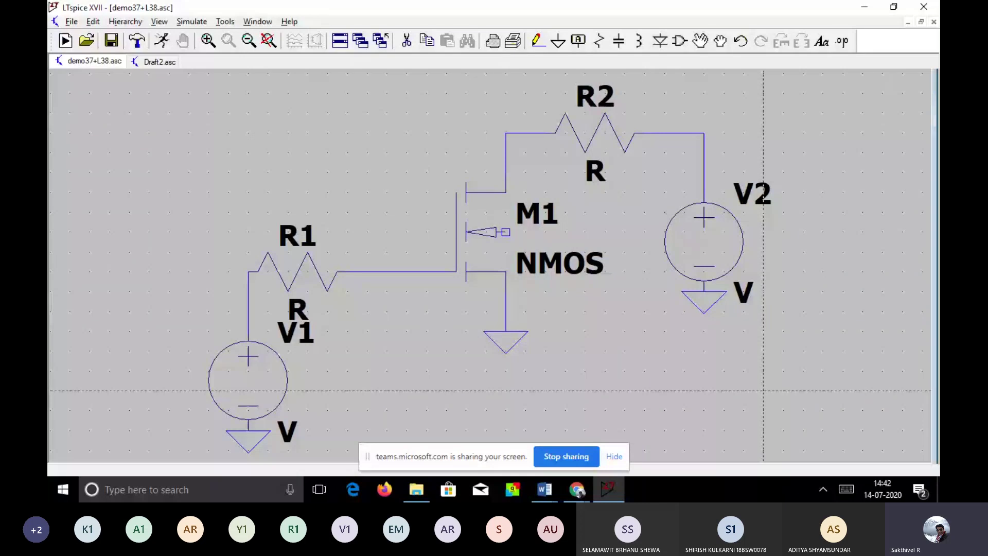
click(506, 232)
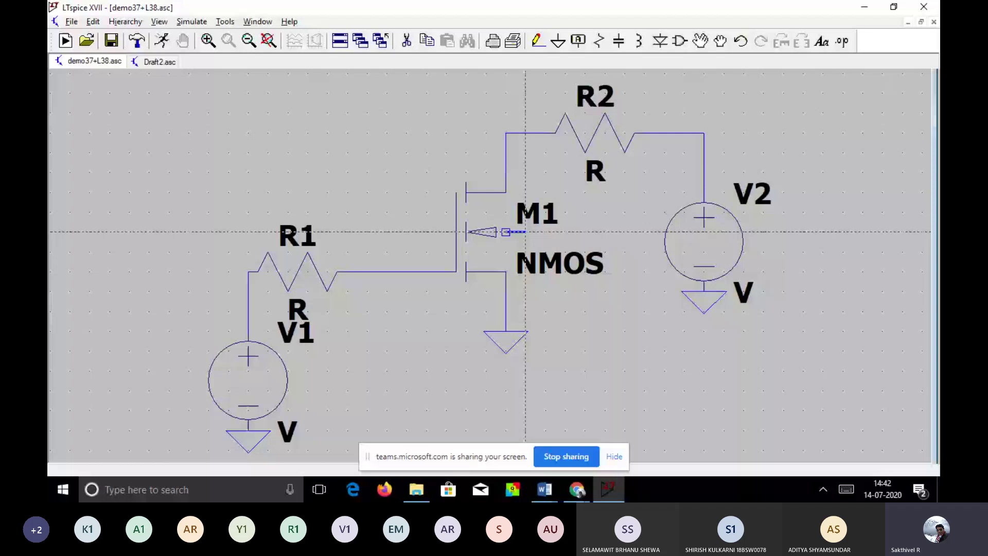
click(585, 231)
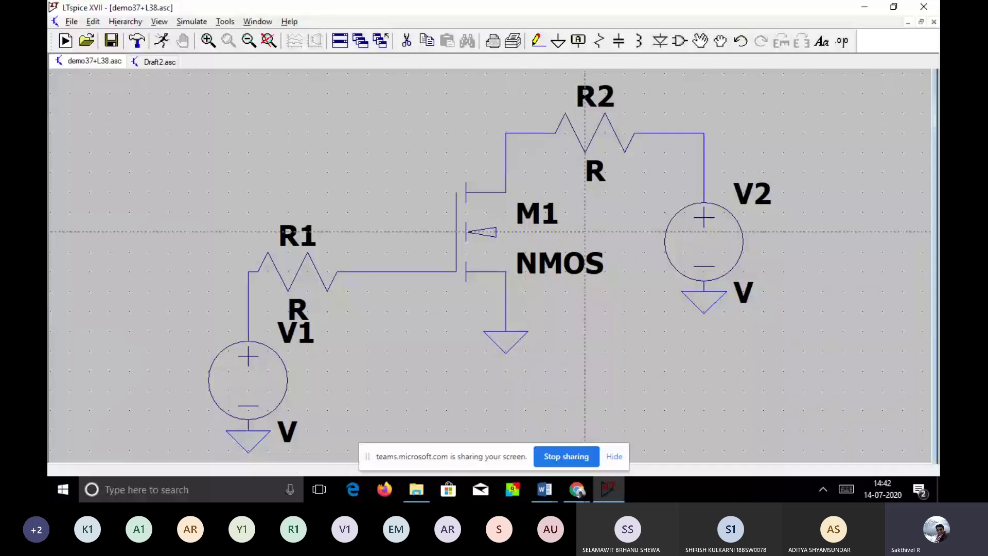
click(585, 291)
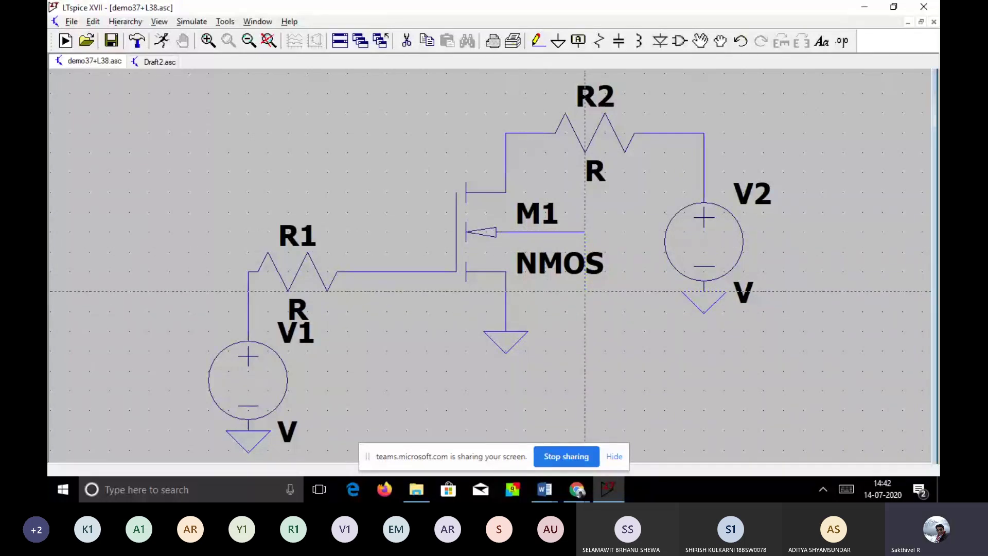
click(505, 291)
key(Escape)
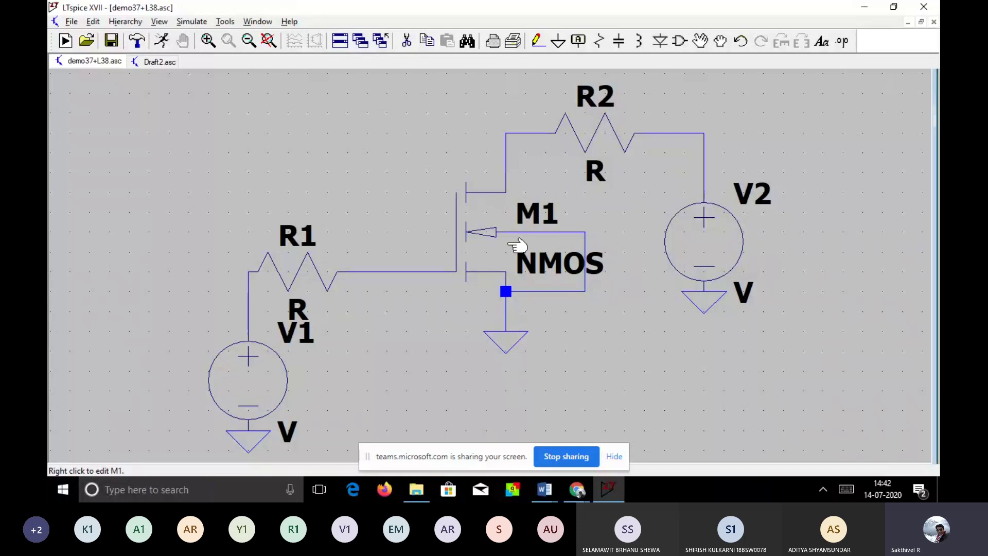
- Set transistor M1's length to 5u and its width to 100u
right_click(471, 240)
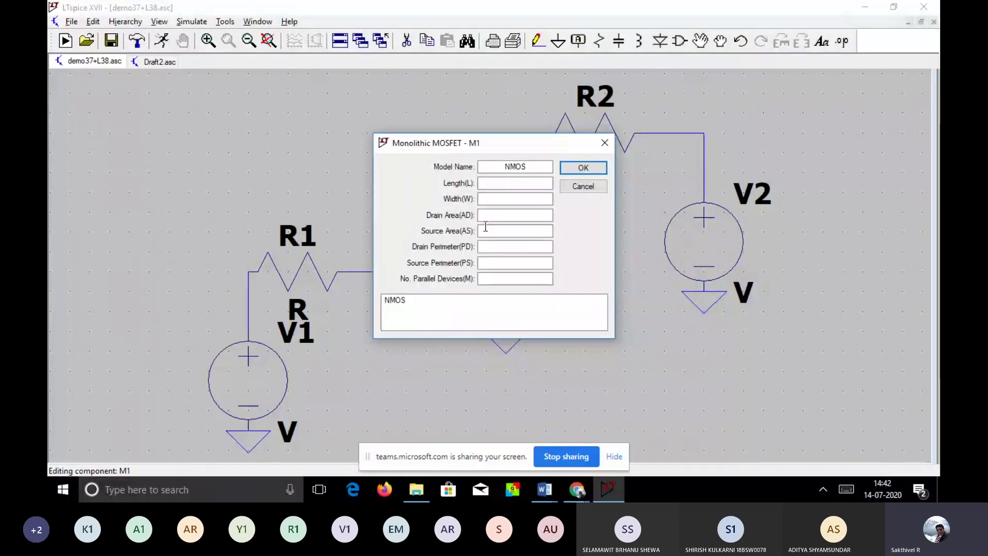
click(497, 185)
text(5u)
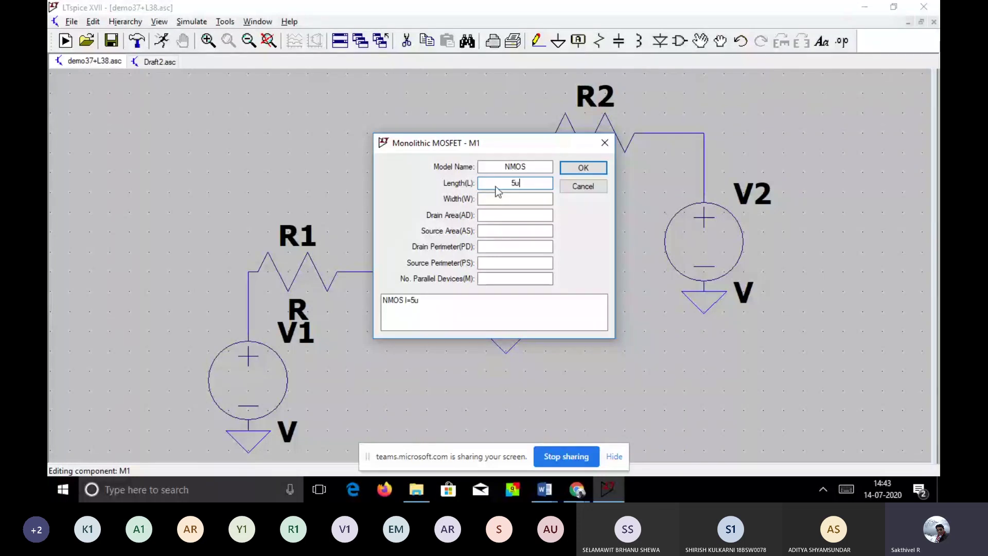
click(524, 199)
text(100u)
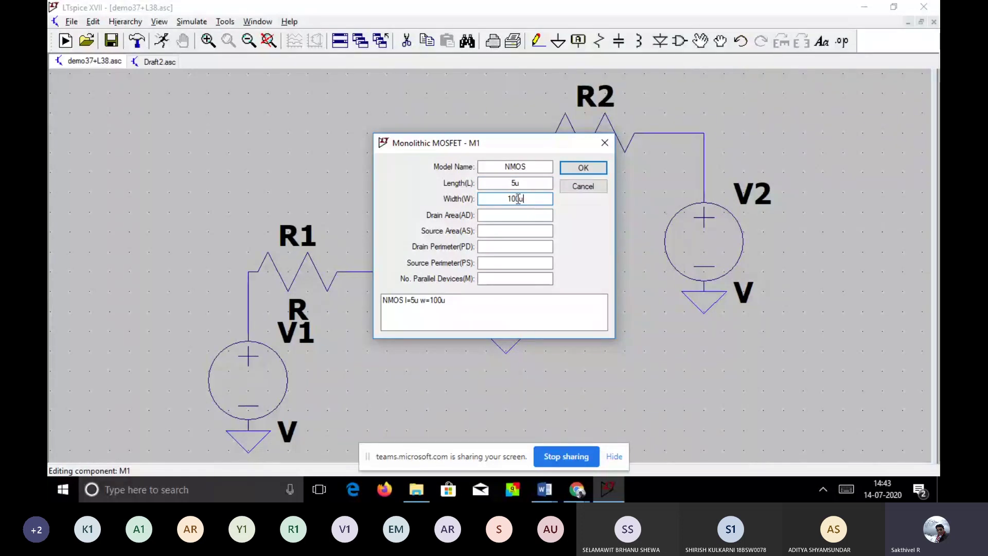
click(597, 168)
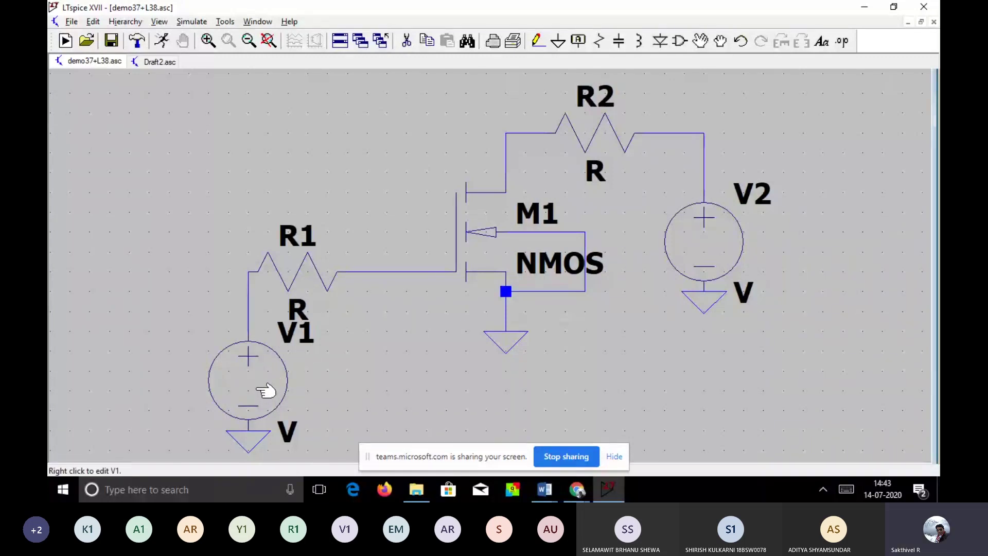
- Set voltage source V1's DC value to 2 V
right_click(258, 373)
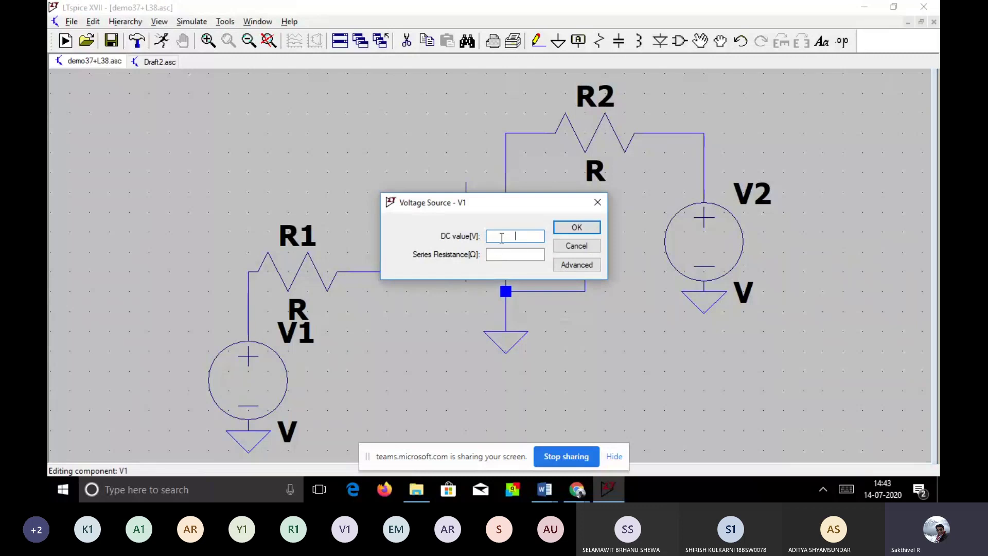
text(2)
click(576, 227)
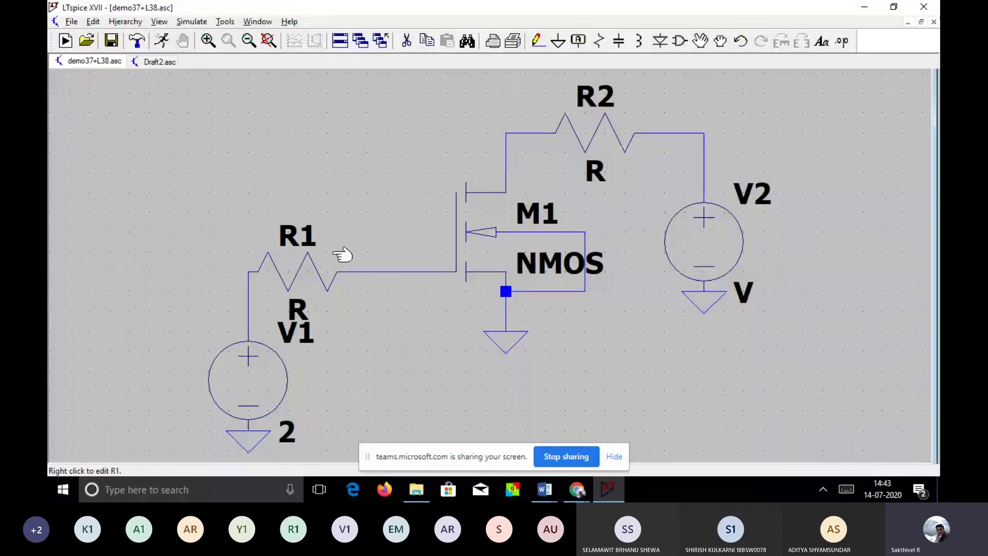
- Set R1's resistance to 1k and R2's resistance to 100 ohms
right_click(315, 264)
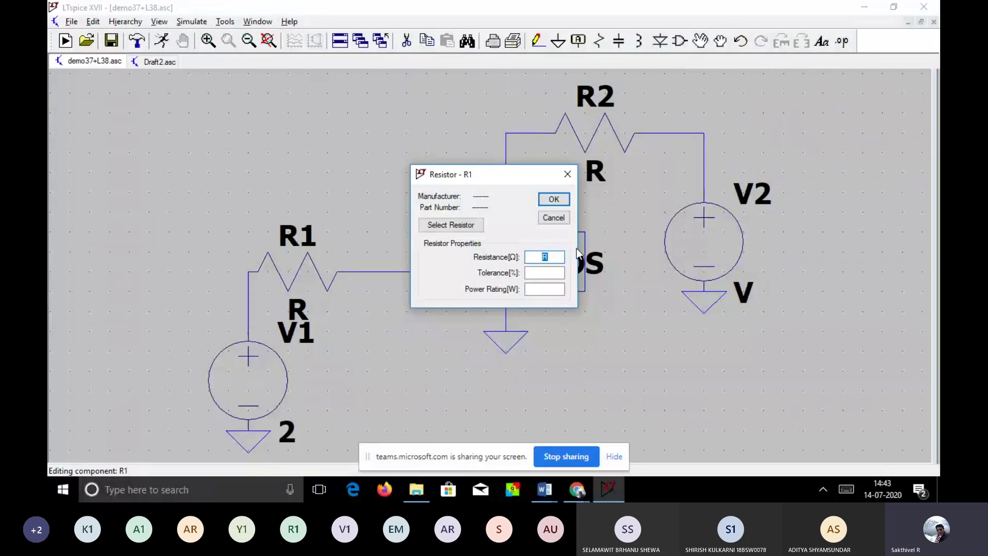
text(1k)
click(553, 199)
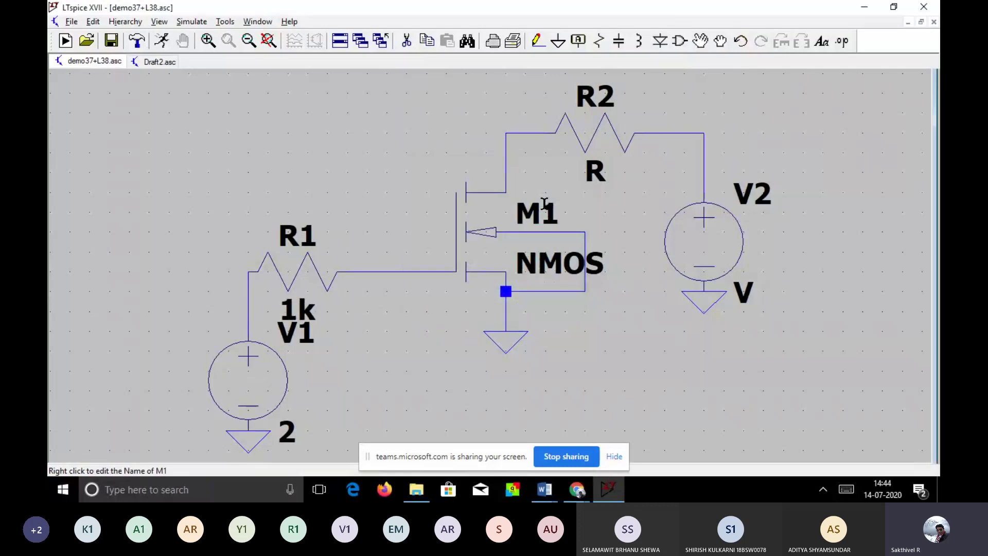
right_click(597, 139)
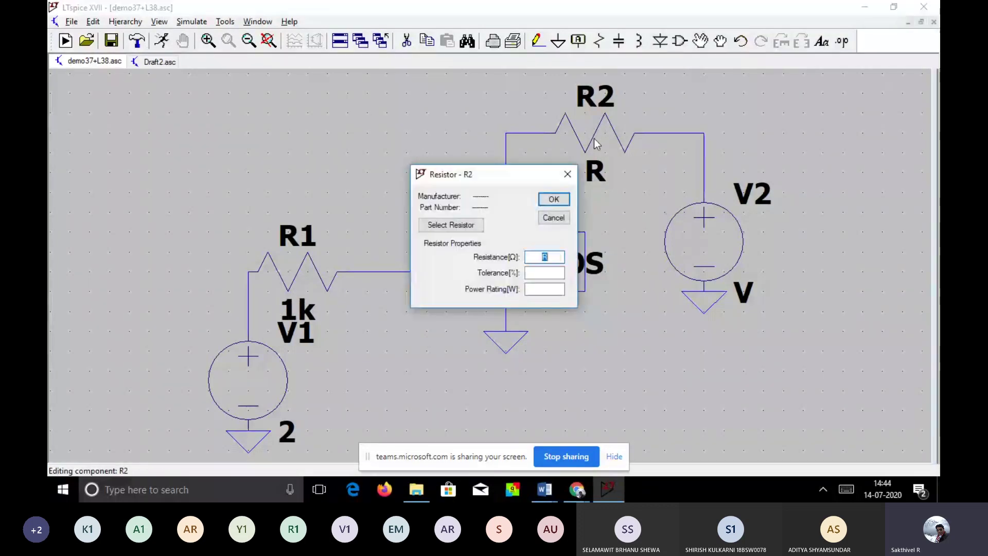
text(100)
click(553, 199)
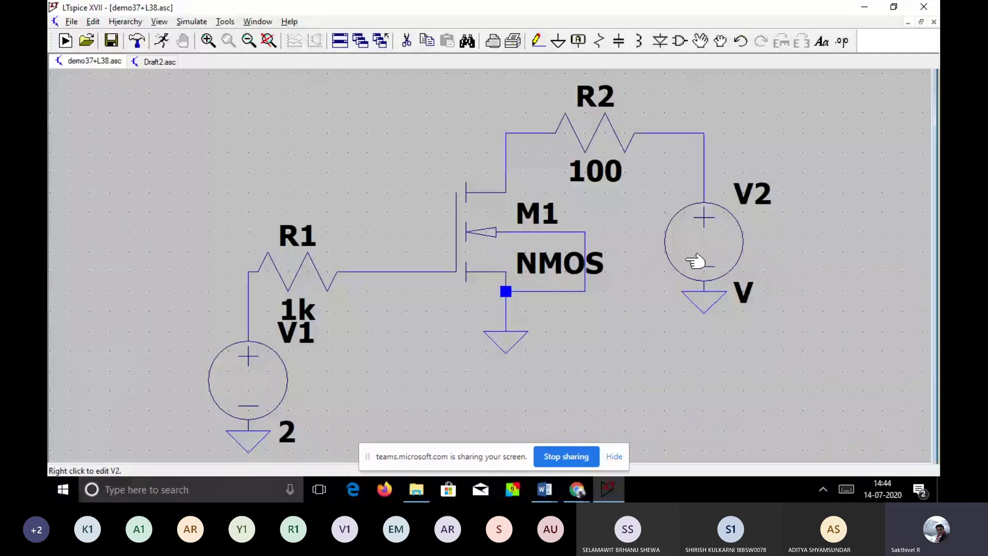
- Make voltage source V2 a PULSE function with an initial voltage of 0 and an on voltage of 10
right_click(738, 245)
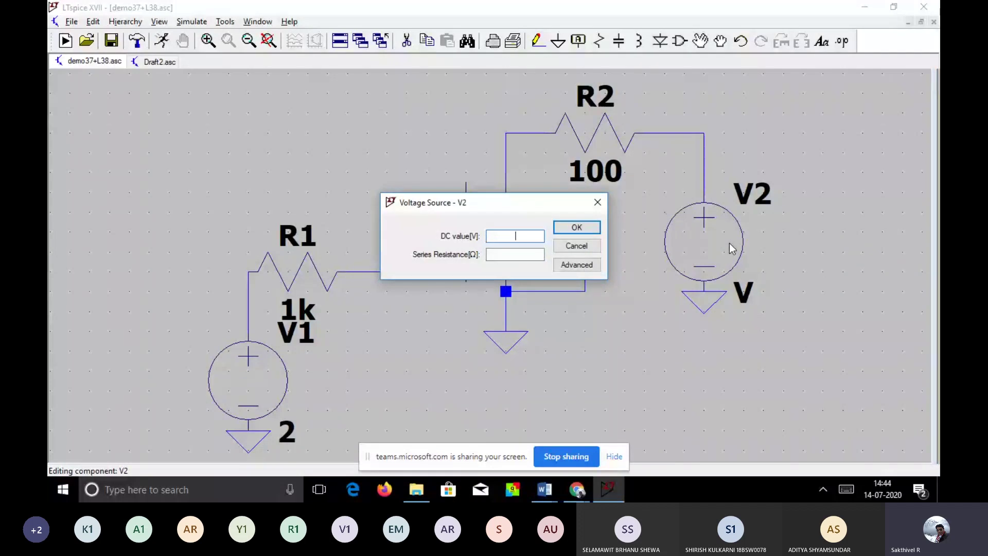
click(574, 265)
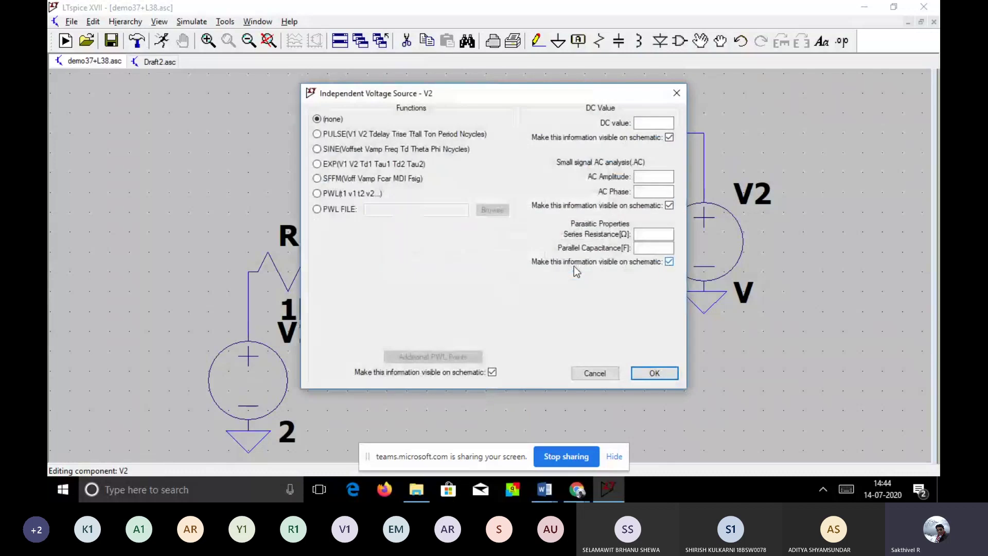
click(317, 135)
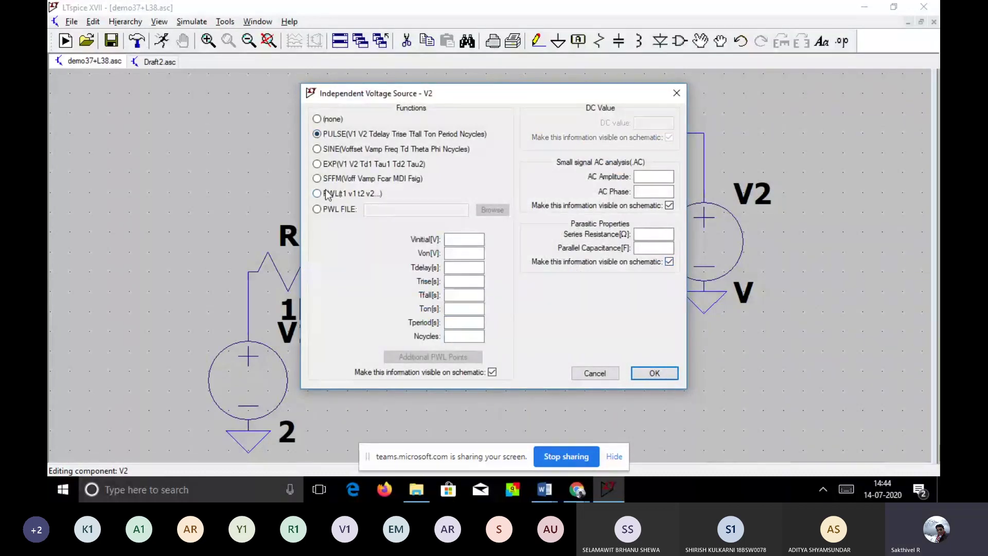
click(458, 239)
text(0)
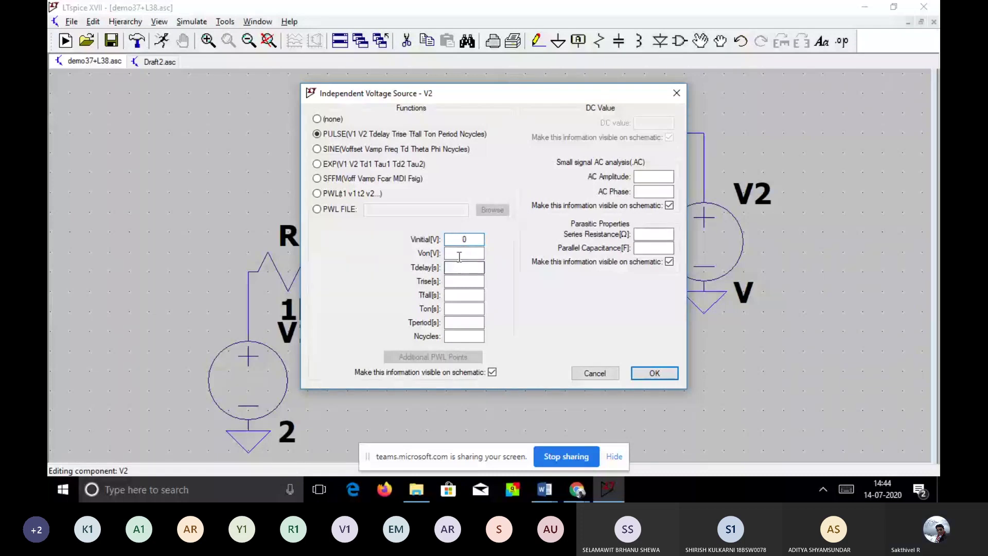
click(459, 253)
text(10)
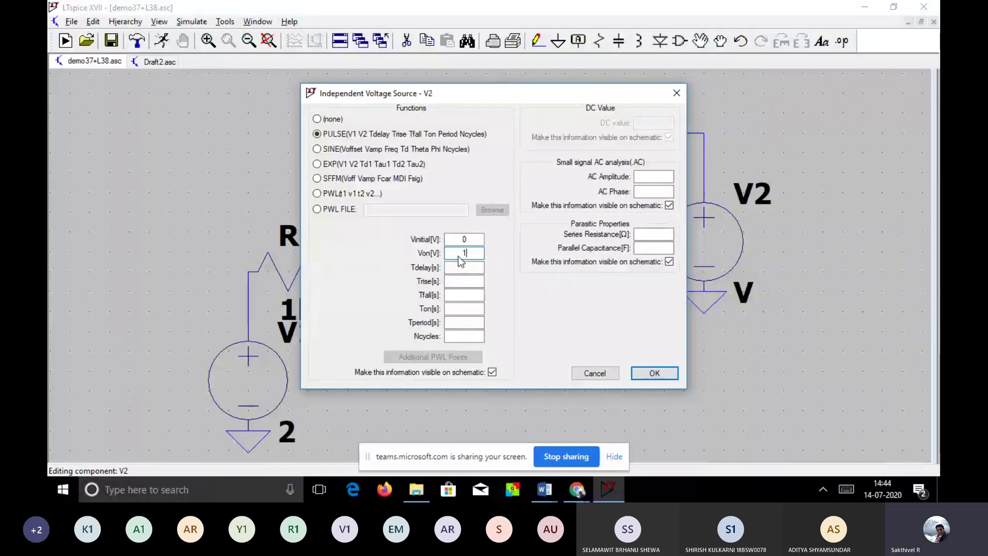
- Complete V2's pulse timing with delay 0, rise time 1, fall time 0, on time 1, period 0 and 0 cycles
click(463, 269)
text(0)
click(459, 282)
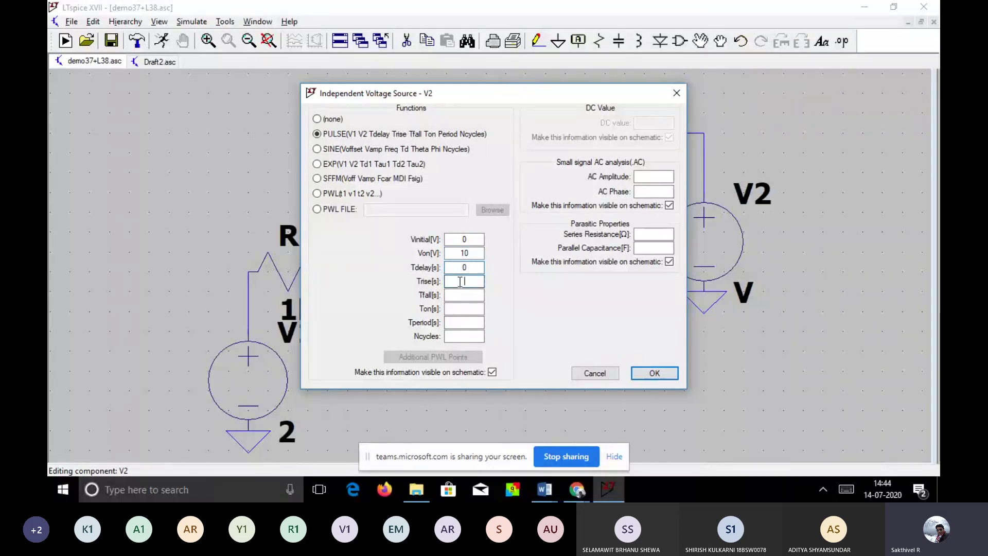
text(1)
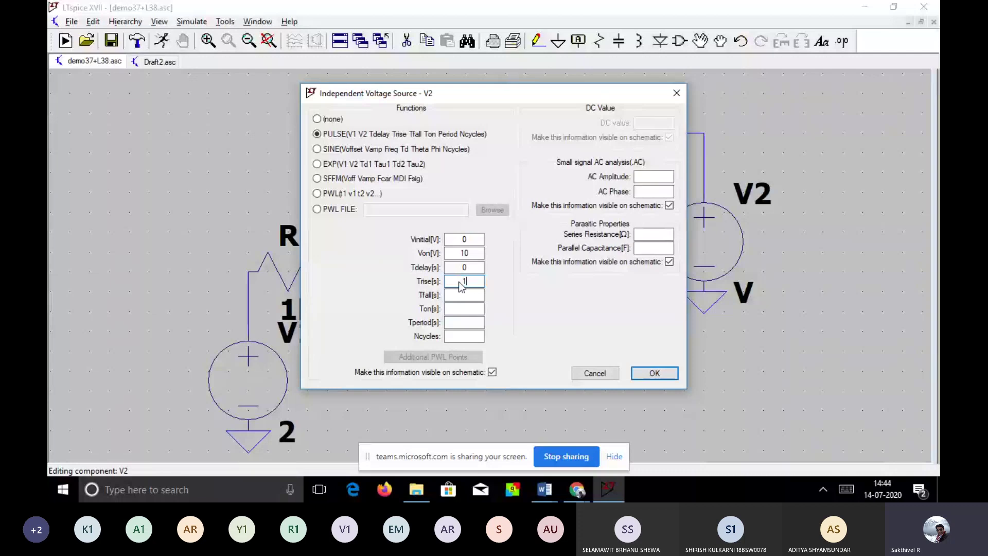
click(465, 296)
text(0)
click(459, 309)
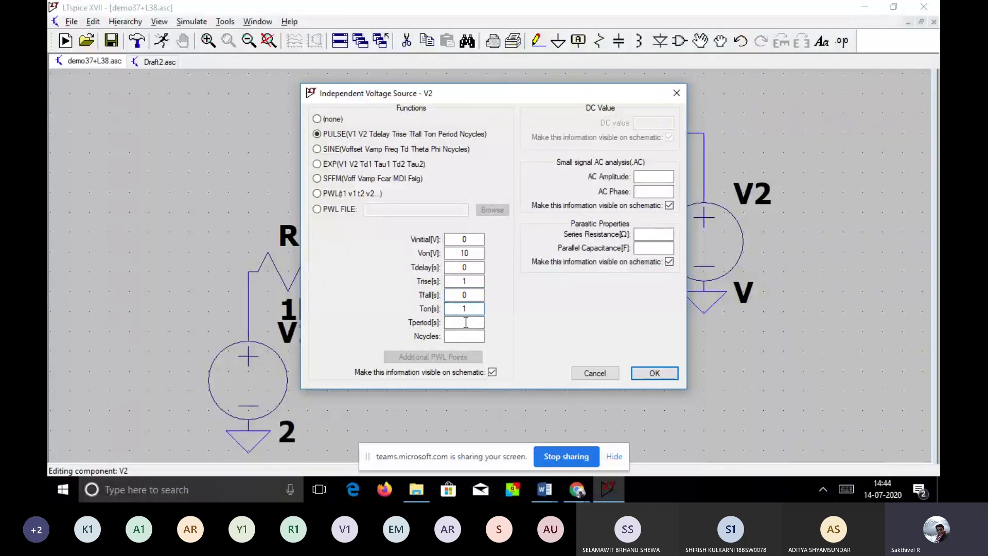
click(463, 323)
text(0)
click(468, 335)
text(0)
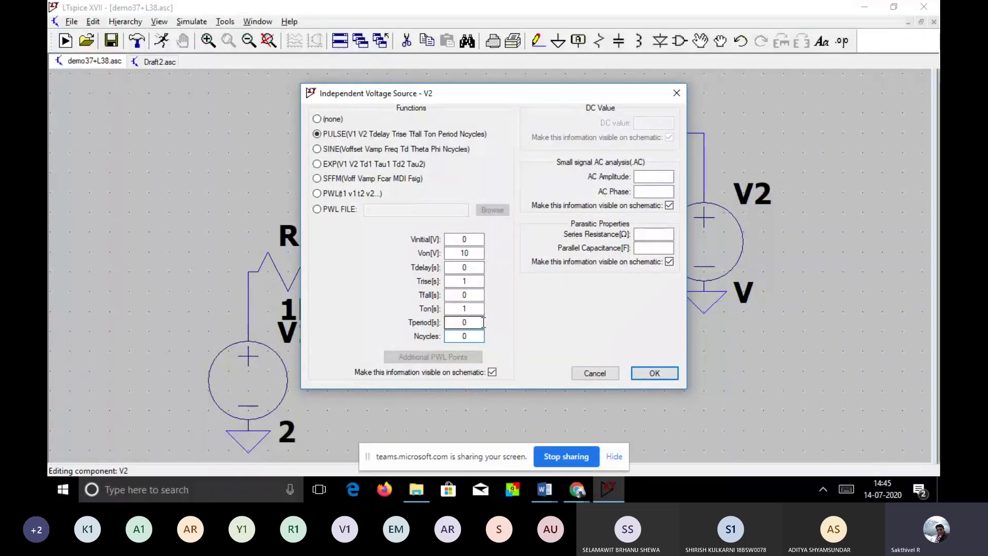
click(652, 371)
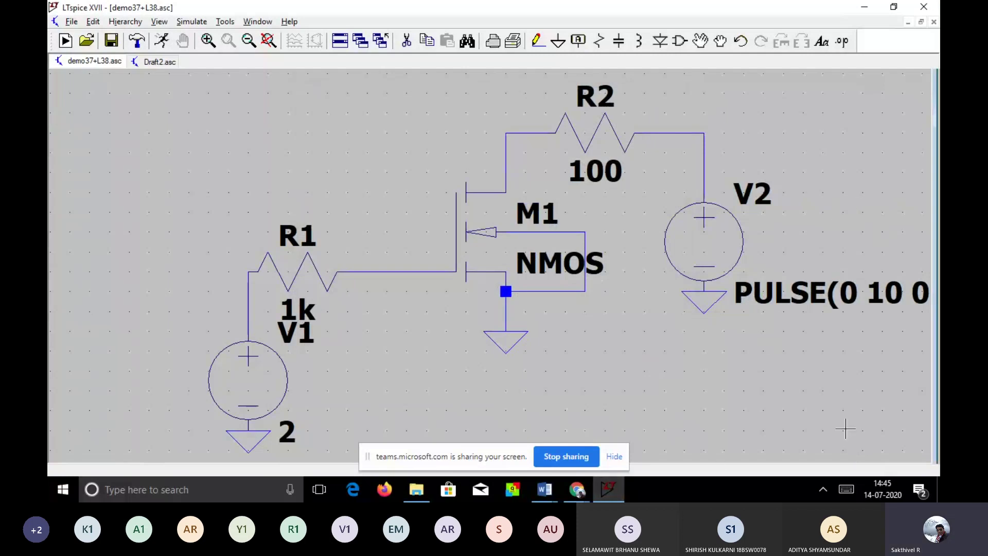
- Place a net label named ds on the wire at the transistor's drain
click(269, 41)
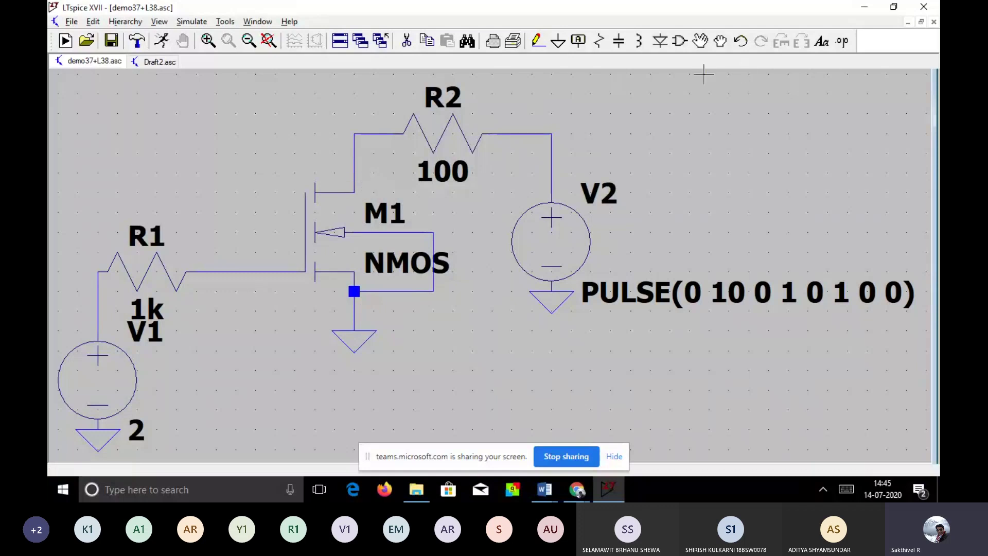
click(578, 43)
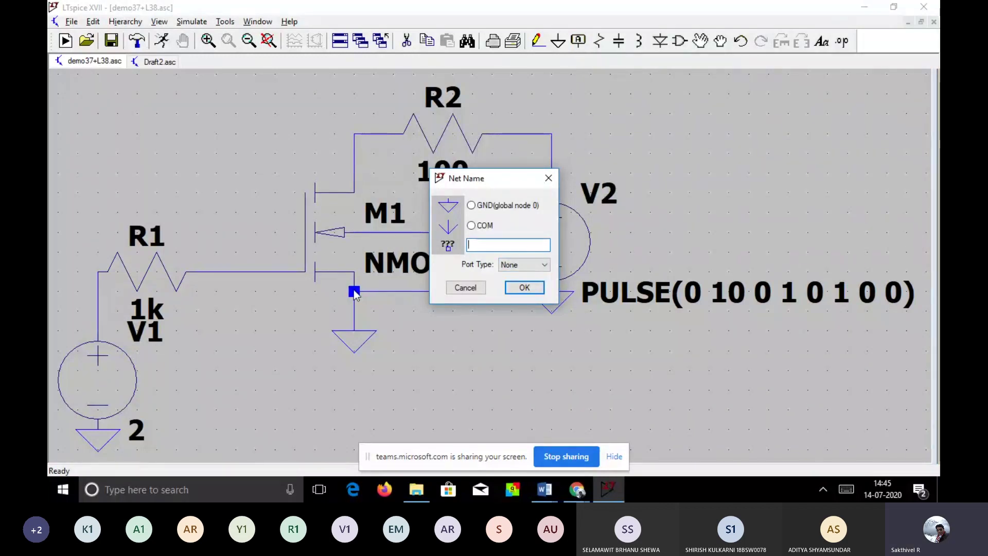
text(dc)
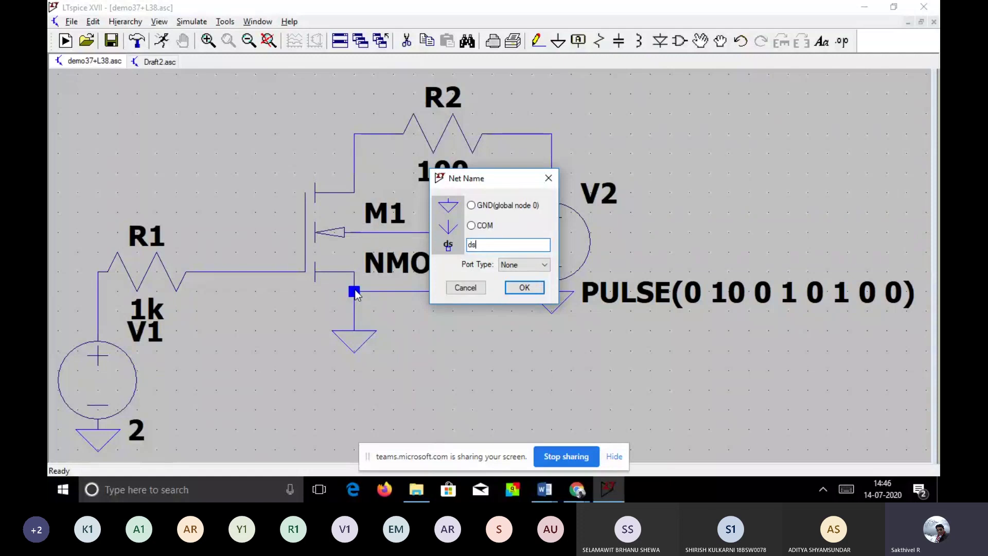
click(524, 287)
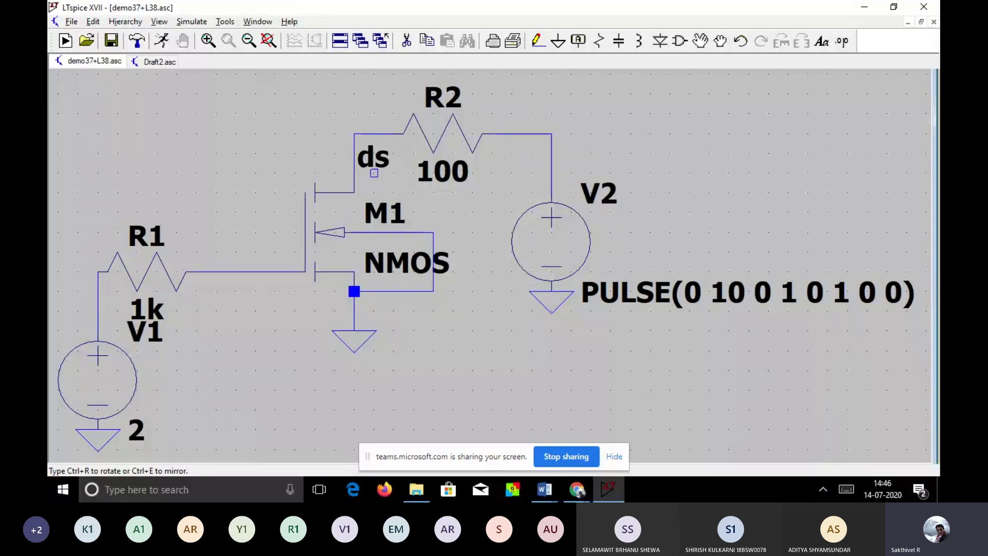
click(354, 173)
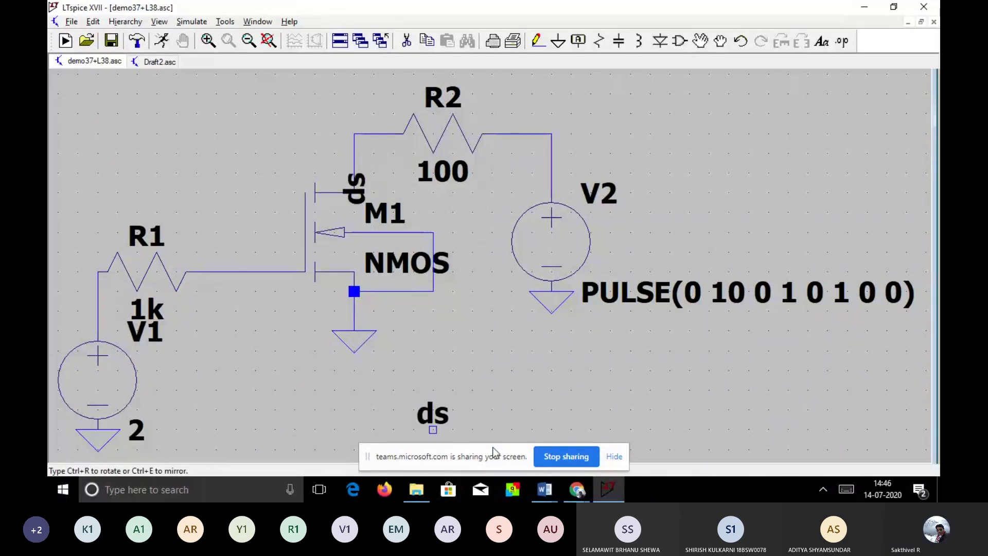
key(Escape)
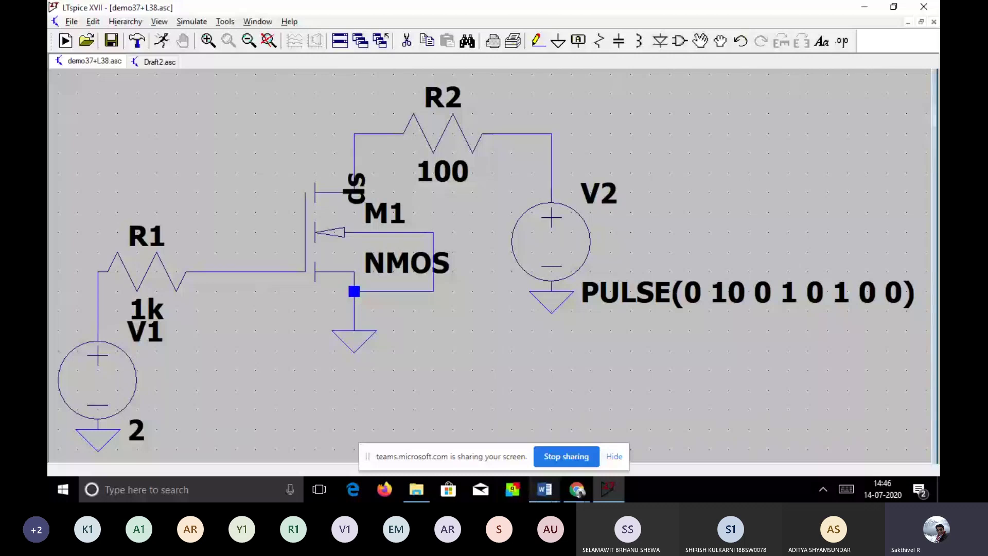
- Switch to Chrome and search Google for "PTM model for nmos" in a new tab
mouse_move(577, 491)
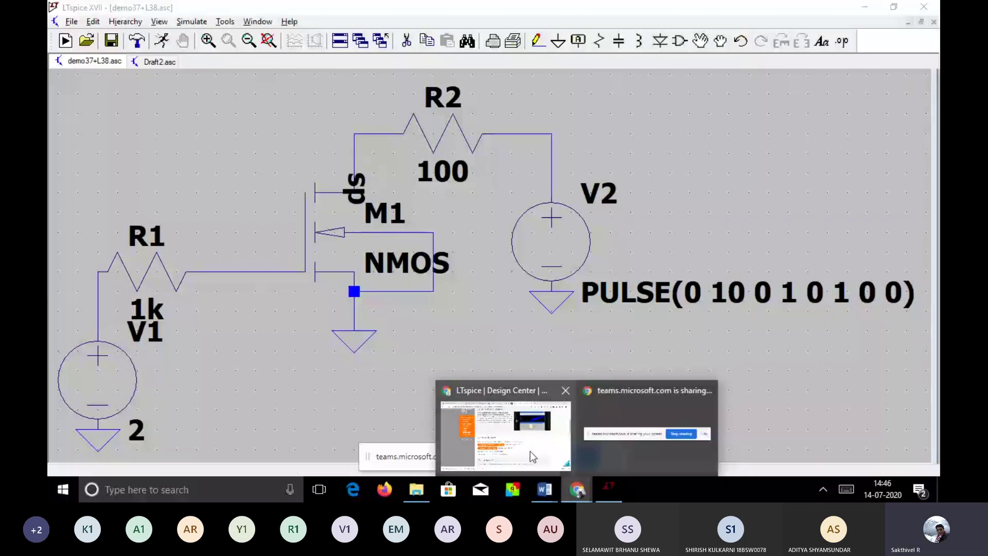
click(530, 452)
click(660, 11)
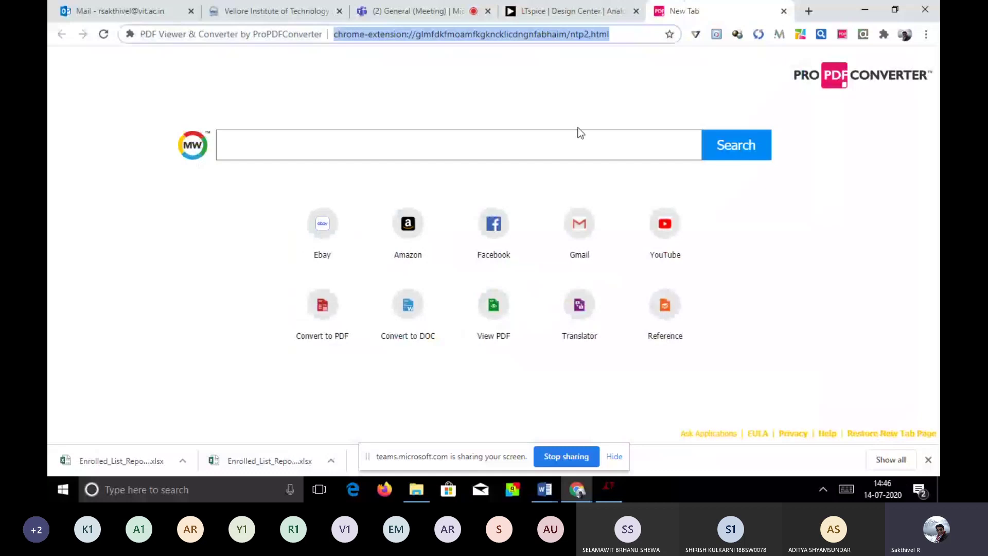
text(goo)
key(Return)
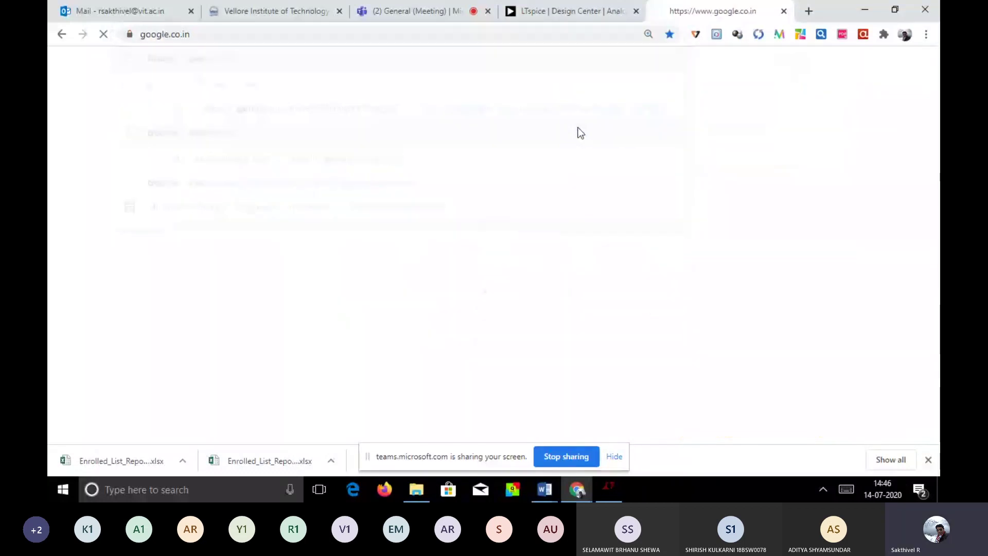
text(P)
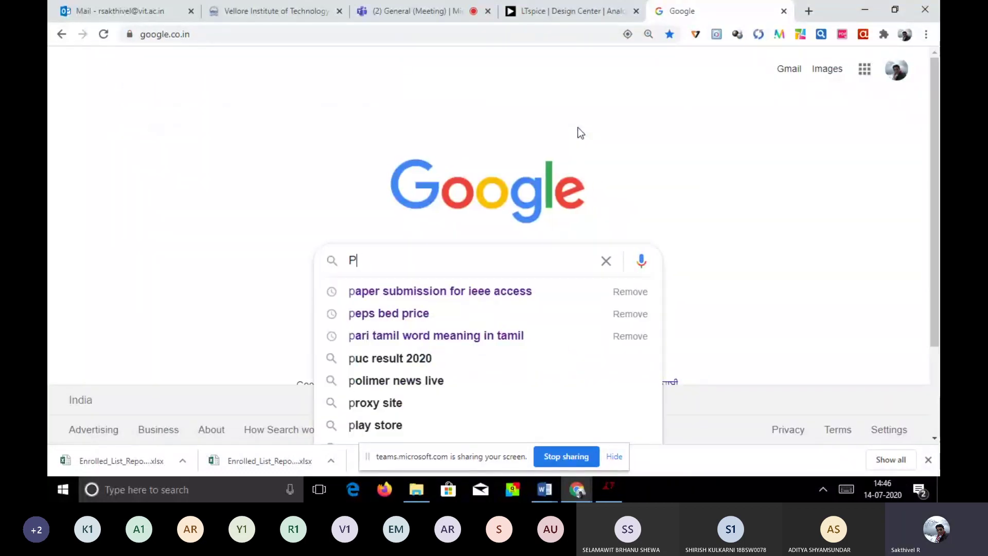
text(TM model for )
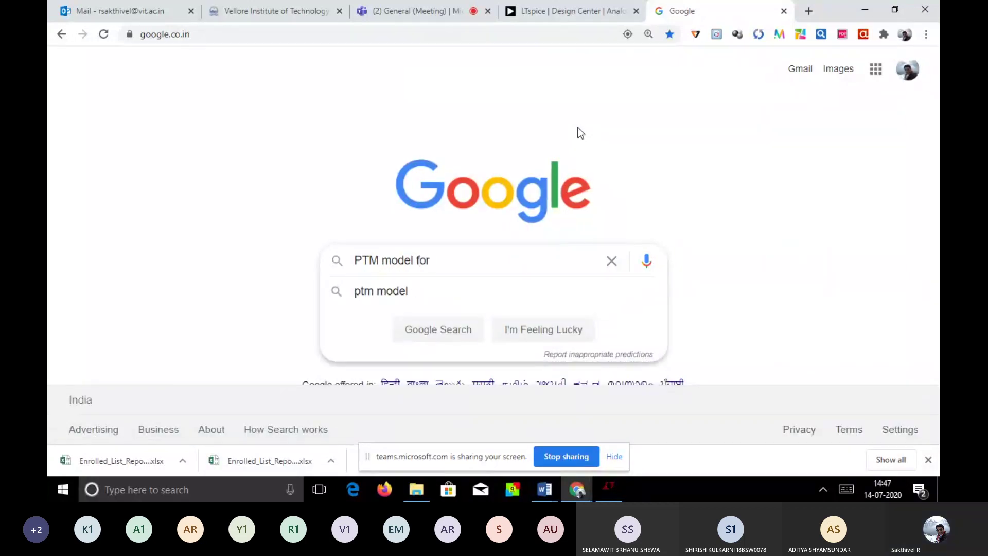
text(nmos)
key(Return)
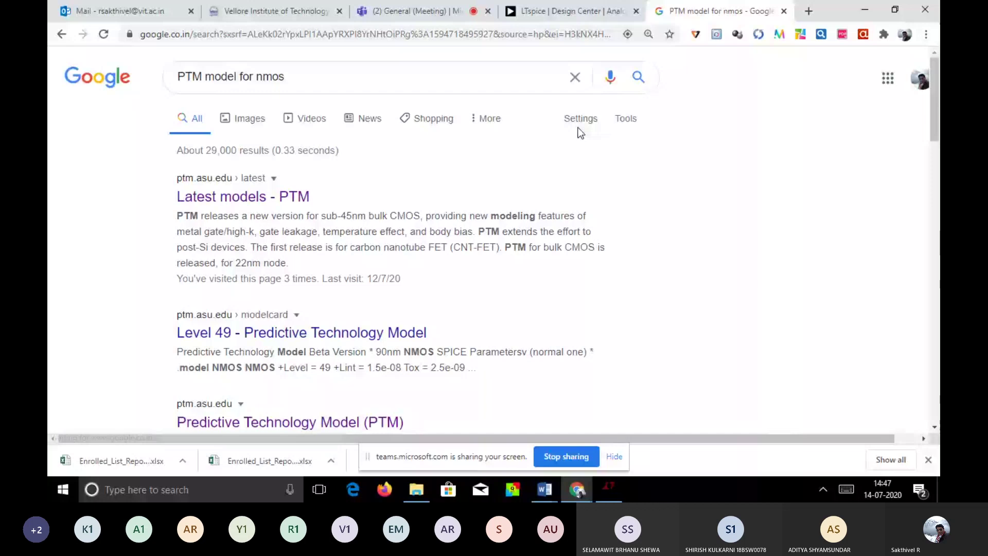
- From the PTM Latest models page, open the V0.0 180nm BSIM3 model card for bulk CMOS
click(208, 200)
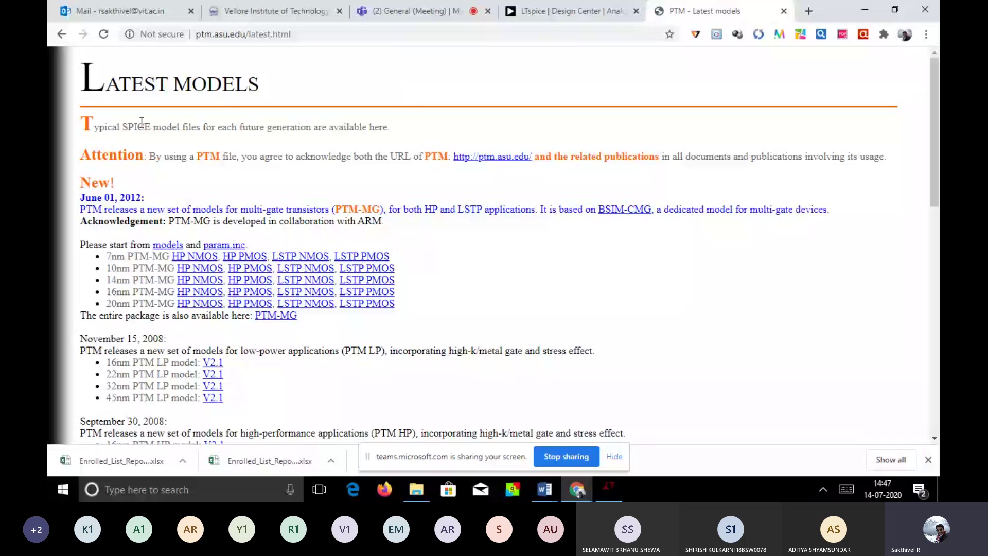
scroll(180, 195, down, 4)
scroll(183, 196, down, 8)
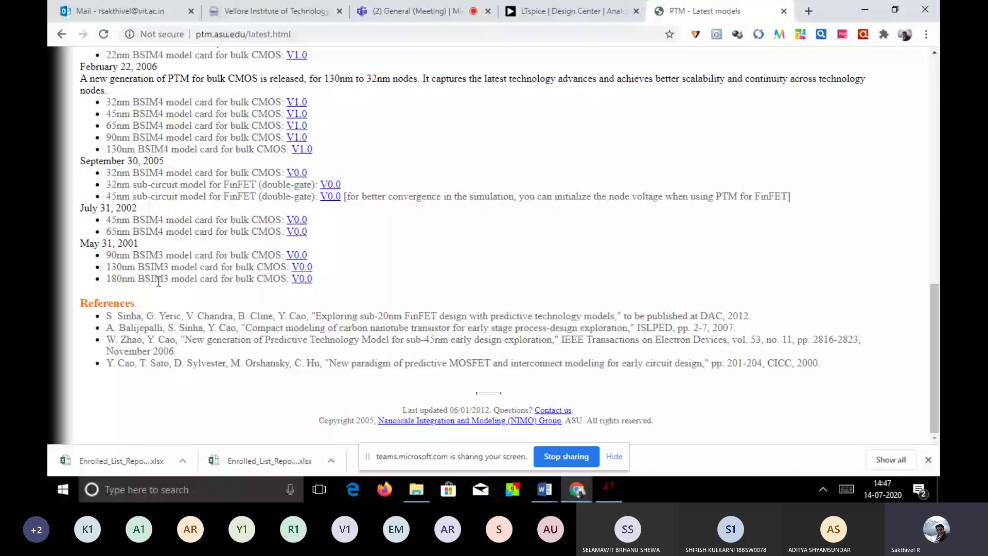
click(301, 280)
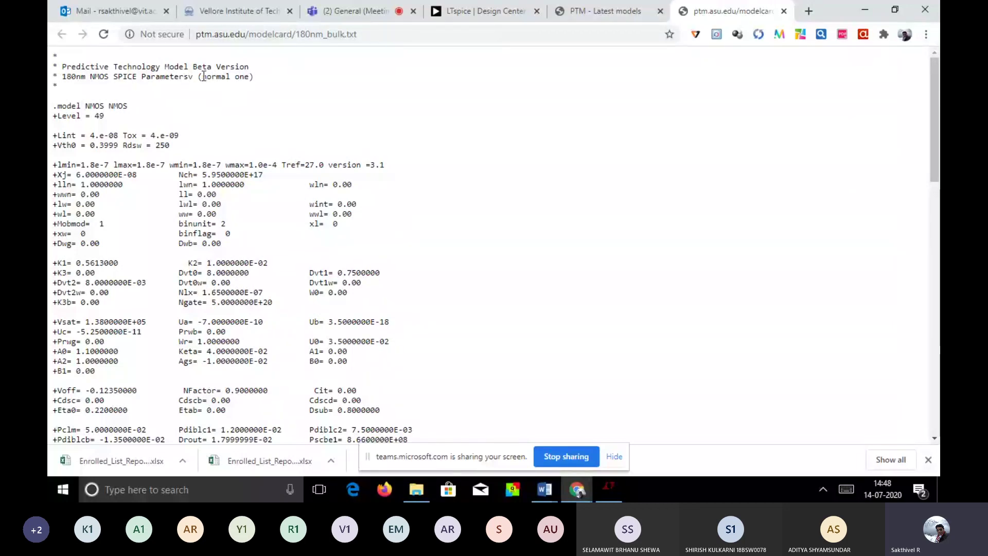
- Copy the complete 180nm NMOS model text, from the .model NMOS NMOS line through the Vfbcv parameter
drag(203, 76, 251, 77)
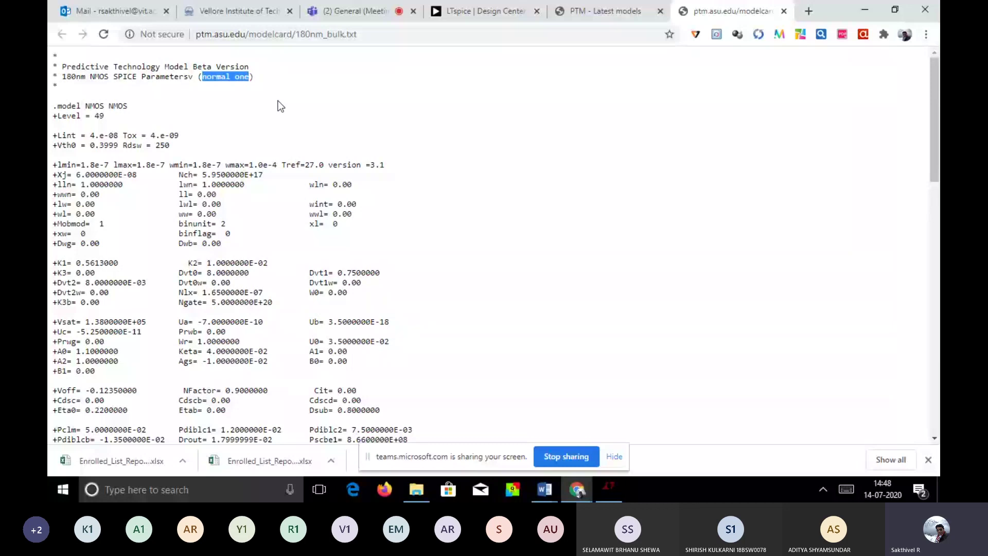
click(371, 80)
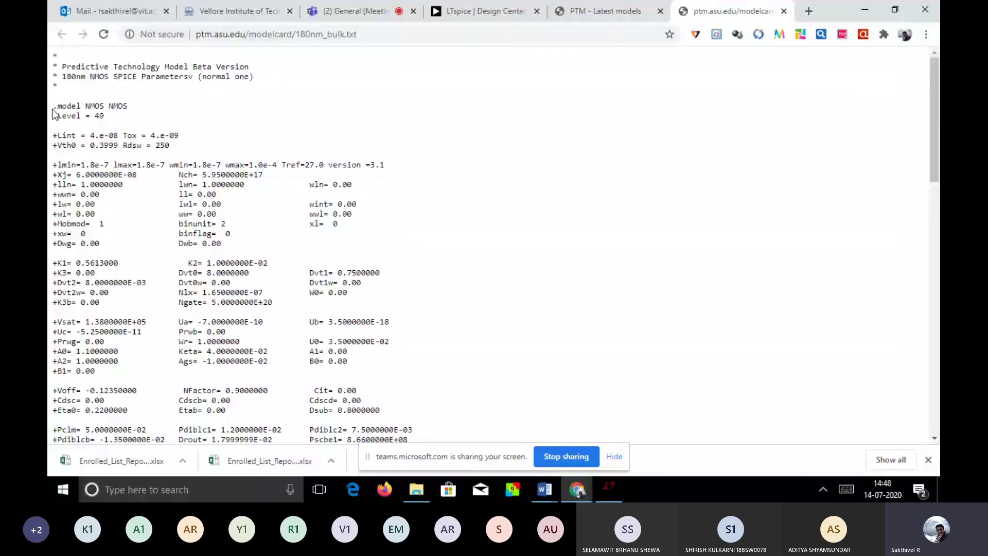
drag(52, 108, 116, 113)
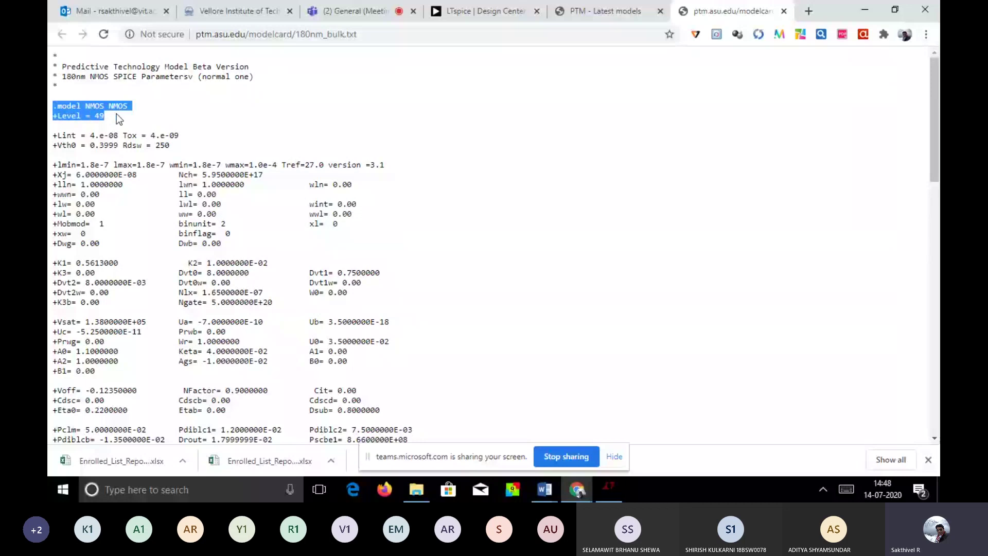
click(202, 116)
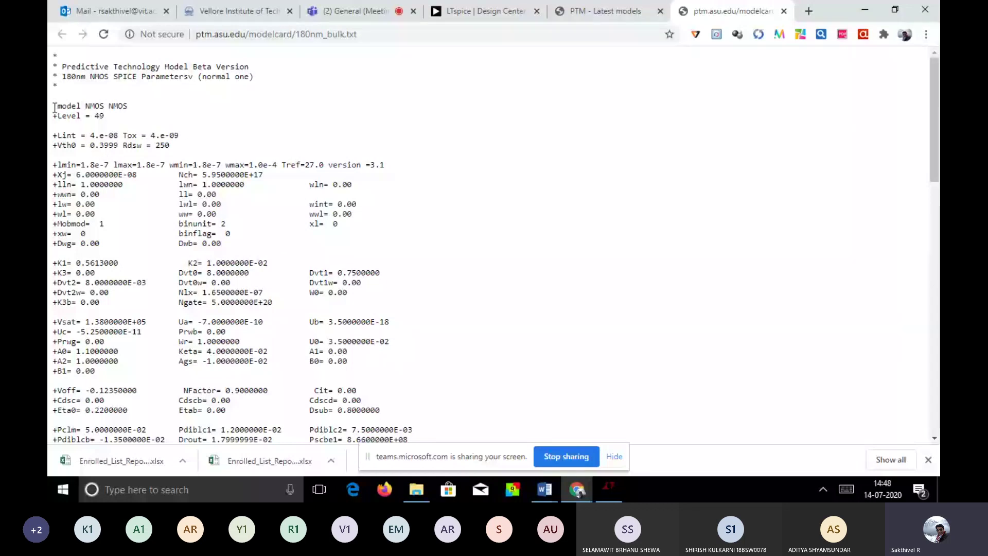
drag(54, 108, 351, 339)
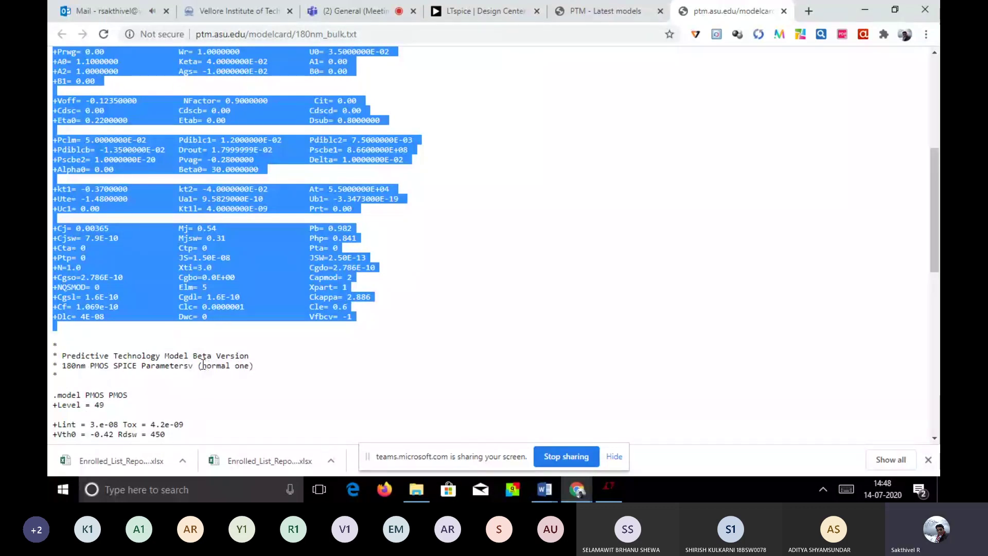
scroll(206, 365, down, 2)
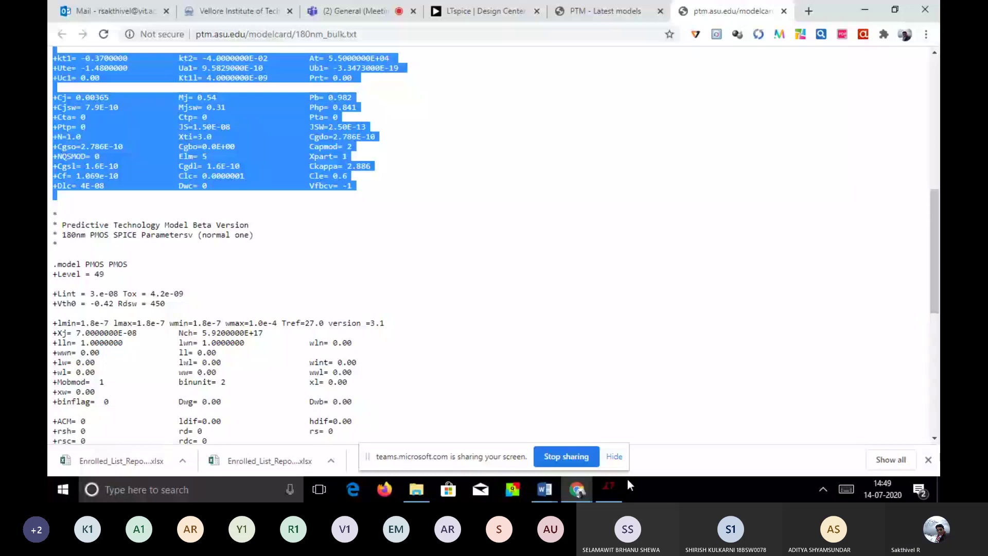
- Switch to LTspice and place the copied NMOS model card as a SPICE directive below V2's PULSE text
click(605, 489)
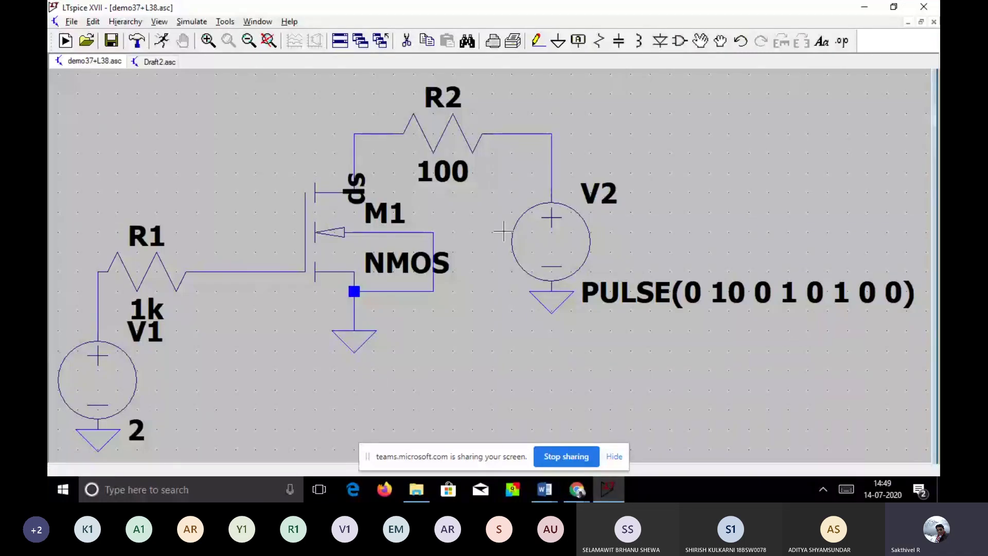
click(843, 43)
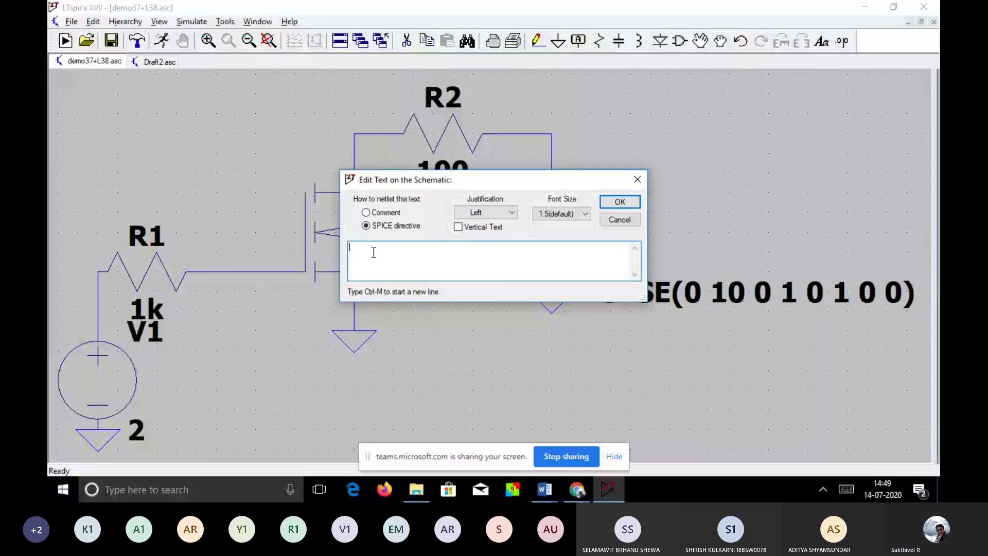
key(ctrl+v)
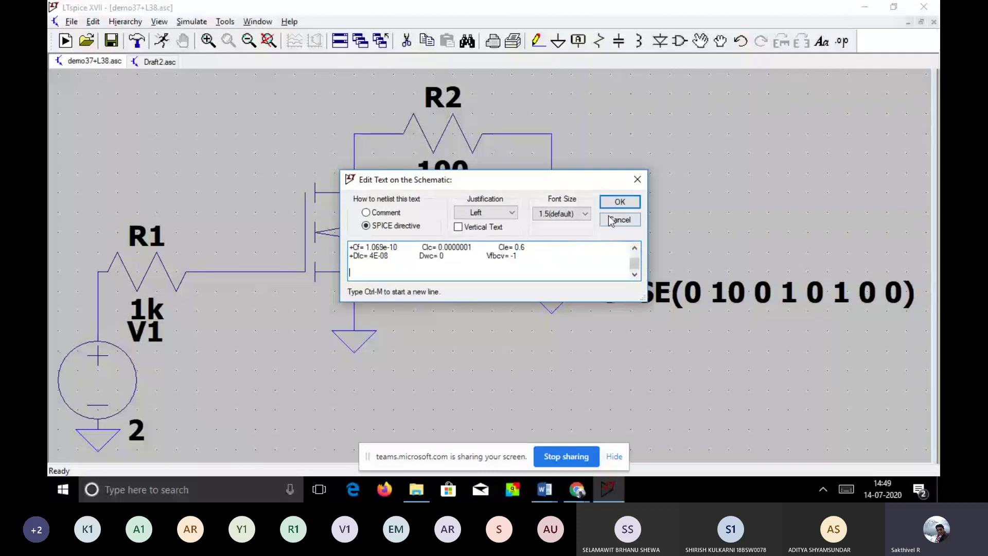
click(620, 203)
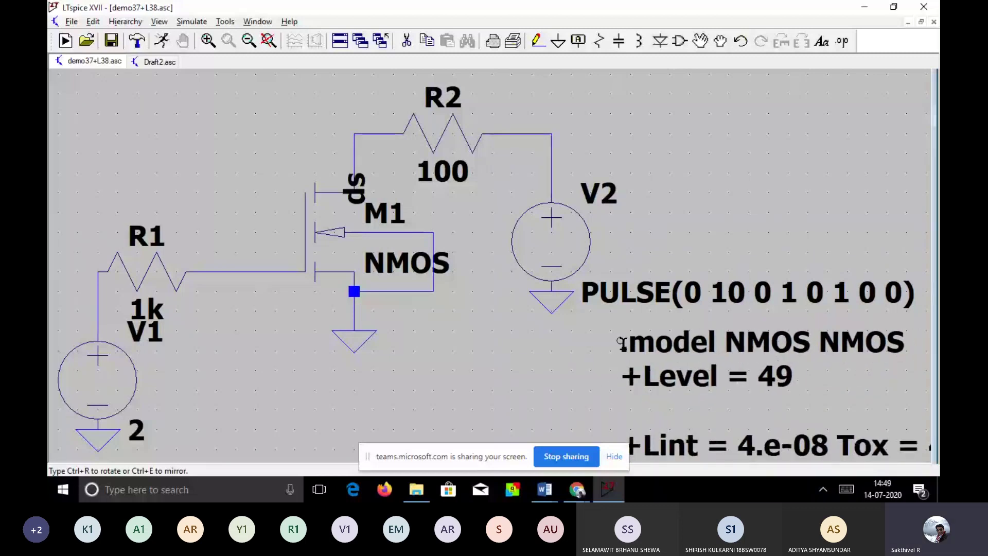
click(621, 343)
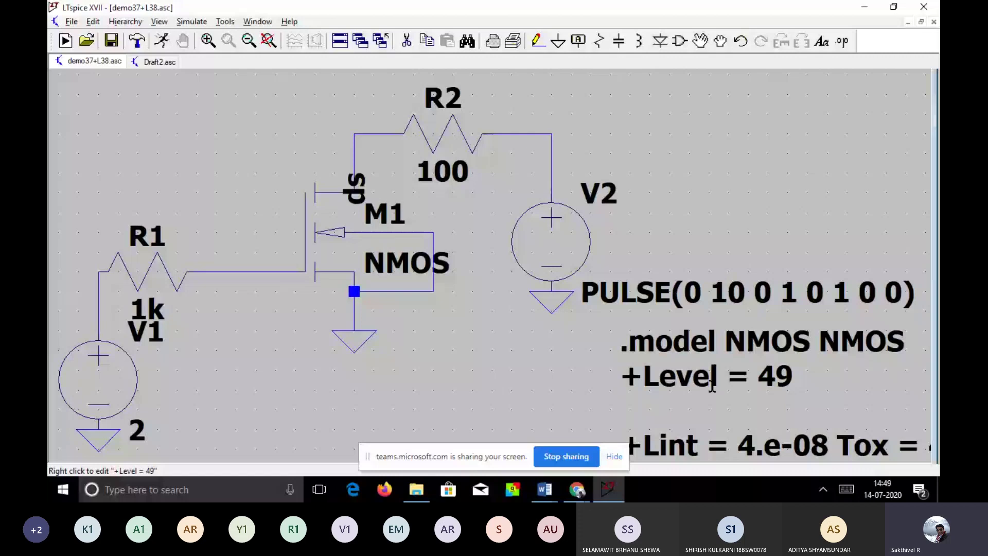
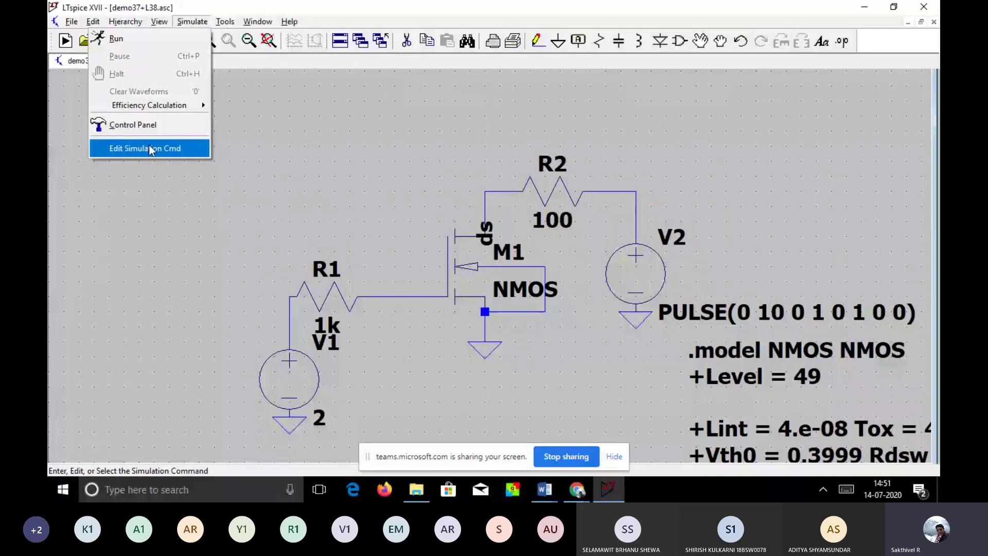
- Look through the available analysis types, then set up a transient analysis with stop time 1 and place its directive below the transistor
click(126, 150)
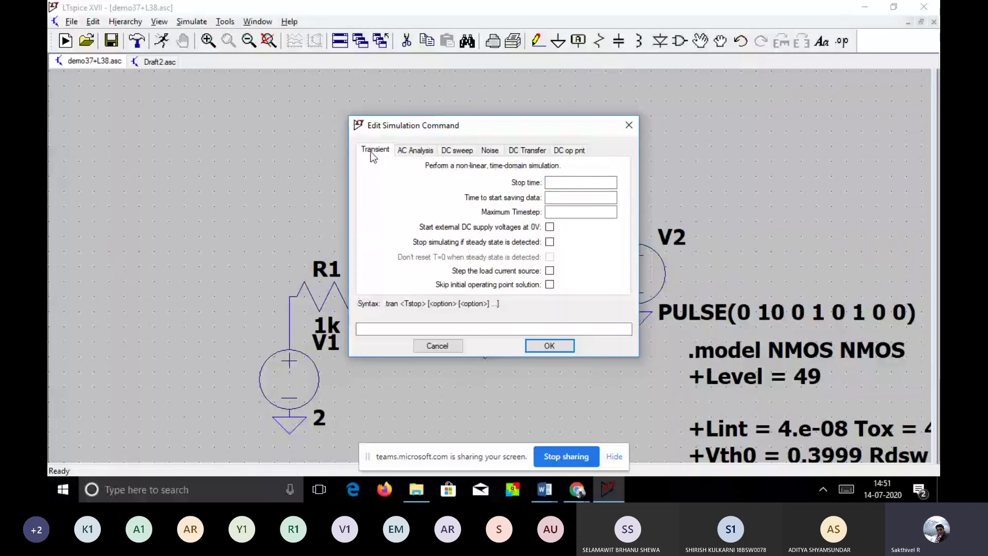
click(415, 150)
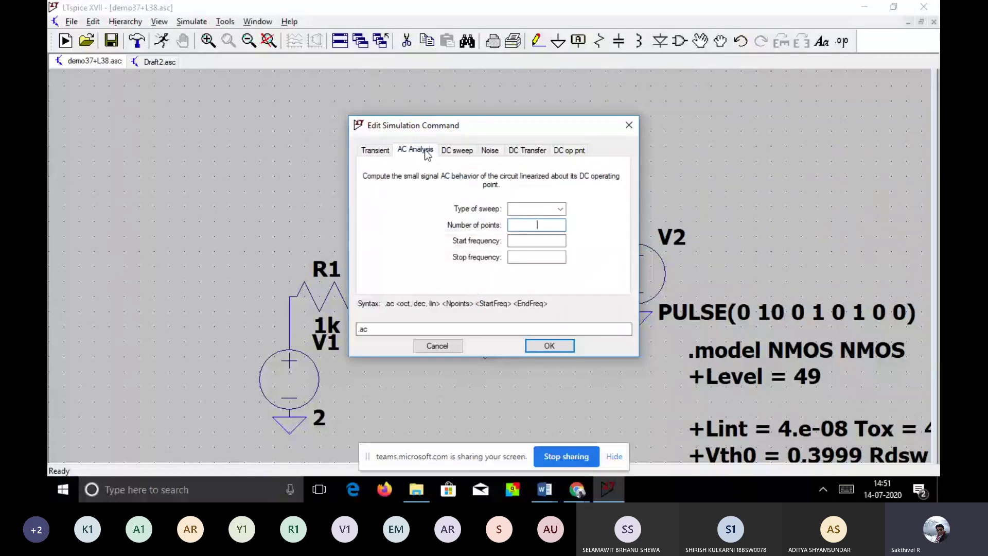
click(469, 151)
click(489, 152)
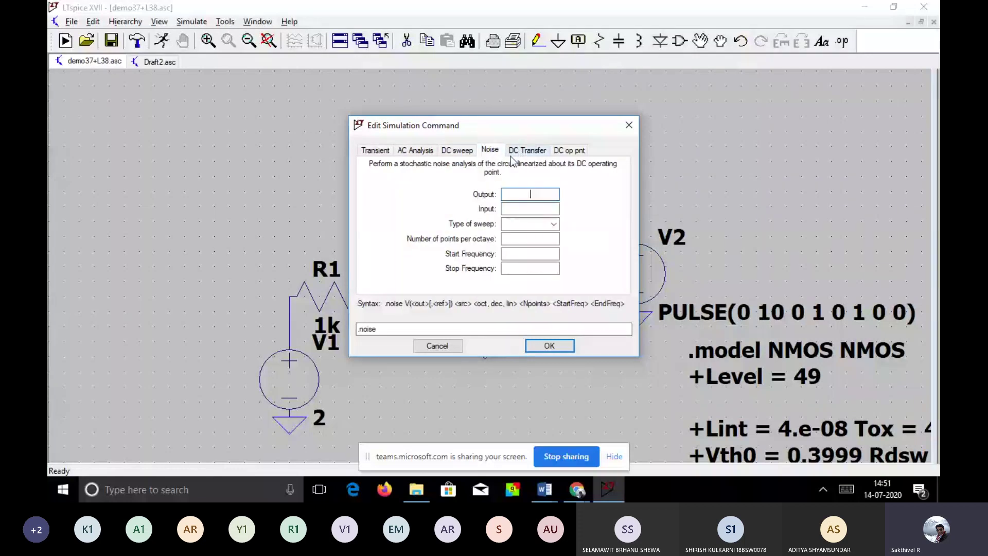
click(527, 150)
click(566, 149)
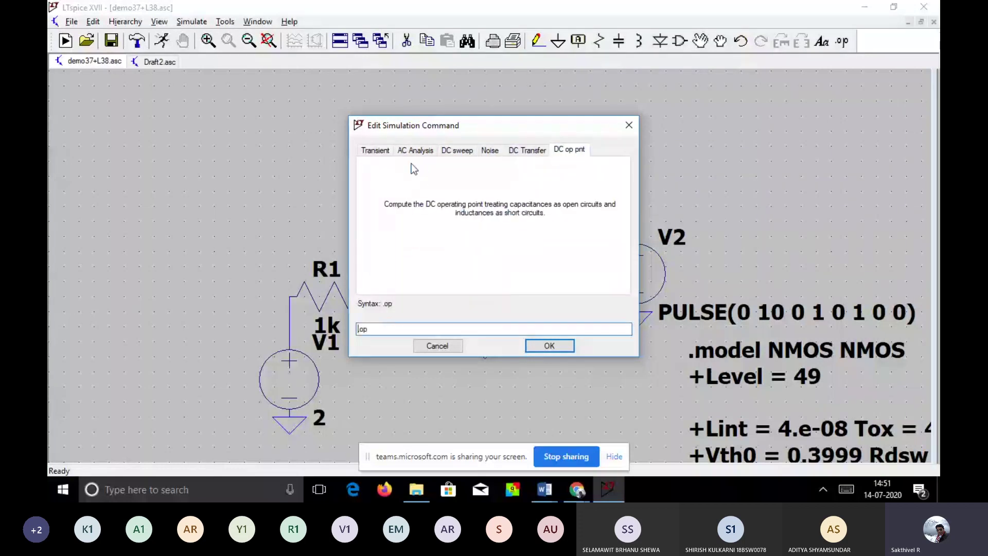
click(375, 150)
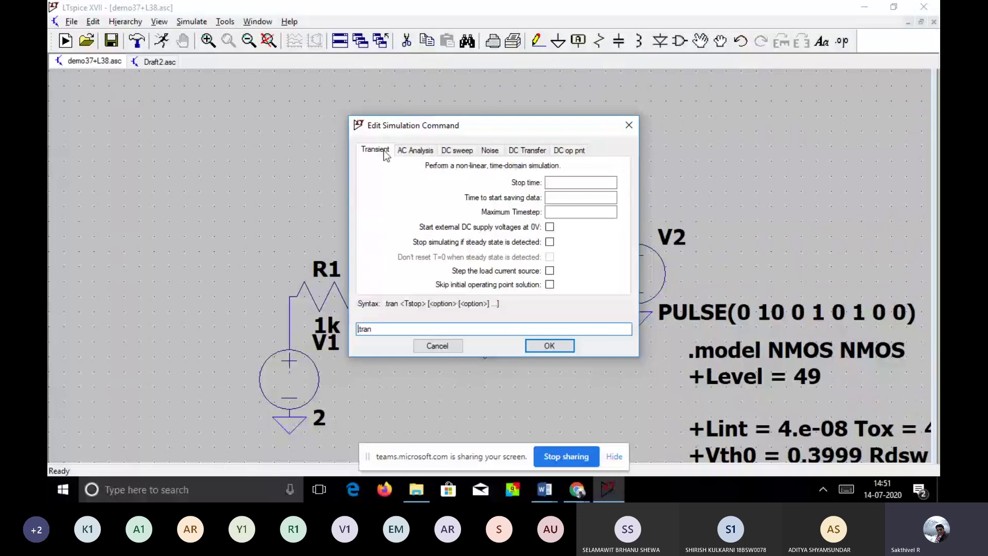
click(554, 181)
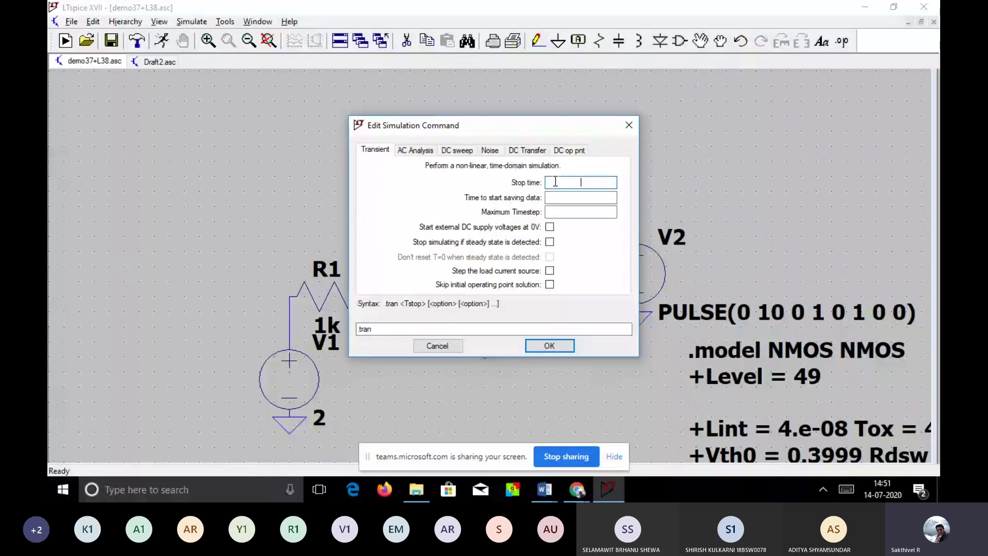
text(1)
click(548, 345)
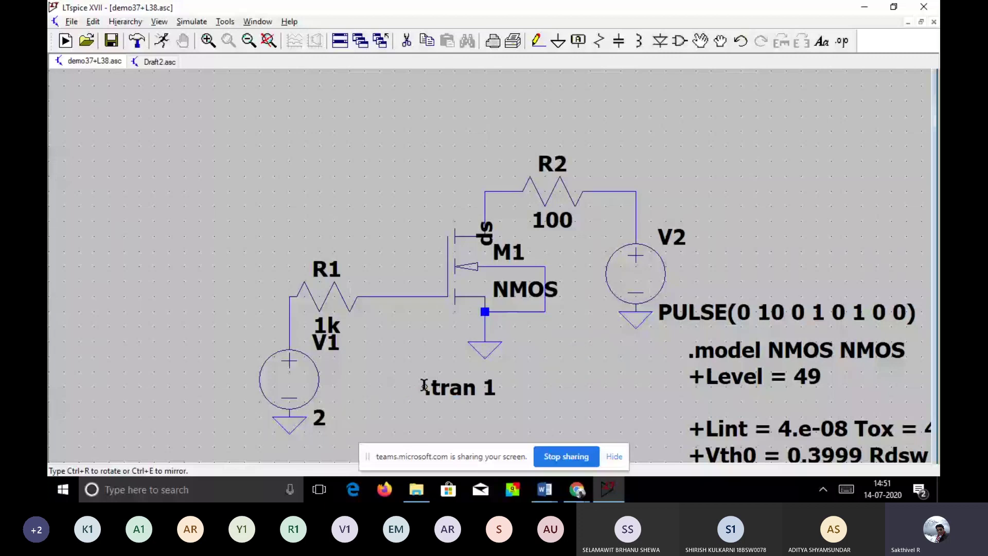
click(431, 394)
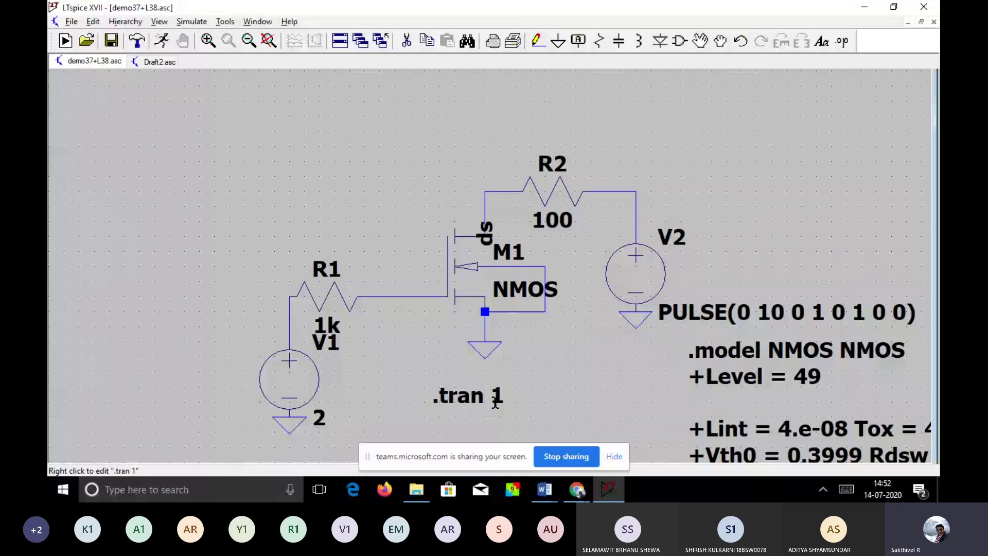
- Run the simulation, dismiss the error log, and plot M1's drain current, the V1–R1 node voltage and R1's current
click(161, 42)
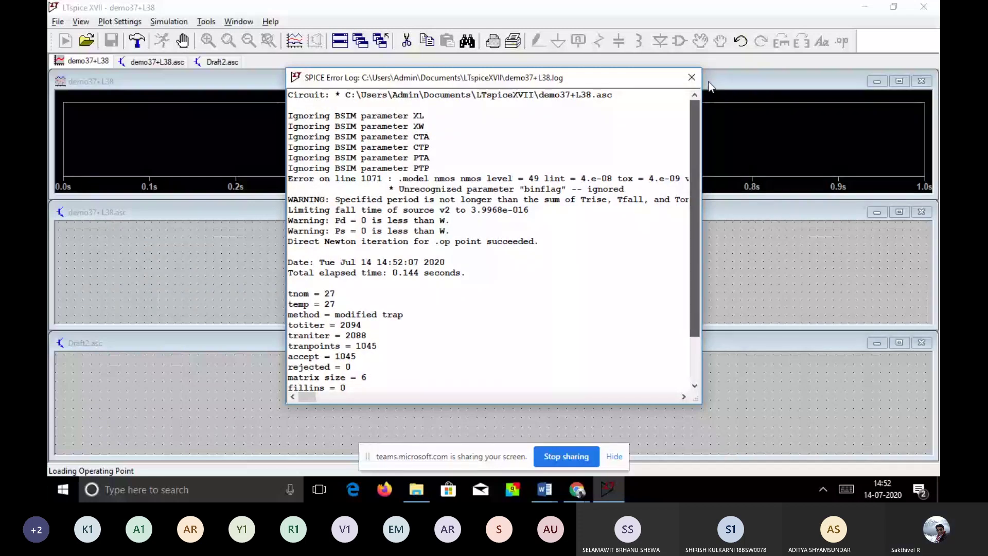
click(691, 77)
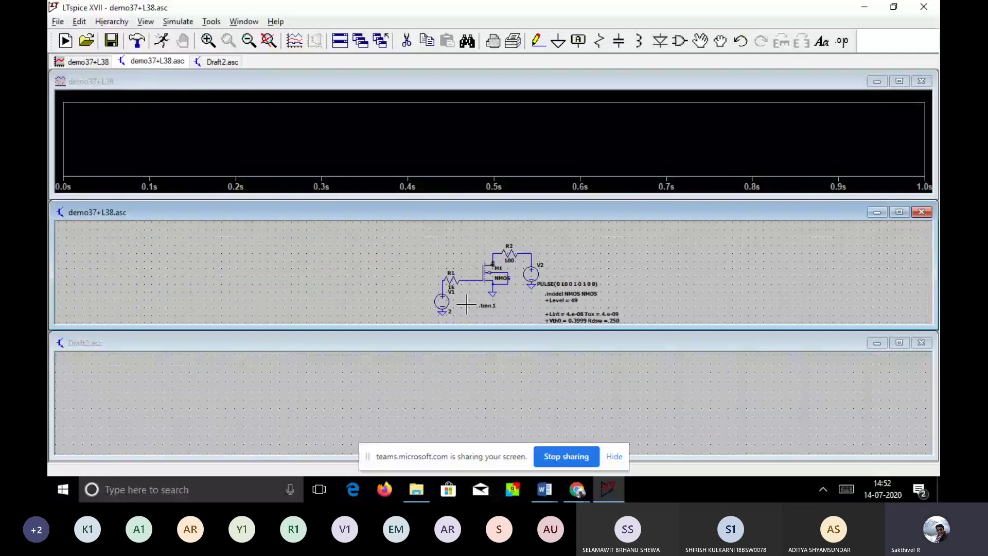
click(495, 256)
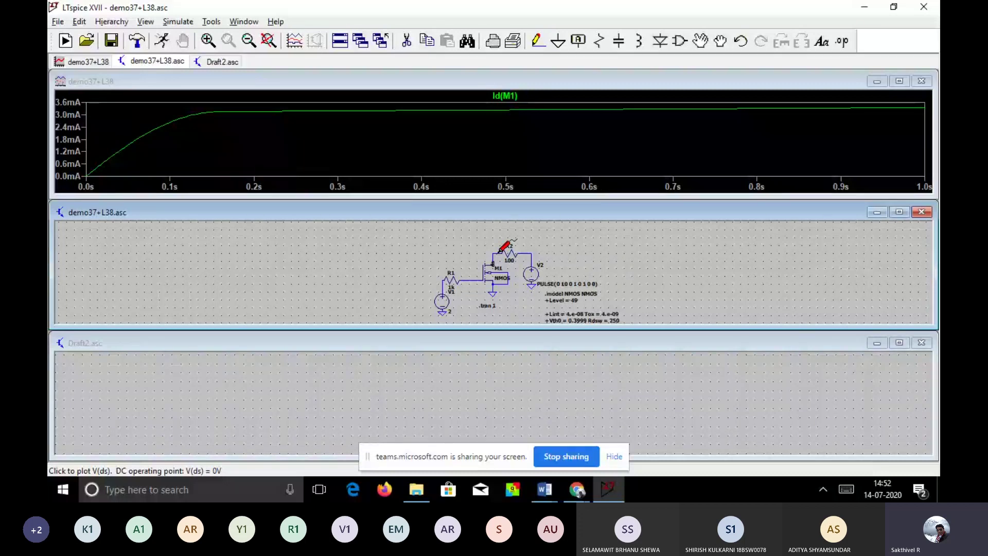
click(446, 277)
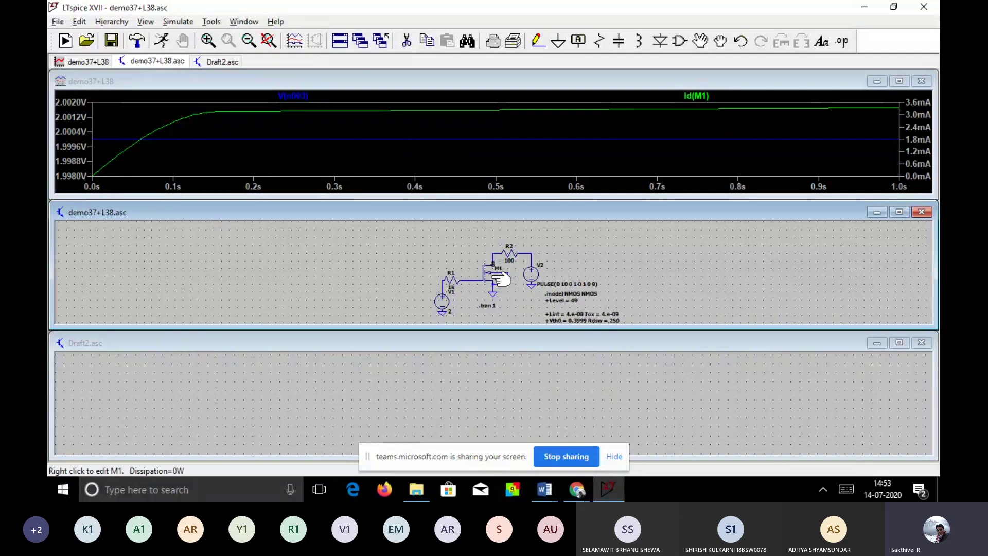
click(458, 276)
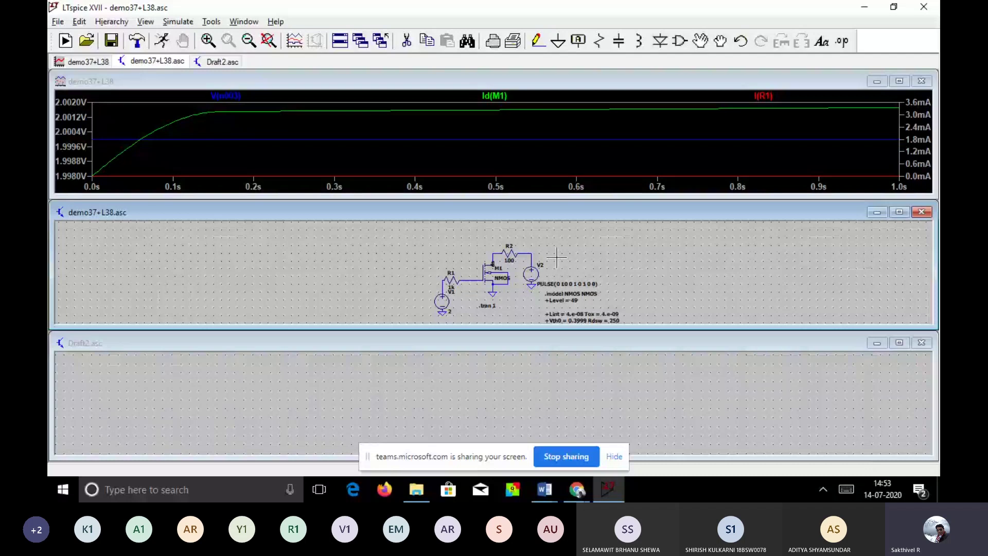
- Close the waveform window and maximize the demo37+L38 schematic
click(924, 87)
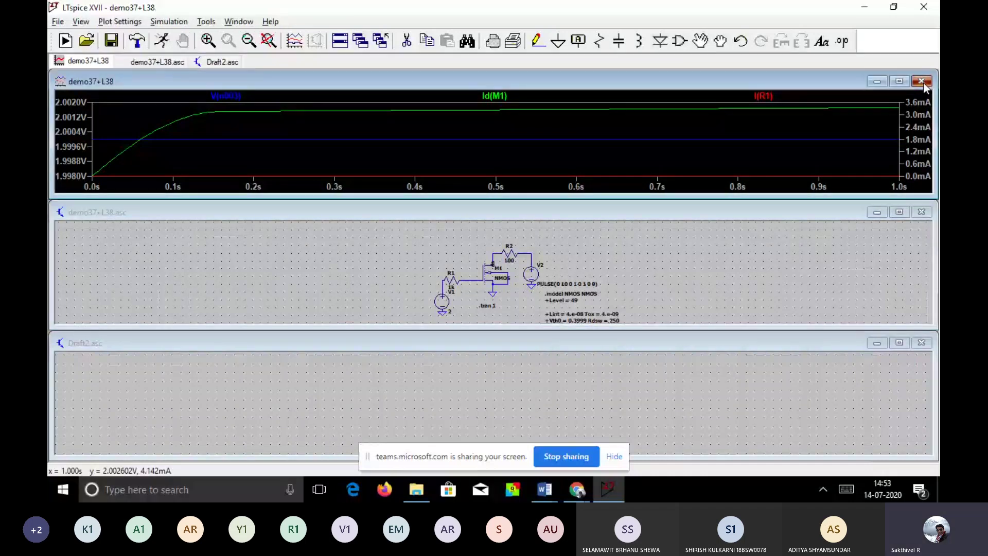
click(922, 82)
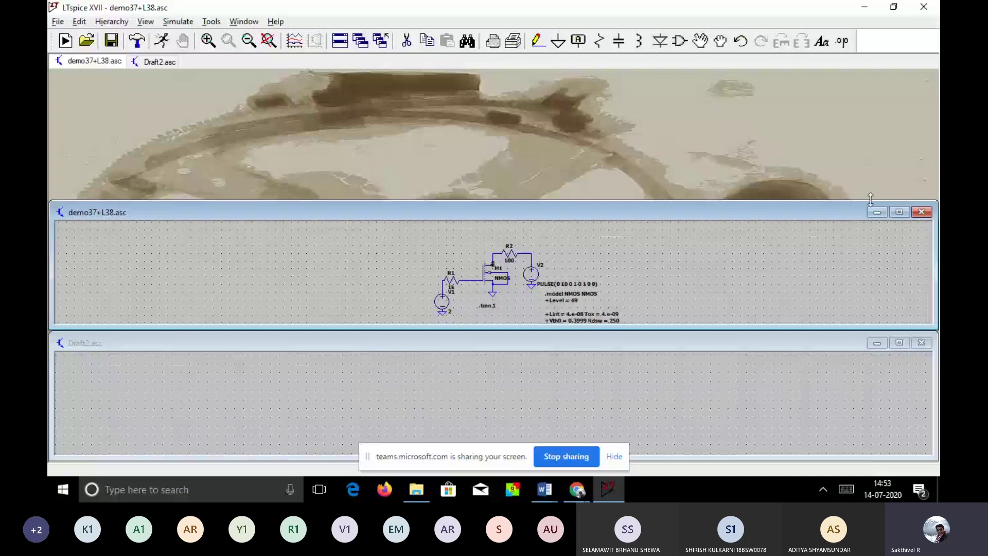
click(899, 212)
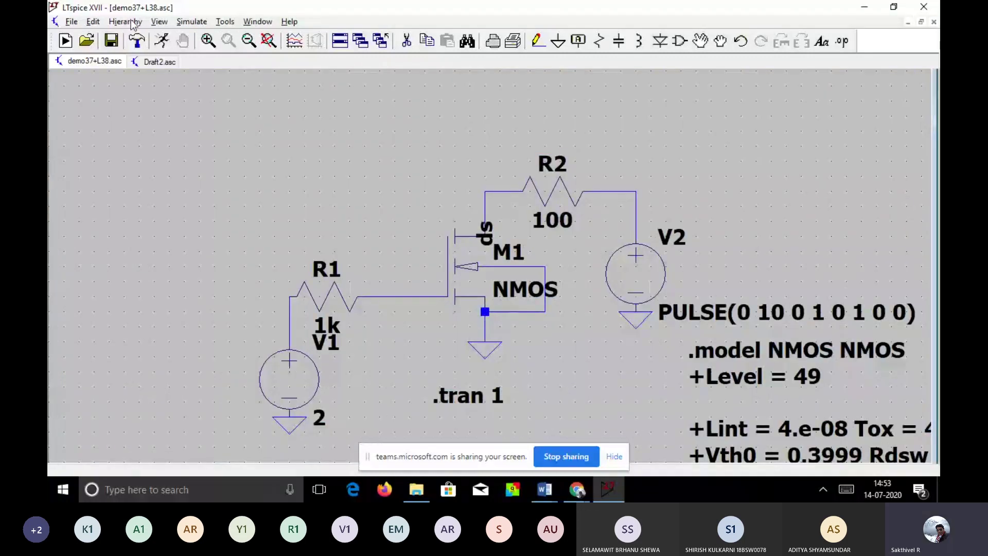
- Run the transient simulation again, dismiss the error log, and plot only M1's drain current
click(159, 45)
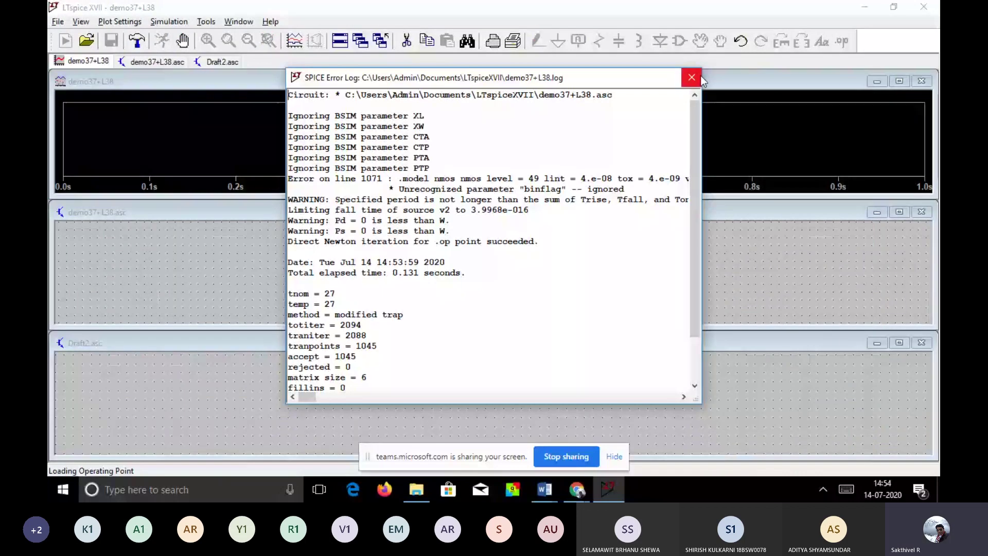
click(691, 78)
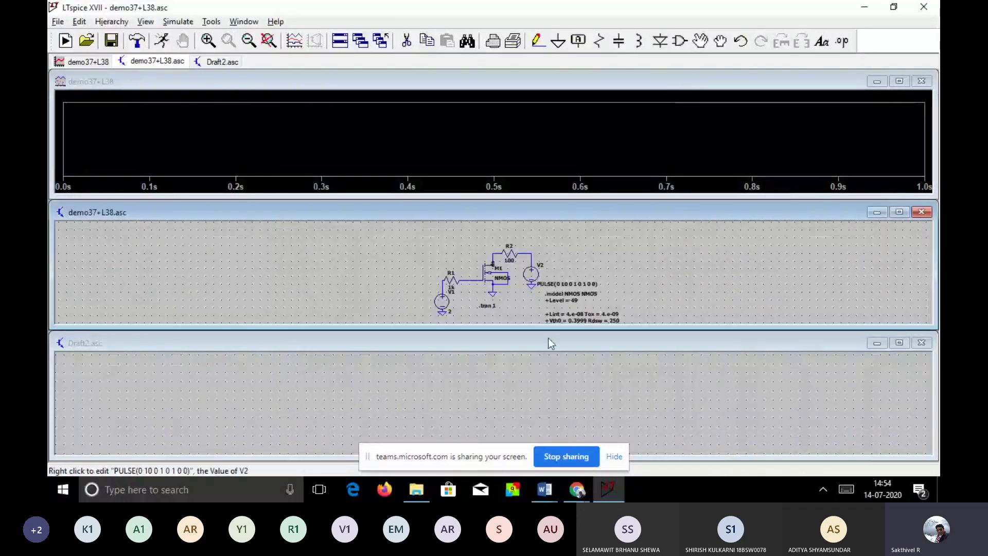
click(501, 251)
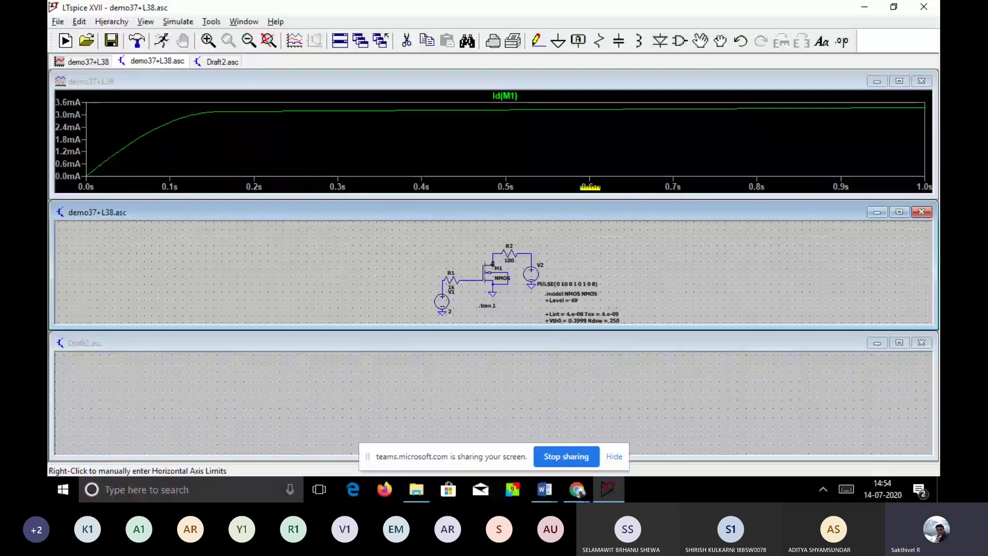
- Change the quantity plotted on the waveform's horizontal axis to V(ds)
right_click(589, 188)
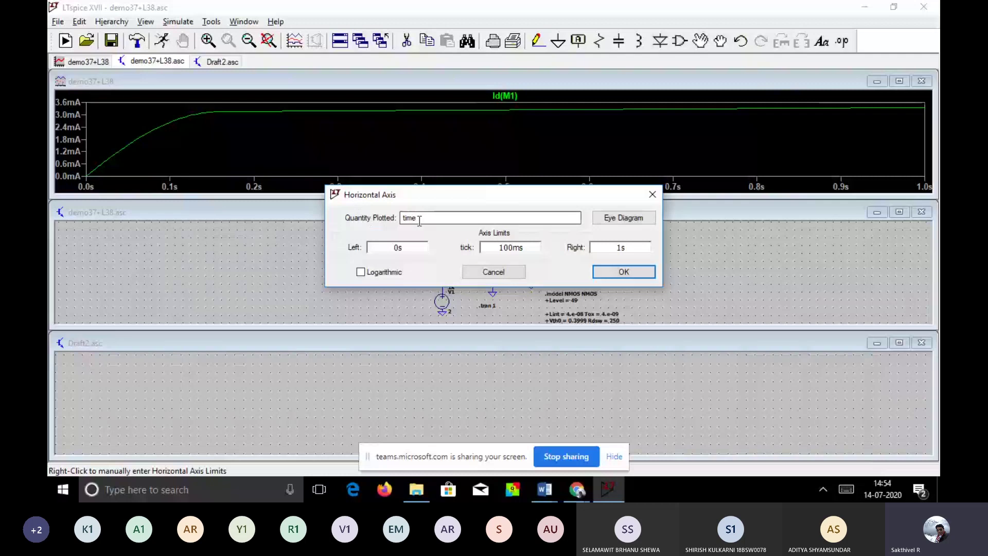
drag(420, 221, 402, 220)
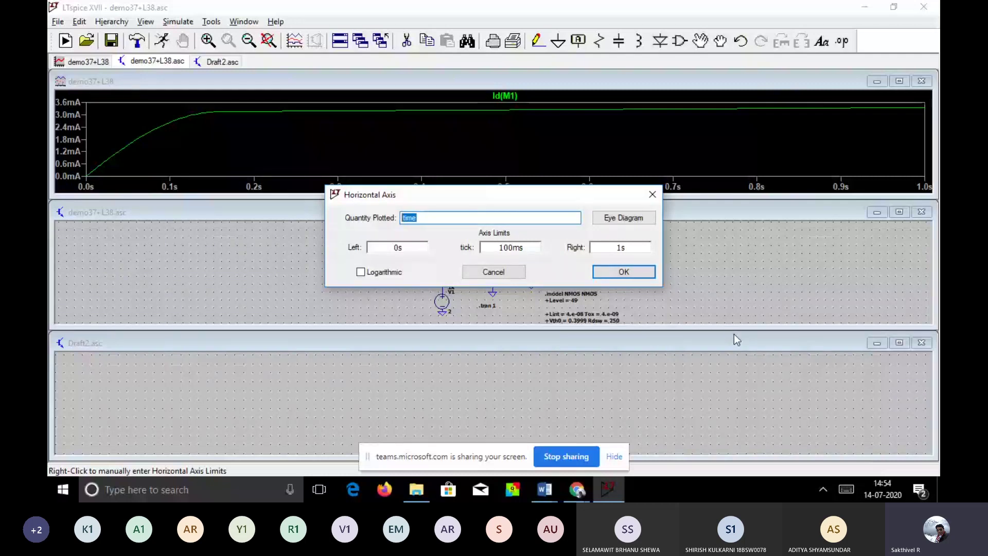
text(v)
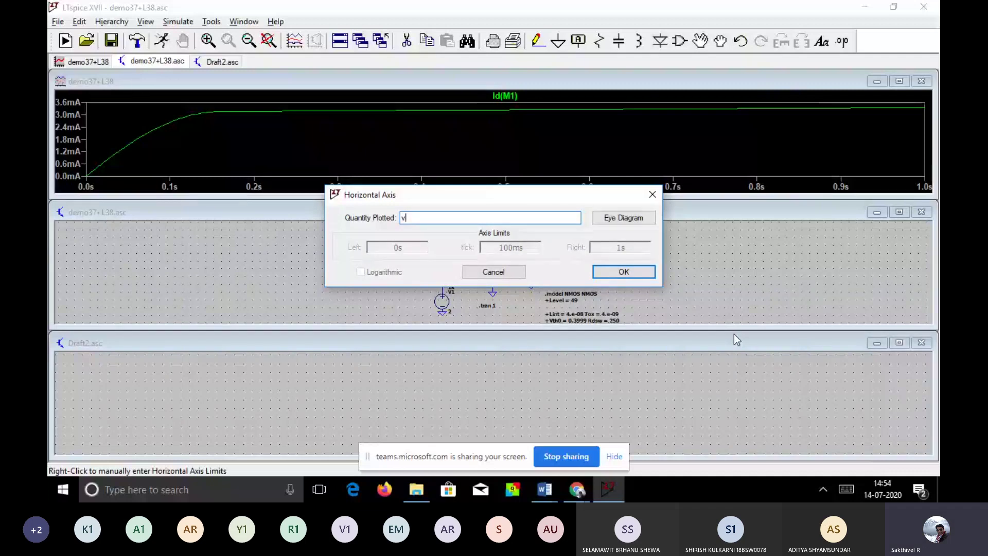
key(BackSpace)
text(V(ds)
click(621, 275)
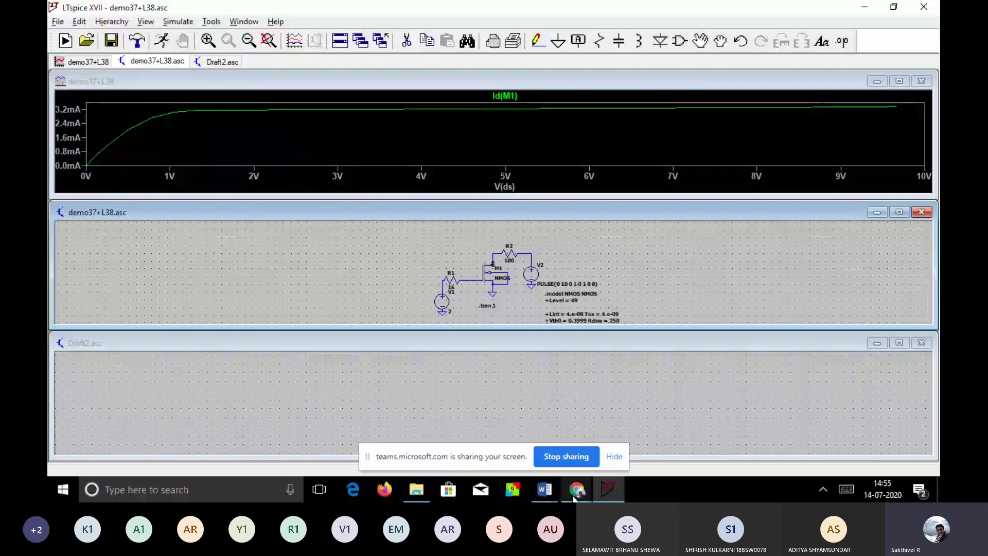
- Switch to Chrome and bring up the Teams meeting to check the meeting chat
click(576, 491)
mouse_move(535, 433)
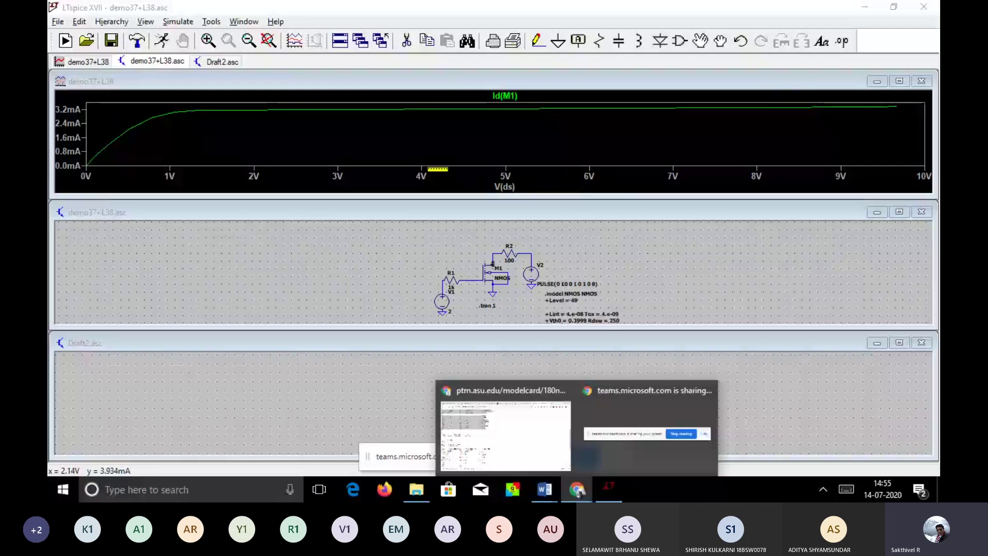
click(579, 492)
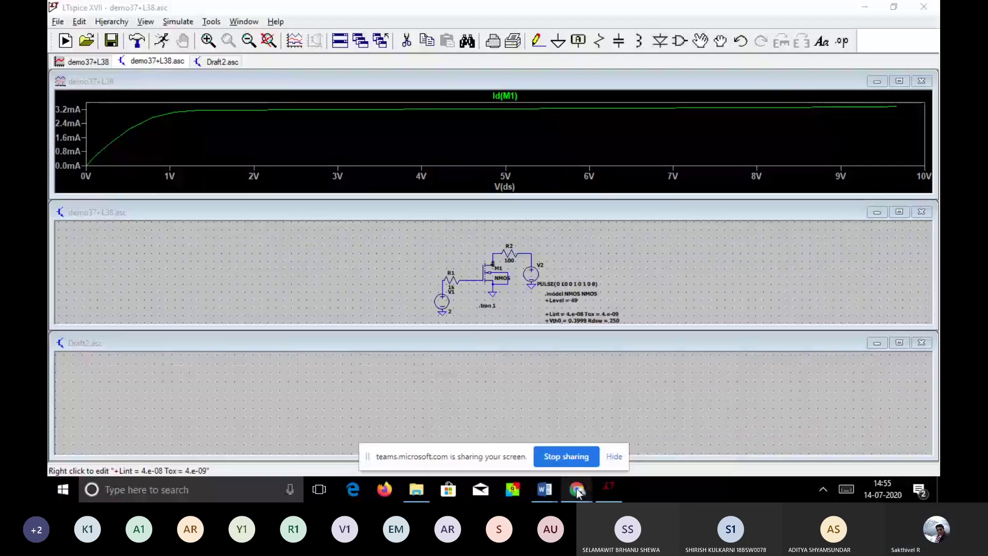
click(580, 492)
click(550, 451)
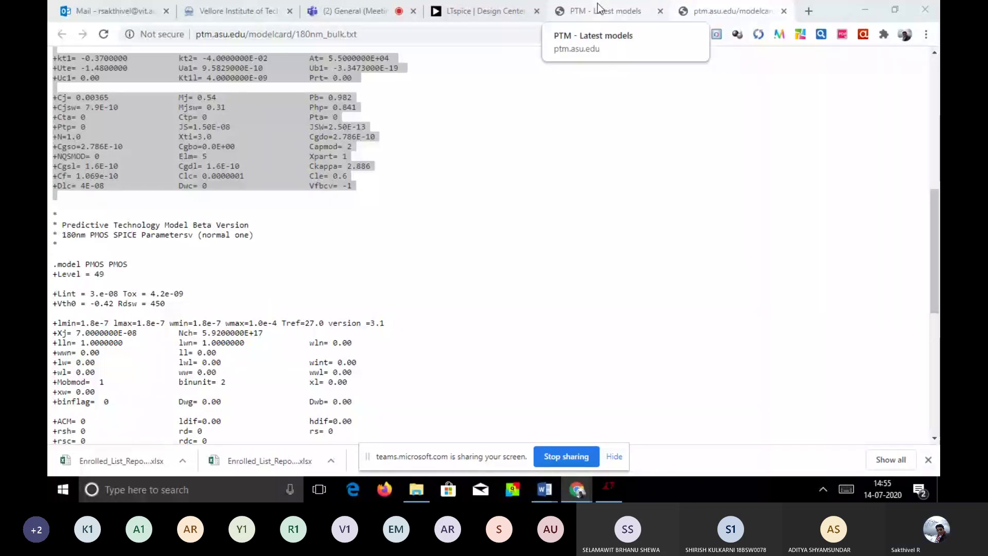
click(364, 14)
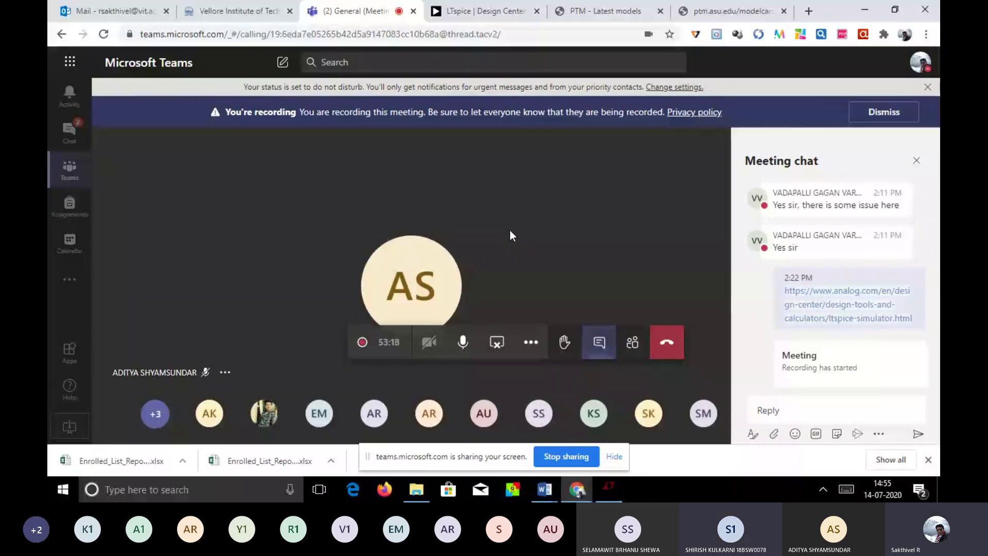
- Return to LTspice, close the demo37+L38 waveform window and maximize its schematic
click(609, 488)
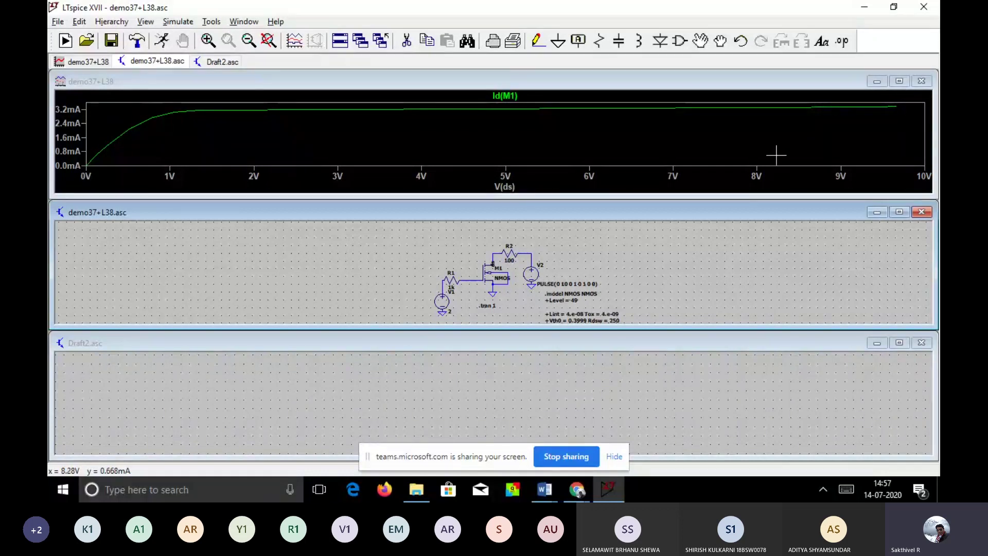
click(921, 82)
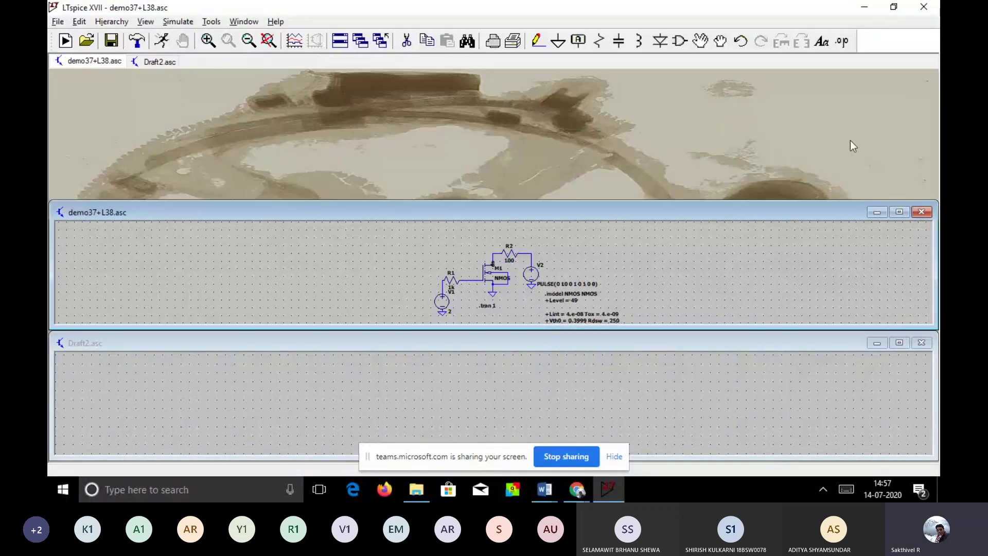
click(898, 212)
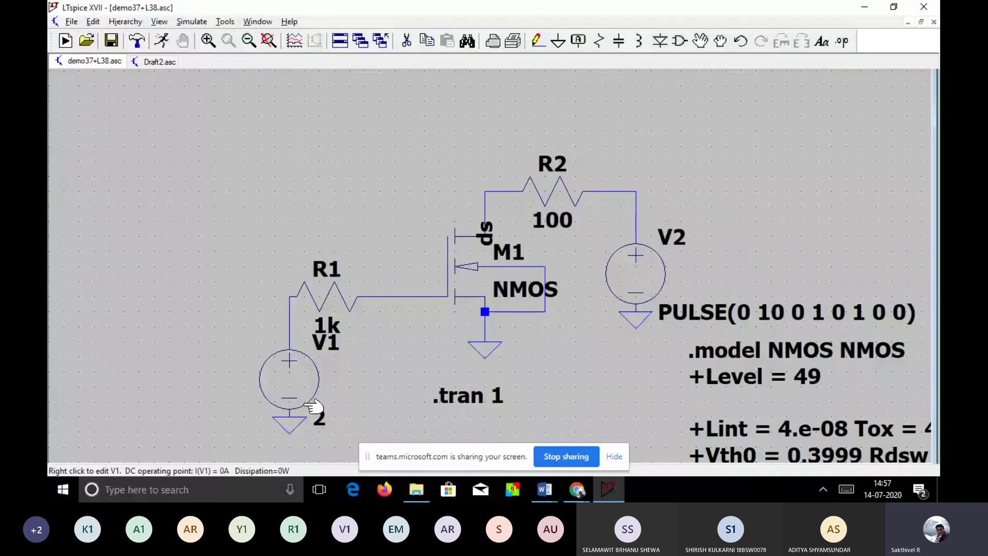
- Set the DC value of voltage source V1 to the parameter {V1}
right_click(288, 385)
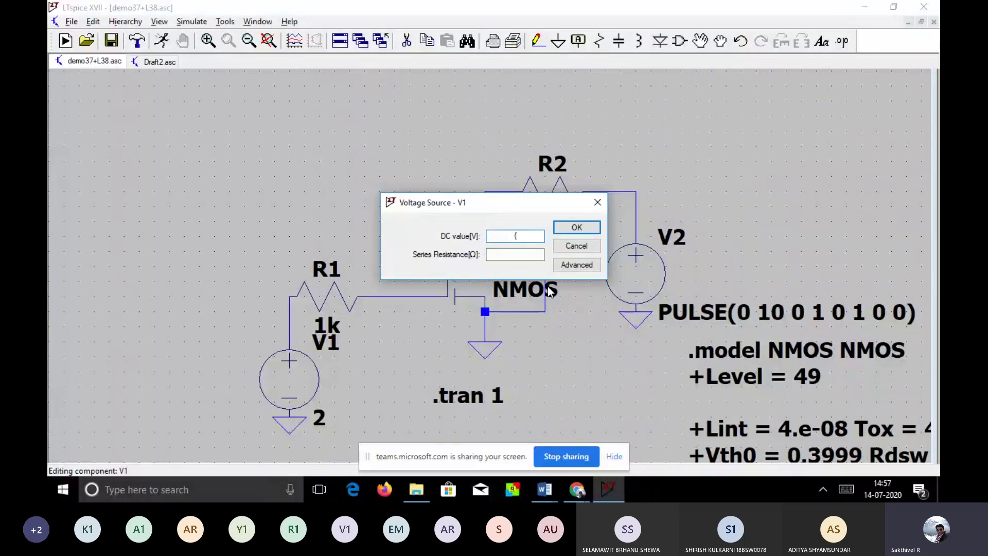
text({V1})
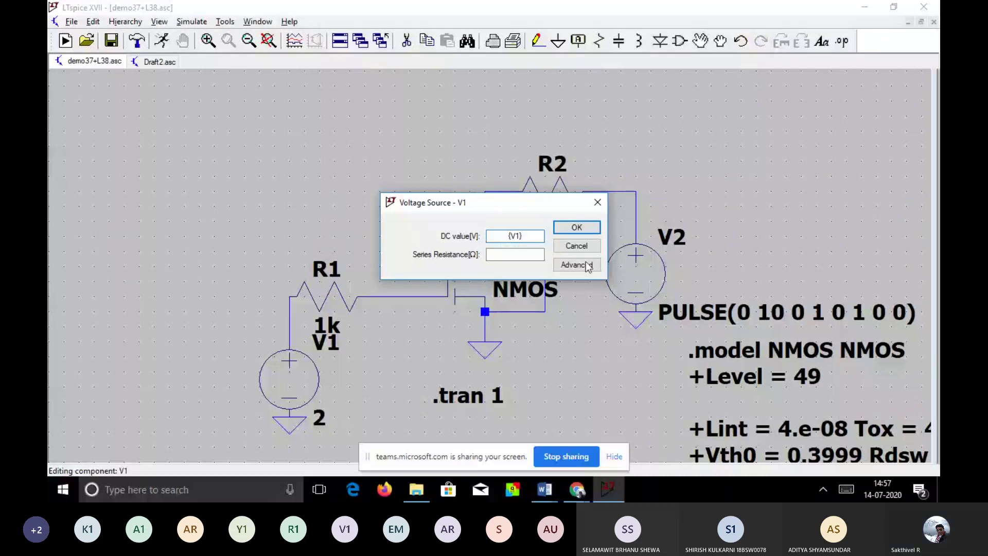
key(Return)
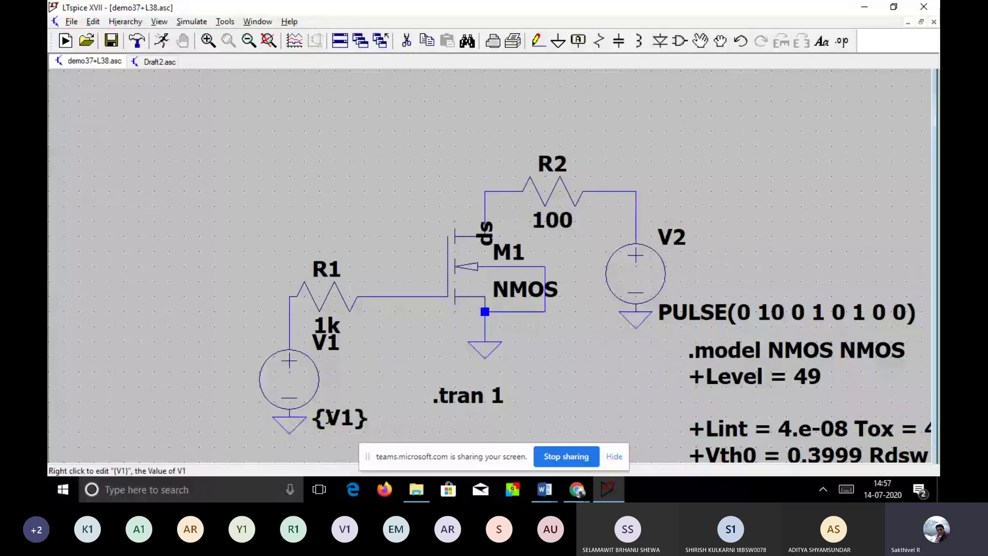
- Add the SPICE directive ".step param V1 0 10 2" and place it just below source V1
click(842, 43)
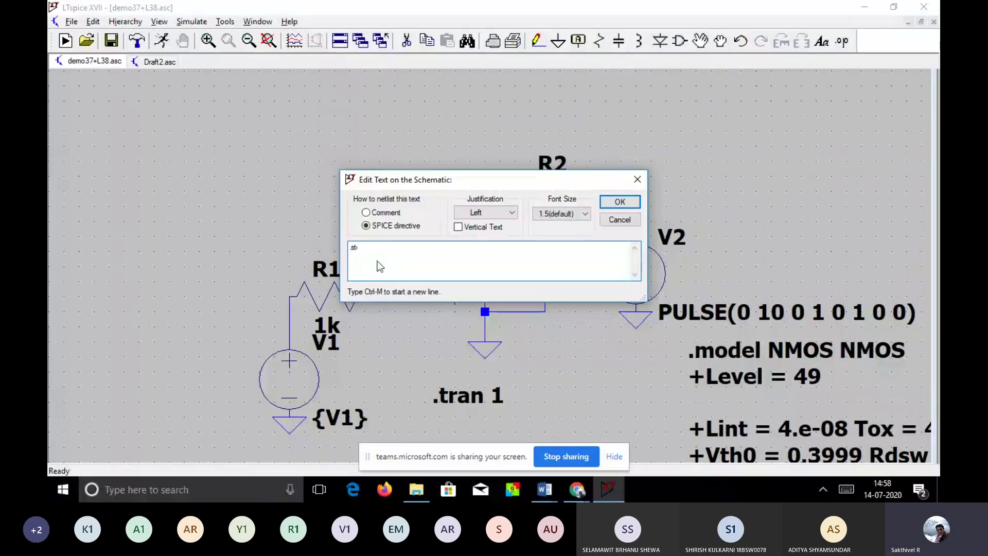
text(ep)
text(V1)
text(10 2)
click(619, 201)
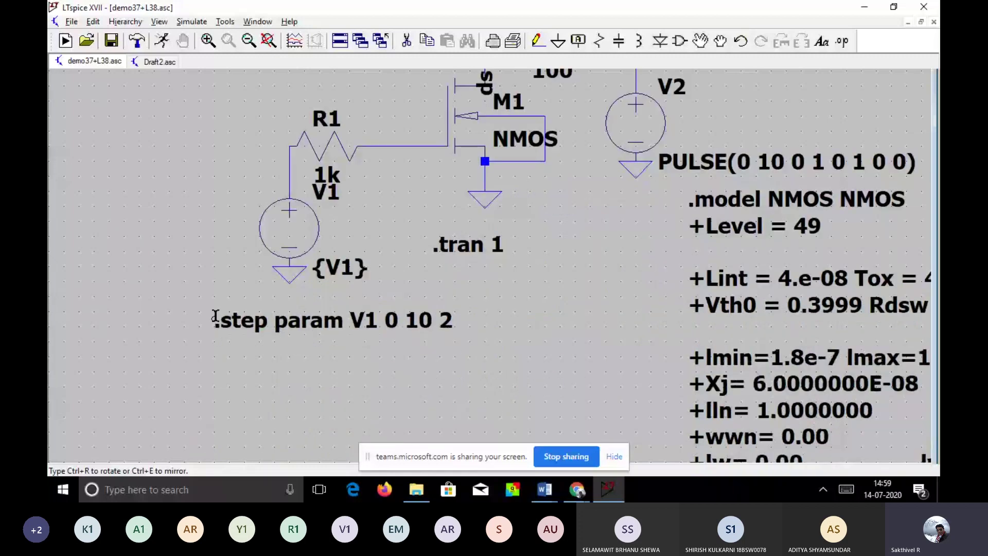
click(222, 306)
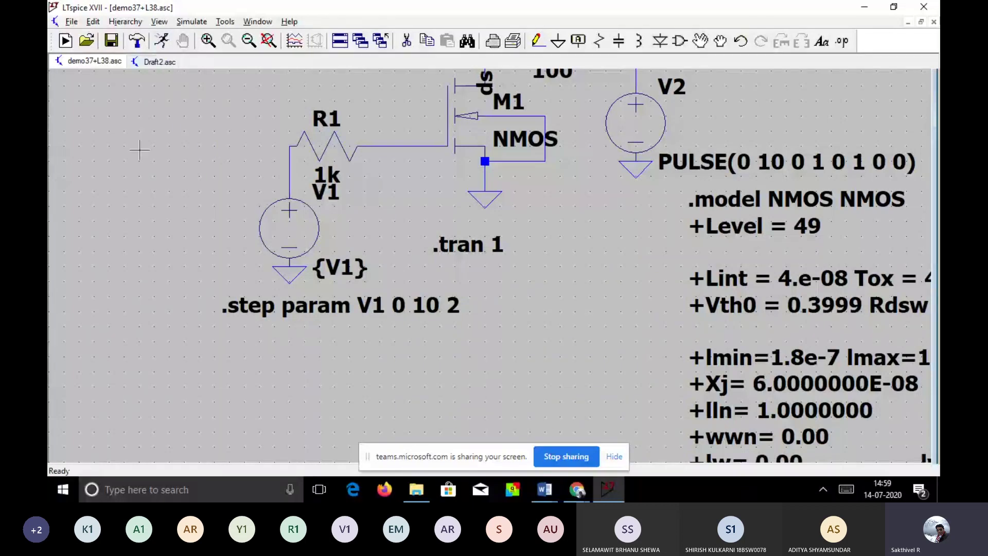
- Run the stepped transient simulation, dismiss the error log, and plot the current through R2
click(162, 41)
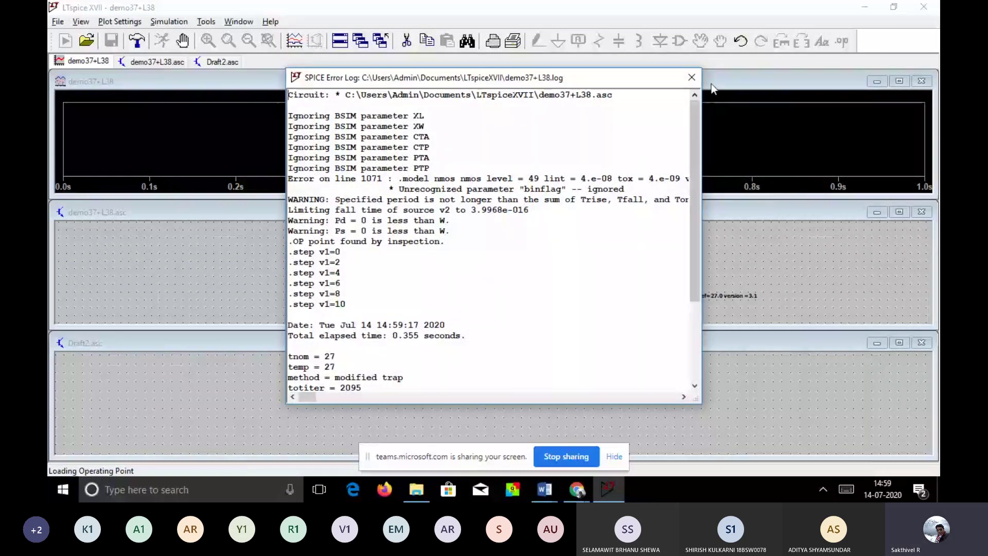
click(692, 77)
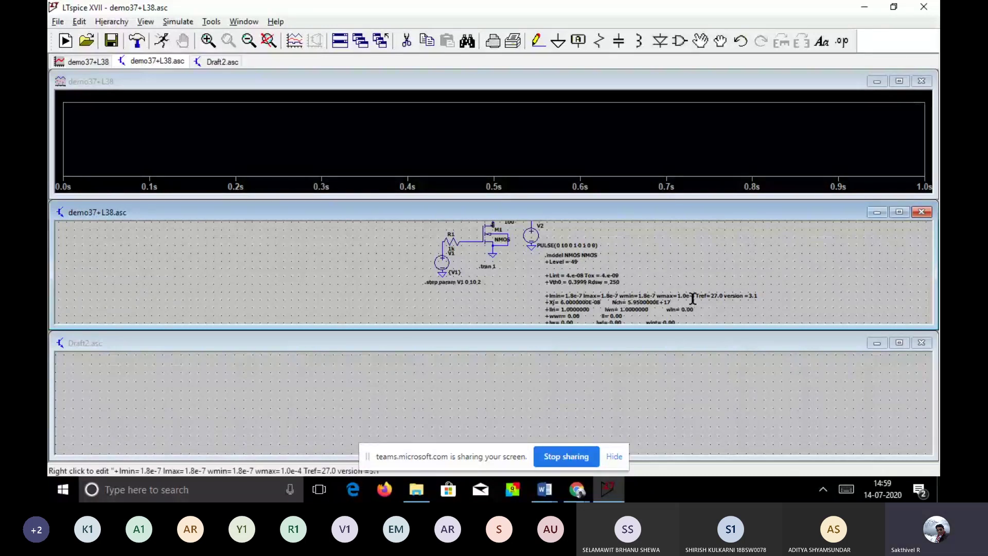
scroll(693, 299, down, 2)
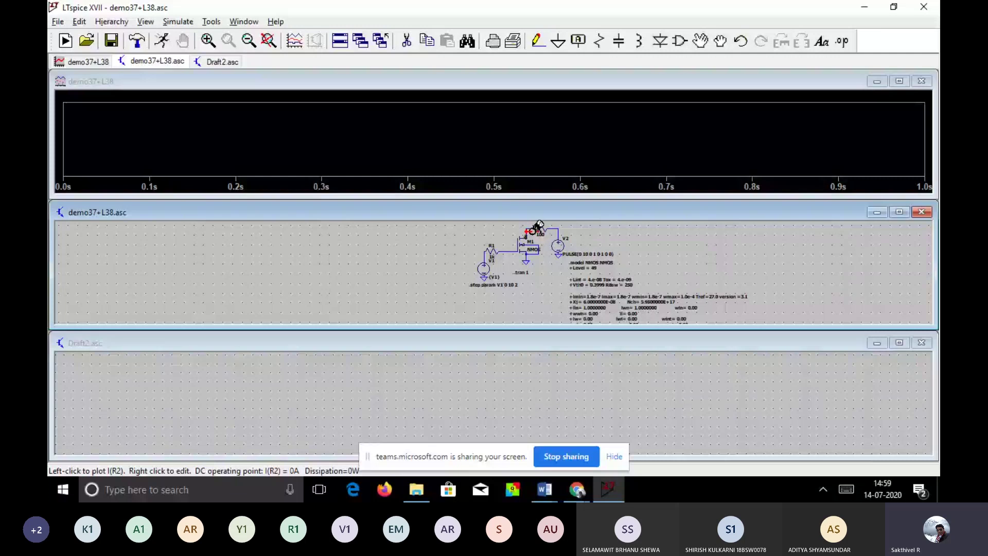
click(537, 226)
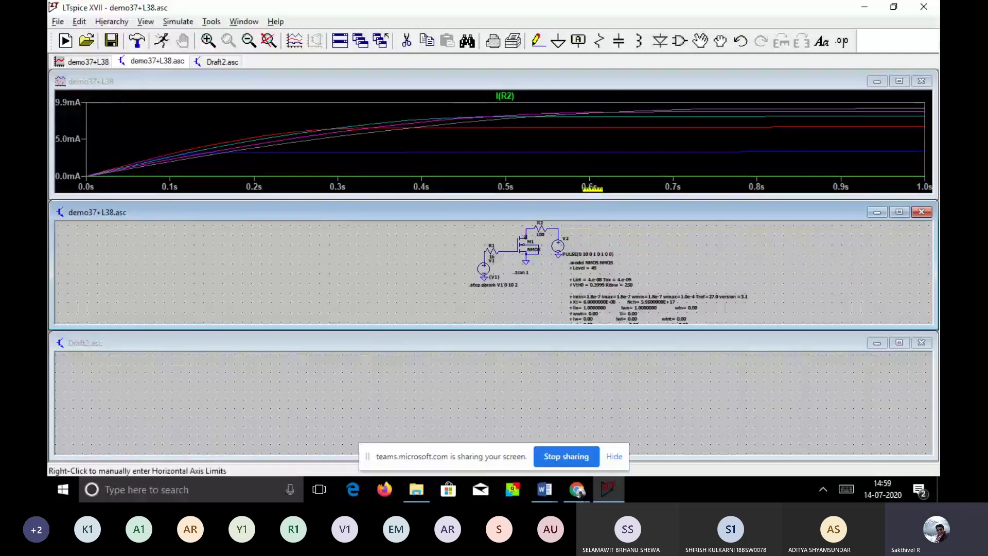
- Shrink the Draft2 window from its upper edge and extend the demo37+L38 schematic window downward into the freed space
click(647, 333)
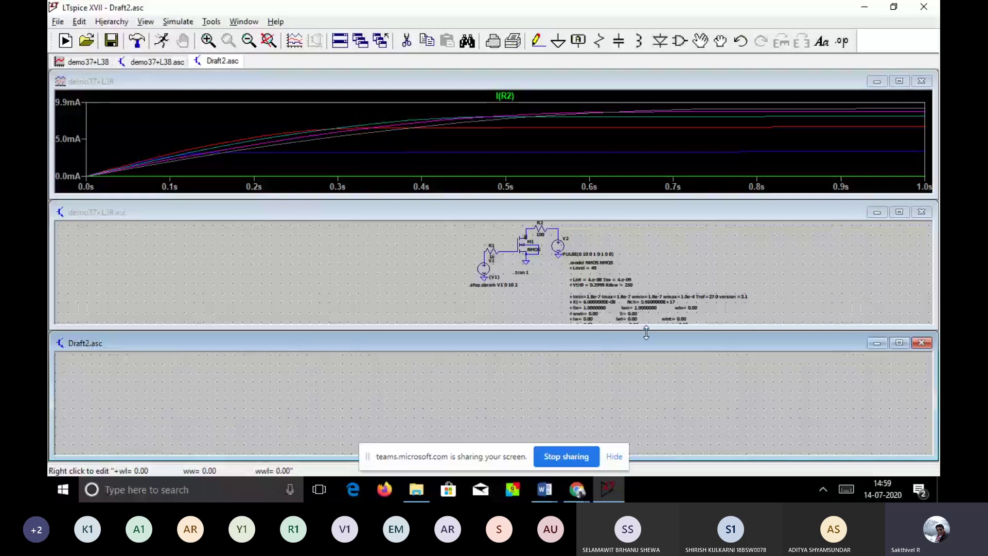
drag(646, 333, 646, 365)
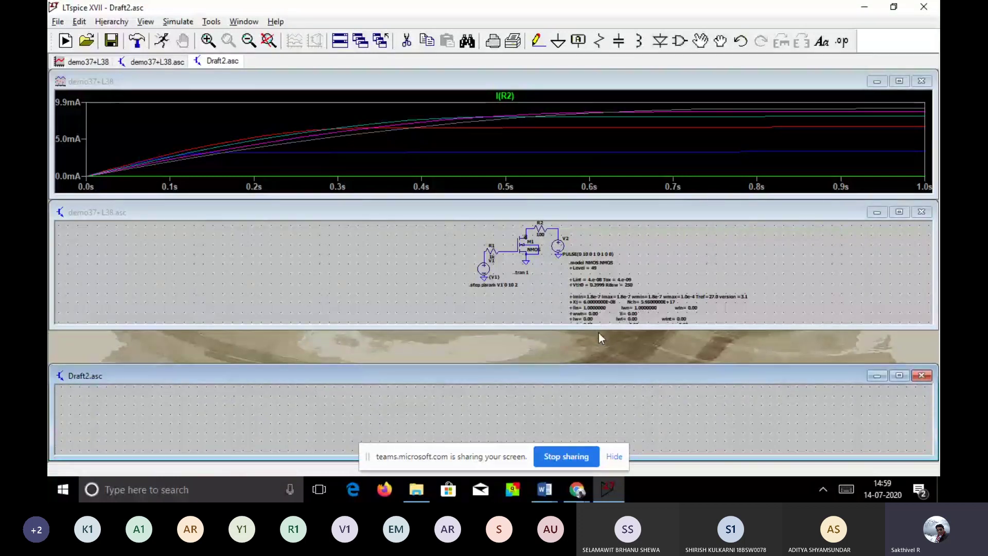
drag(599, 329, 606, 369)
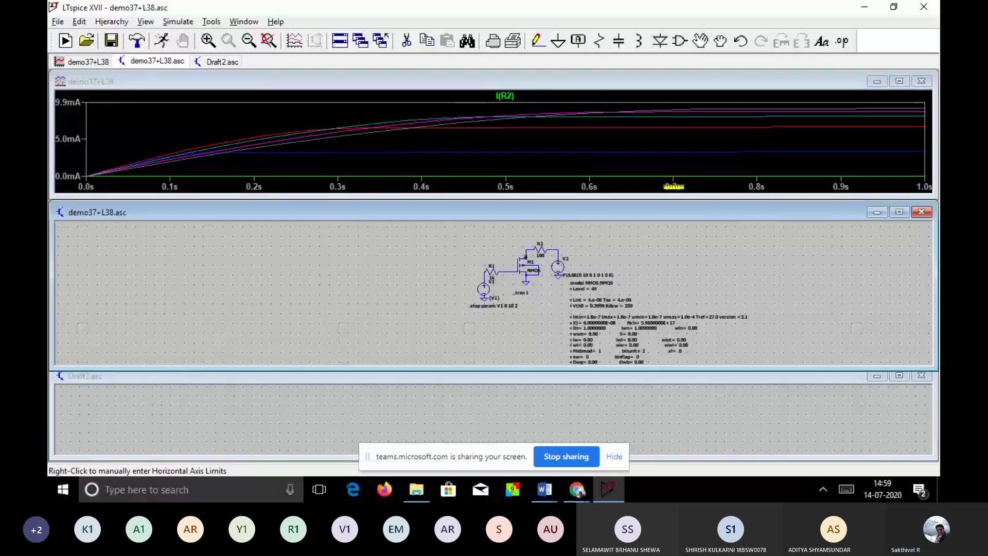
- Set the quantity plotted on the horizontal axis of the R2 current plot to V(ds)
right_click(675, 188)
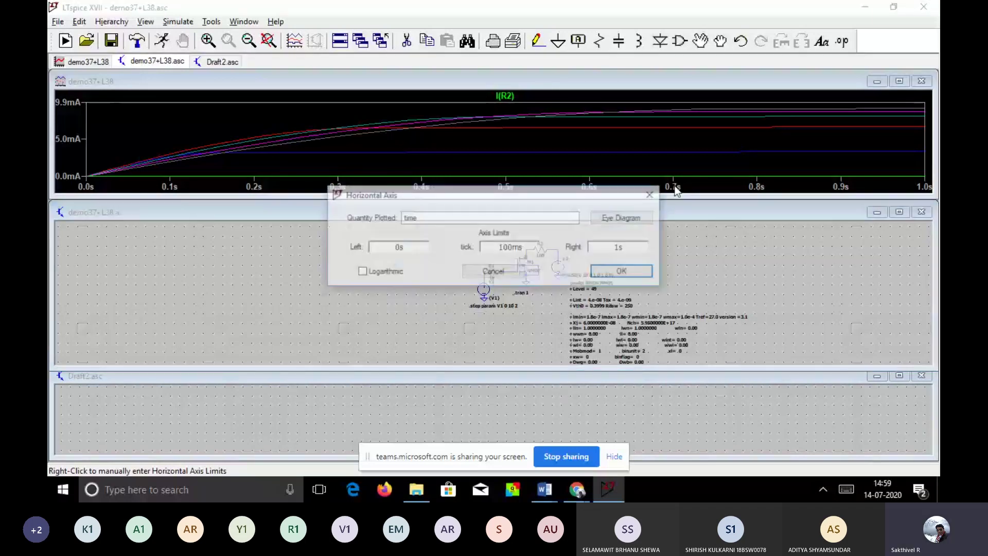
drag(430, 218, 359, 231)
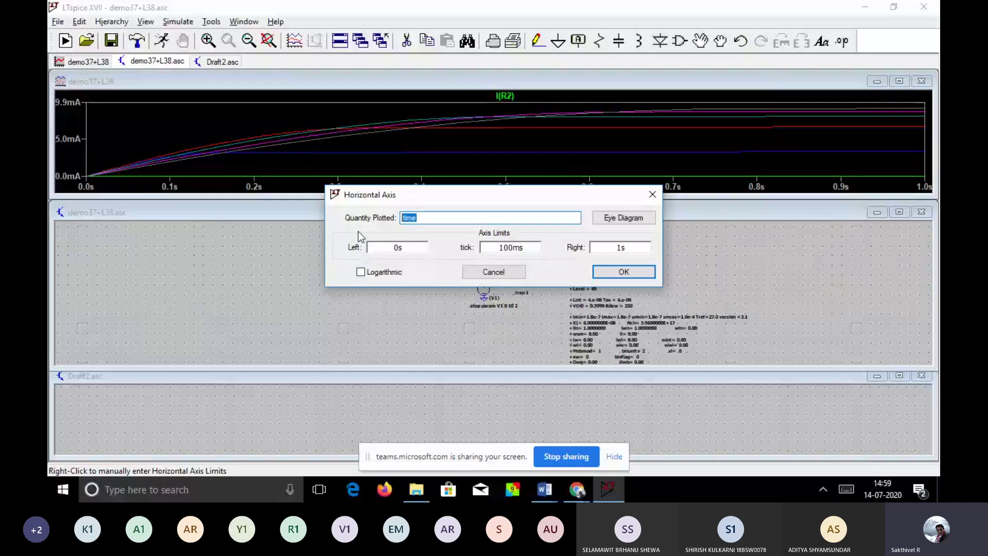
text(v)
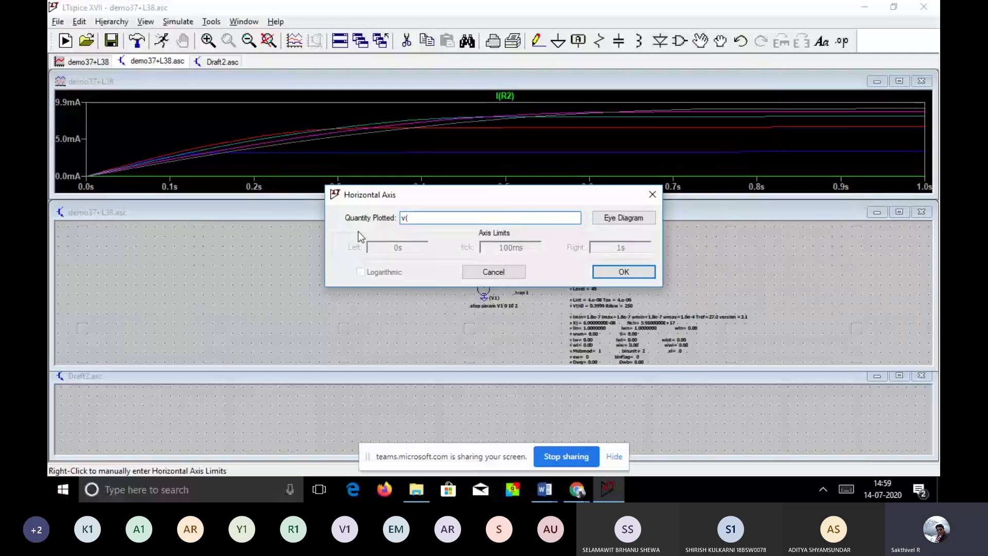
key(BackSpace)
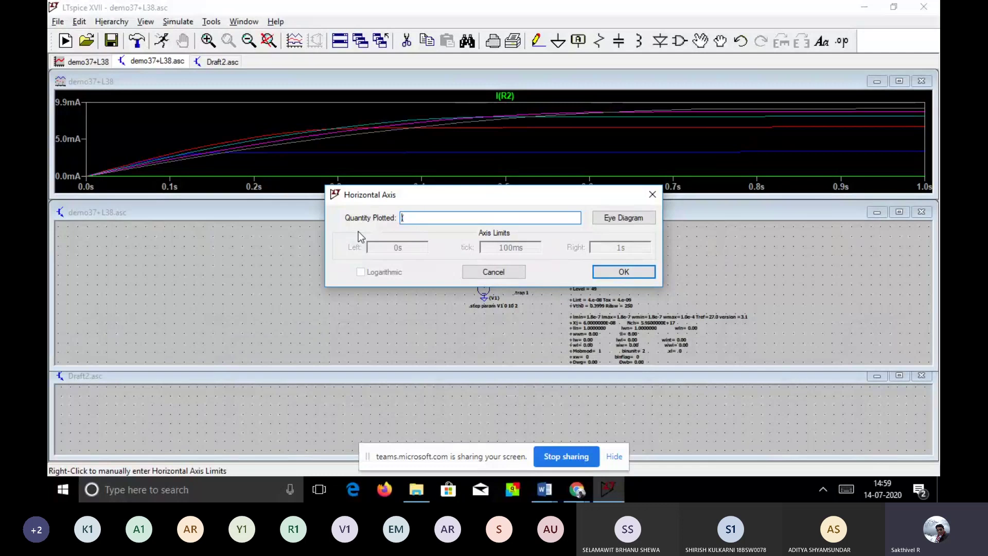
text(V)
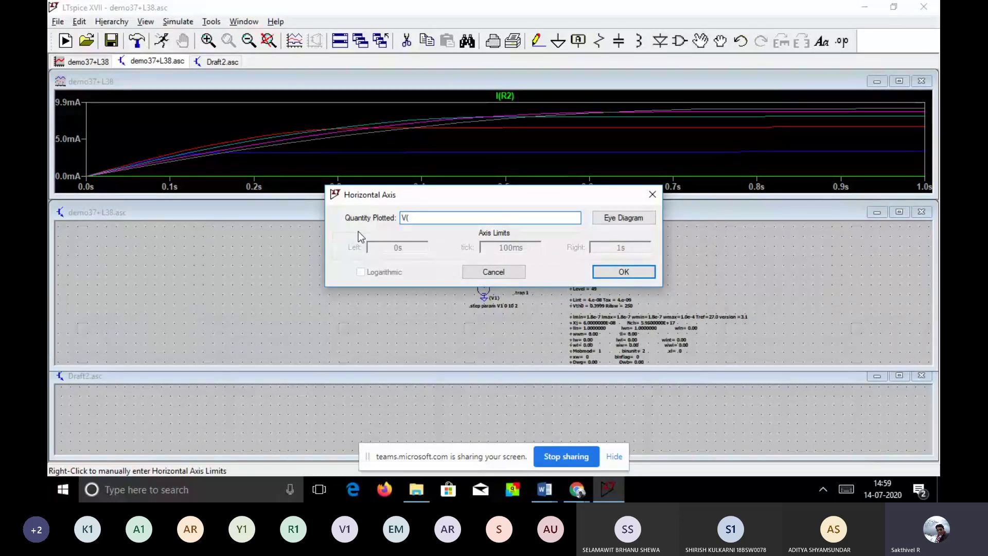
text((ds))
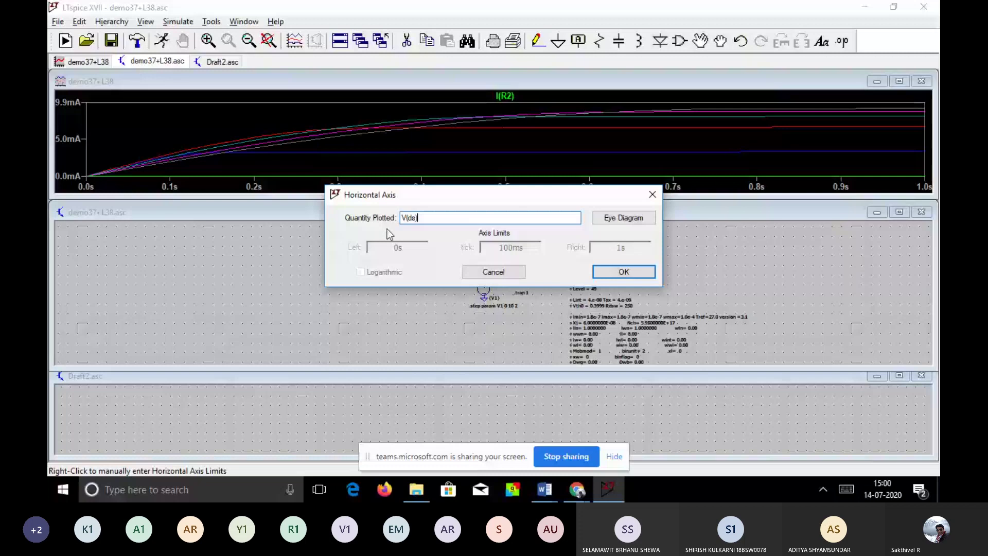
click(623, 269)
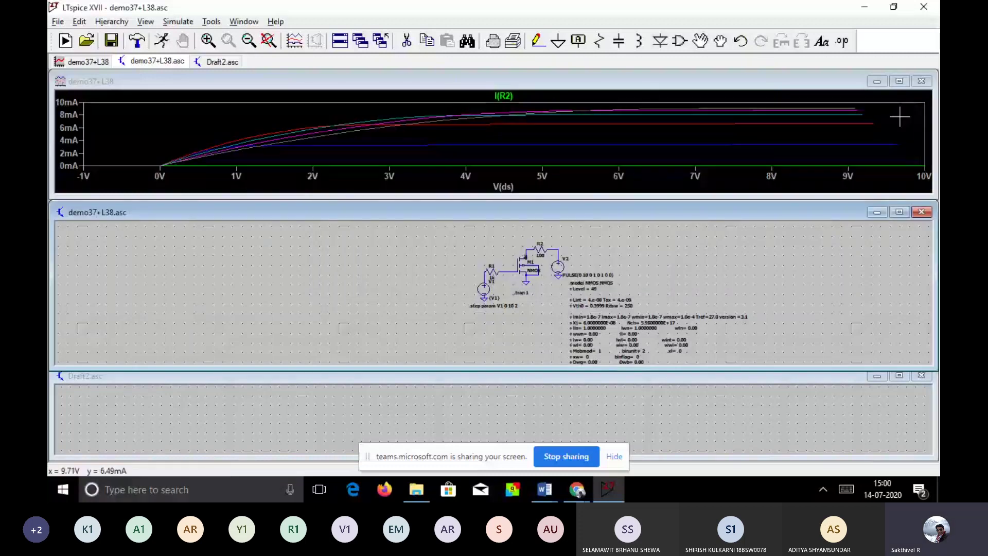
- Maximize the waveform window and set the horizontal axis's left limit to 0
click(899, 82)
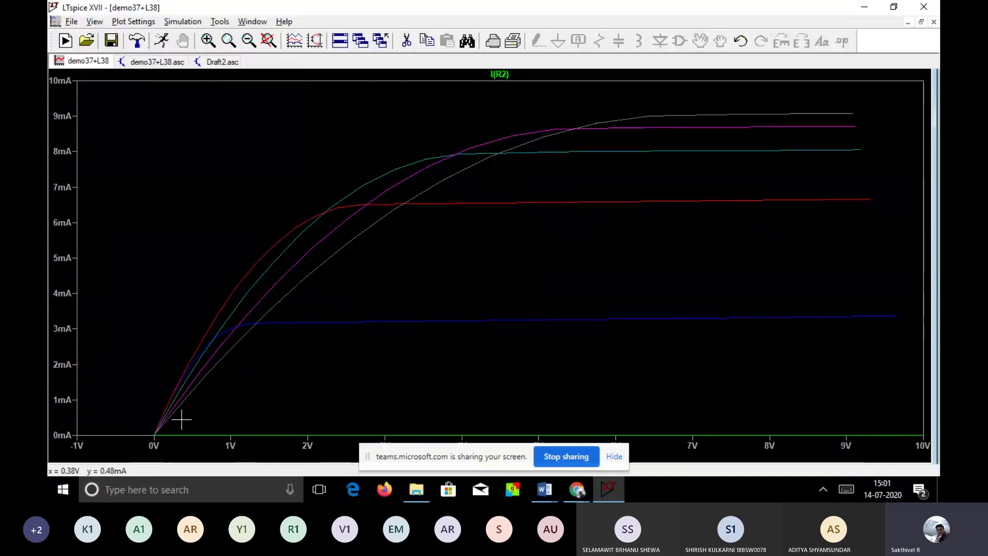
right_click(180, 441)
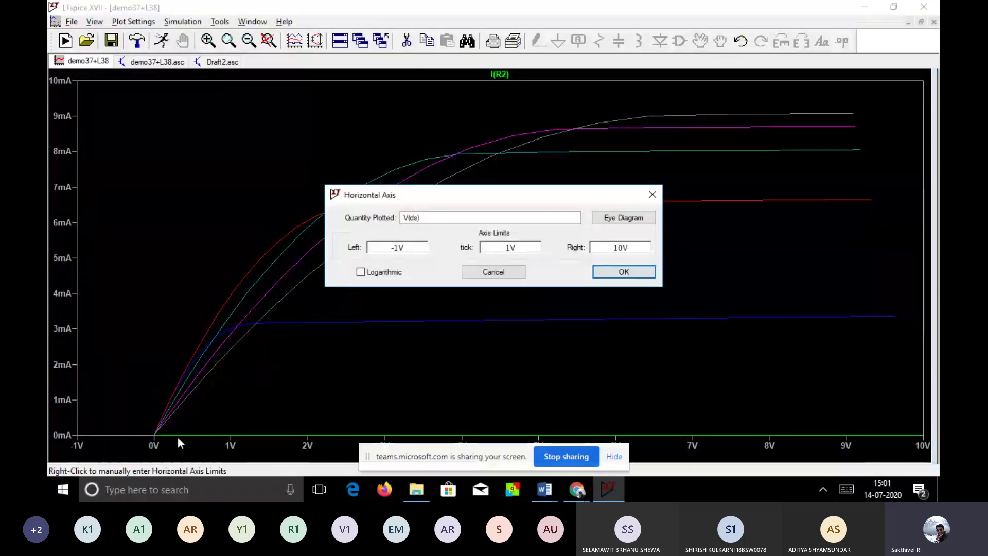
click(412, 246)
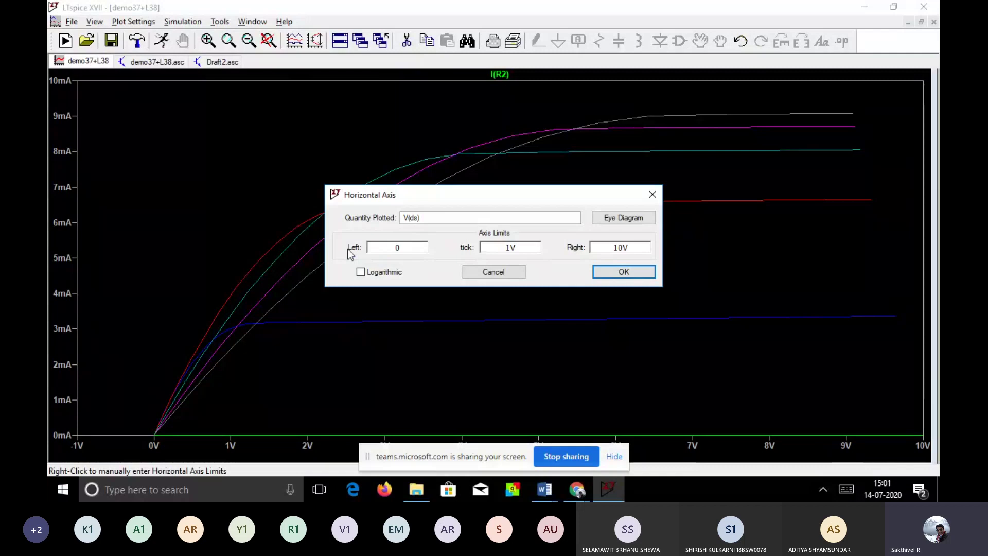
text(0)
click(638, 271)
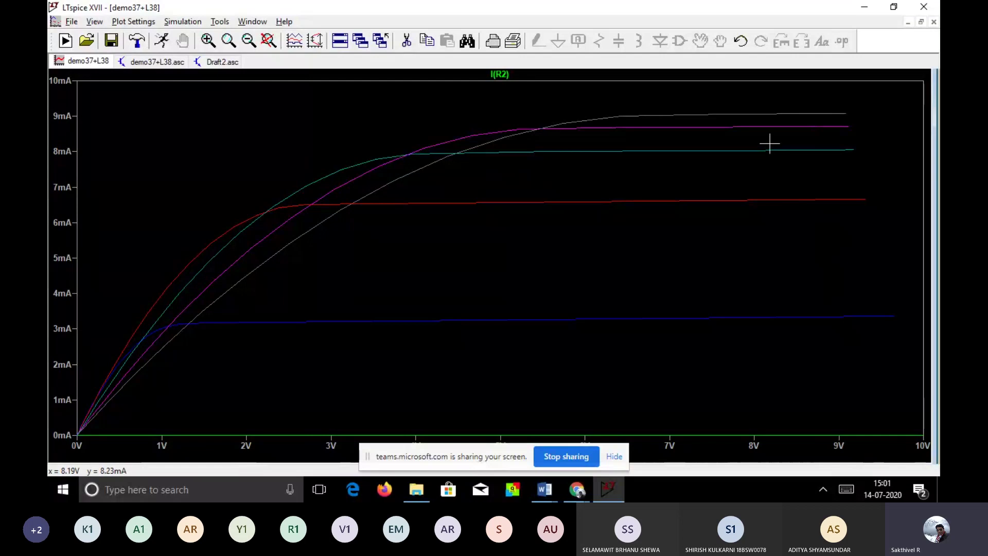
- Save the plot settings as demo37+L38 in the LTspiceXVII folder, using the Plot Setting Files (*.plt) type
click(71, 22)
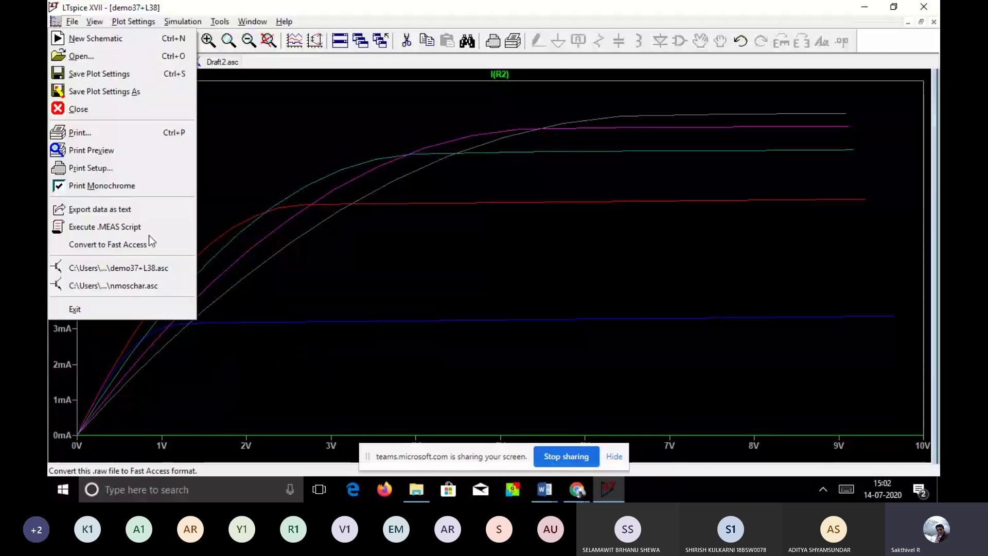
click(110, 92)
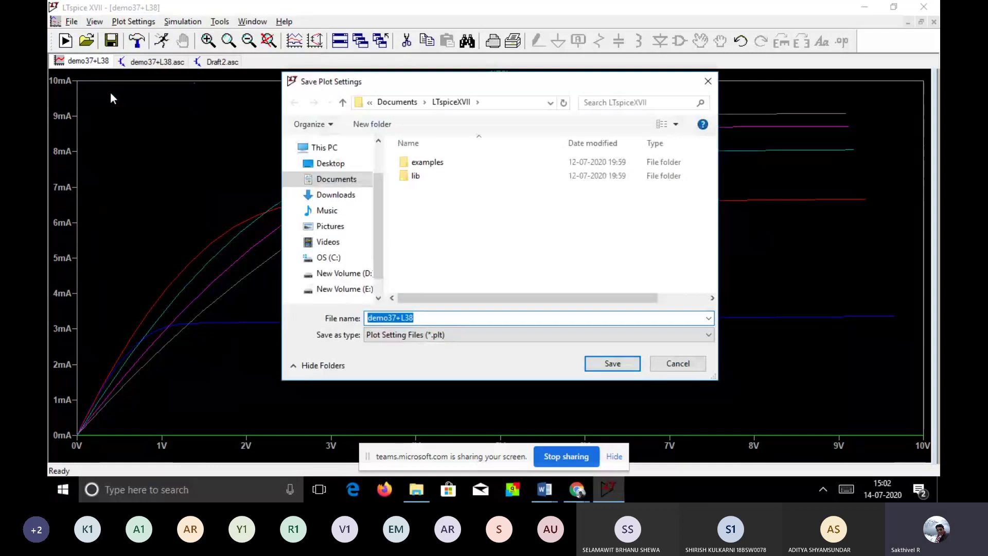
click(464, 337)
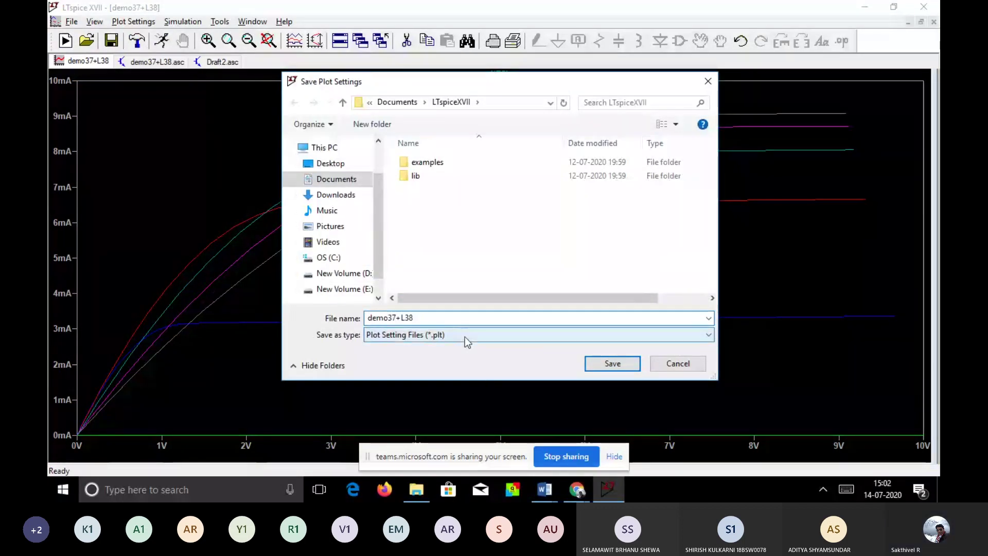
click(465, 335)
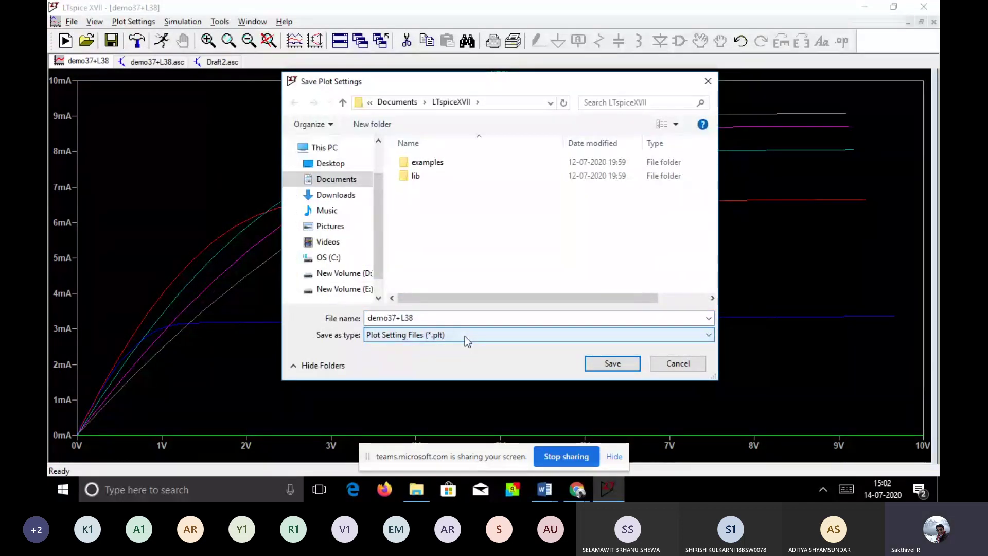
click(615, 366)
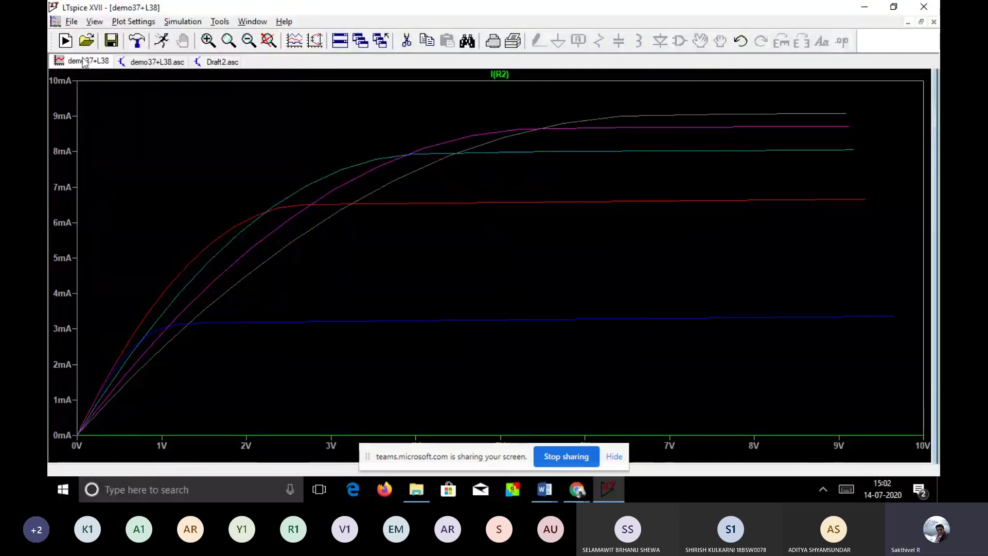
- Print one copy of all pages of the R2 current plot on the HP Ink Tank 310 series printer
click(71, 24)
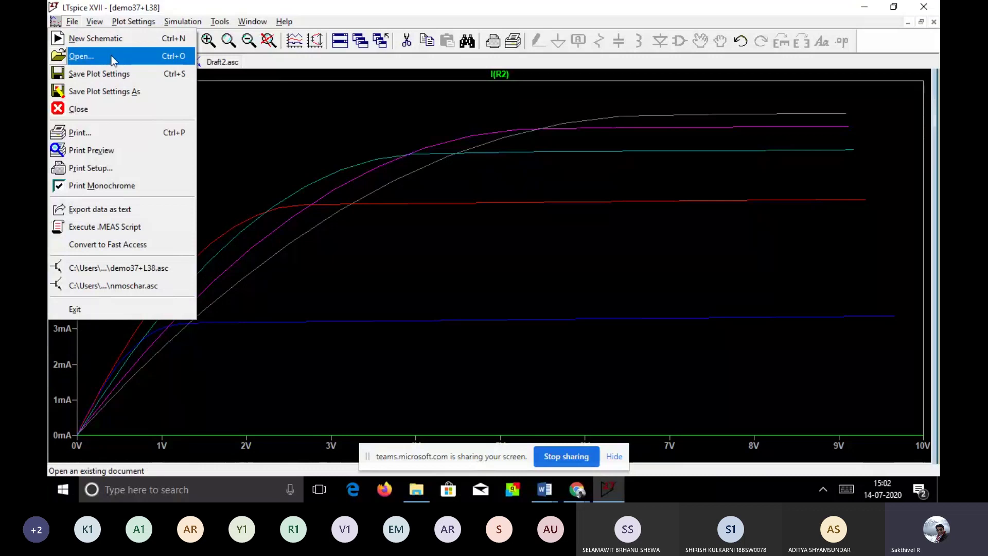
click(83, 132)
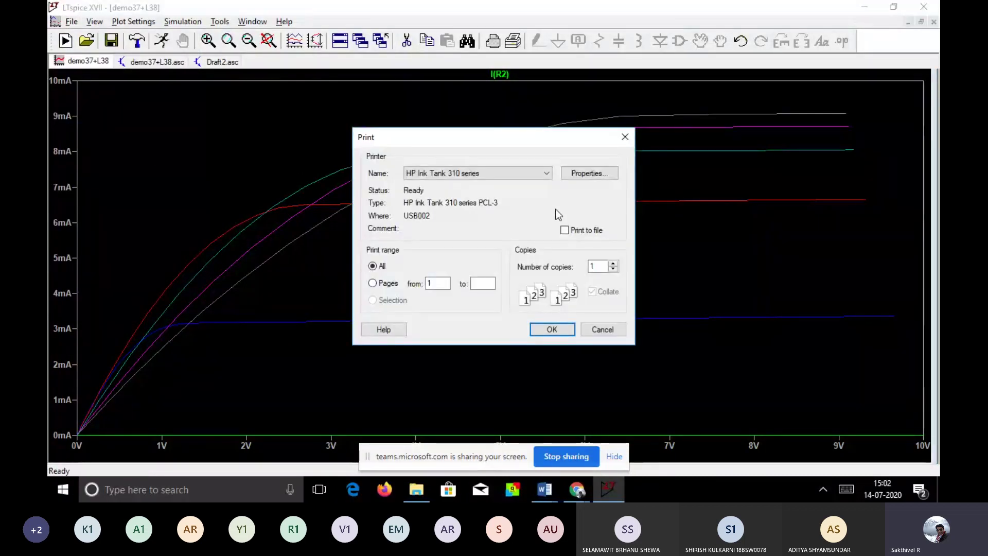
click(551, 329)
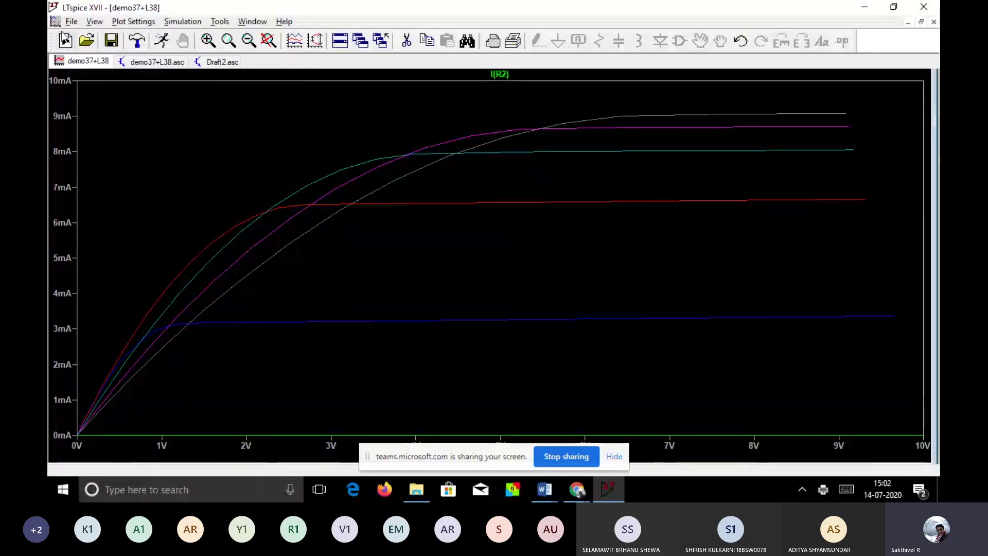
- Preview the printout of the R2 current plot and enlarge the page to inspect the curves
click(71, 21)
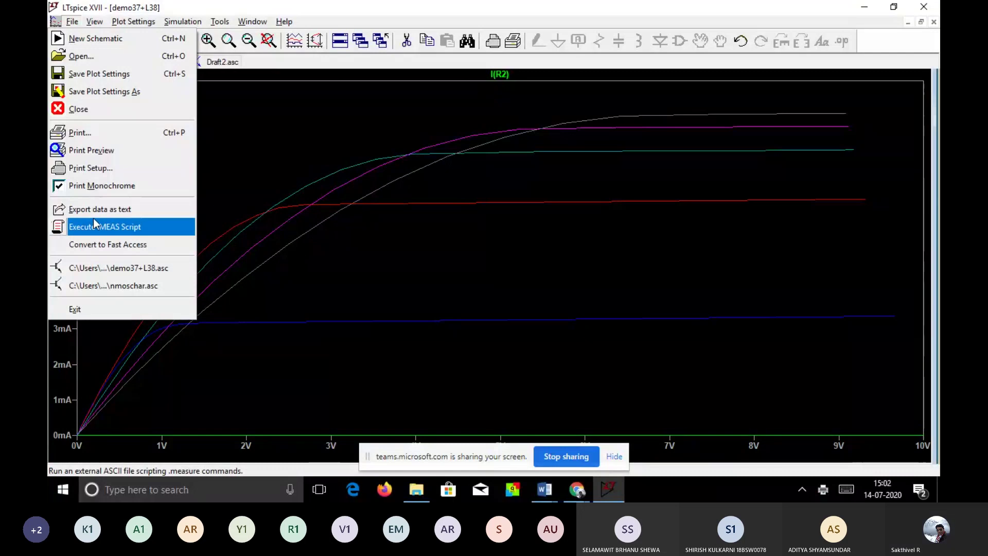
click(95, 148)
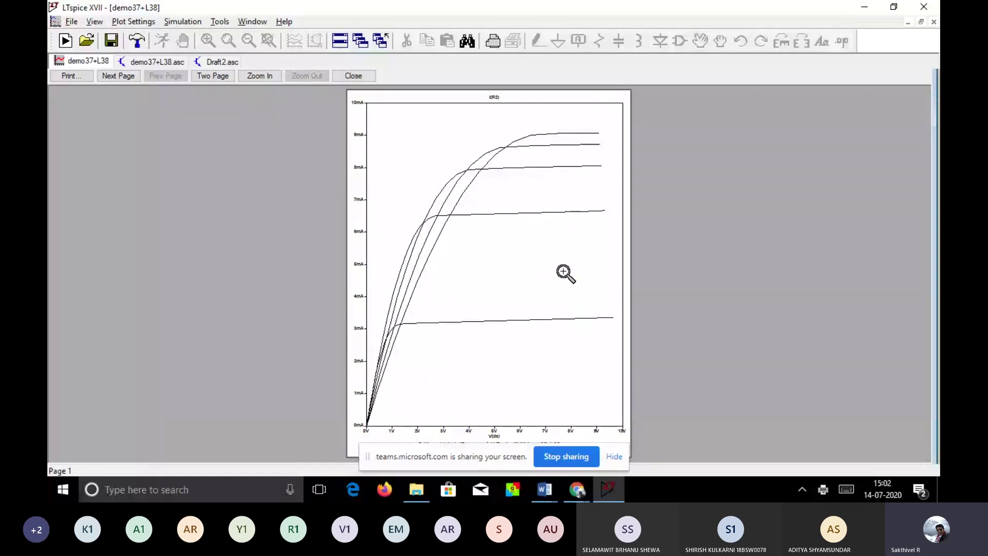
click(502, 249)
click(504, 252)
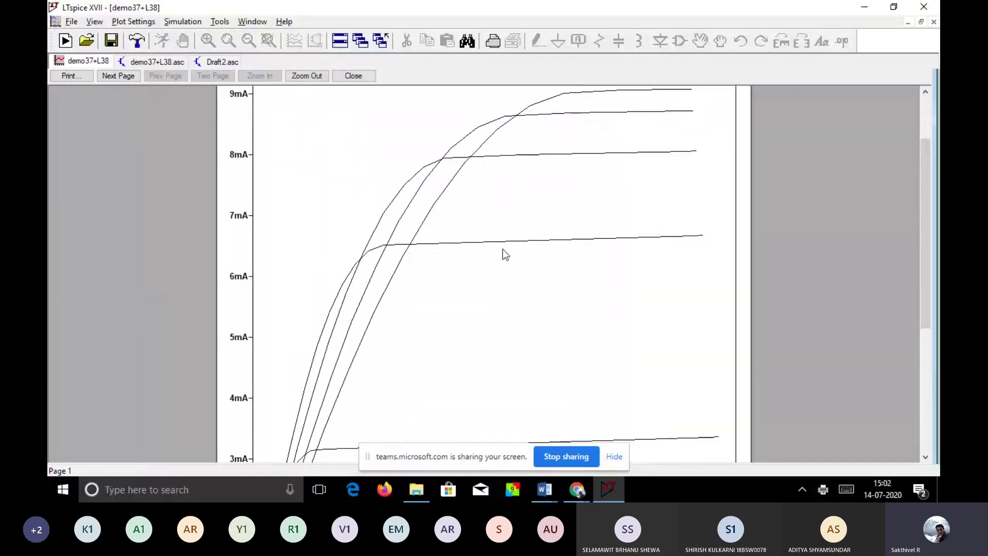